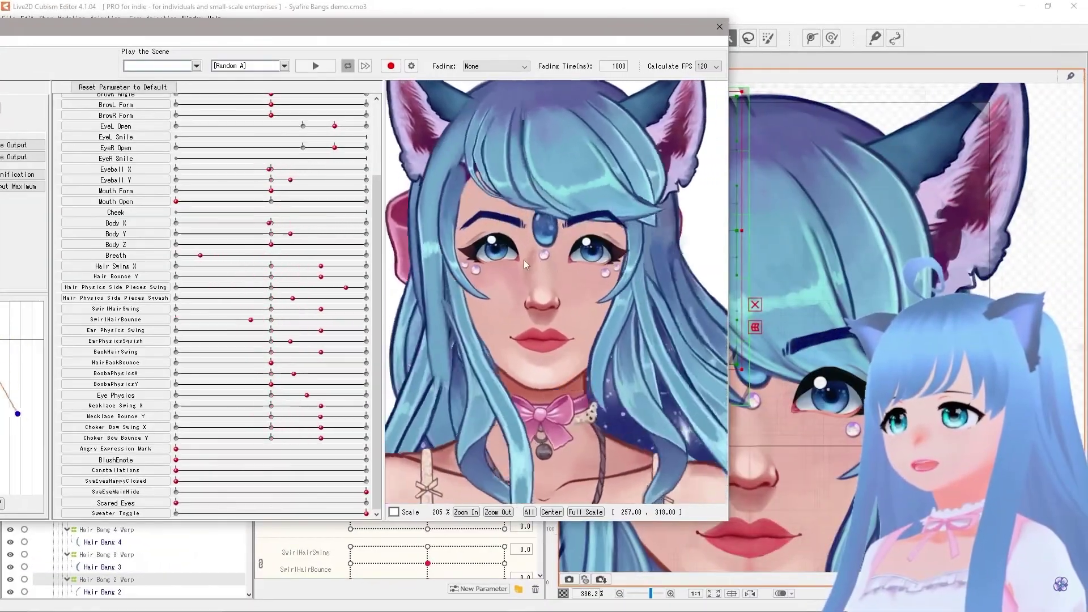
pyautogui.moveTo(523, 260); pyautogui.dragTo(530, 70)
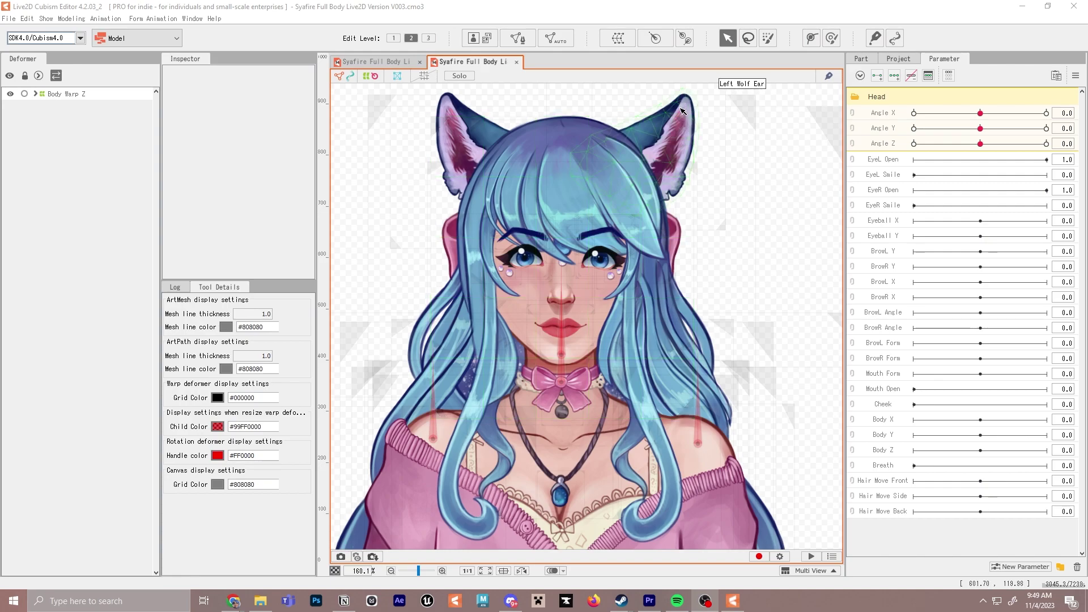
pyautogui.click(764, 426)
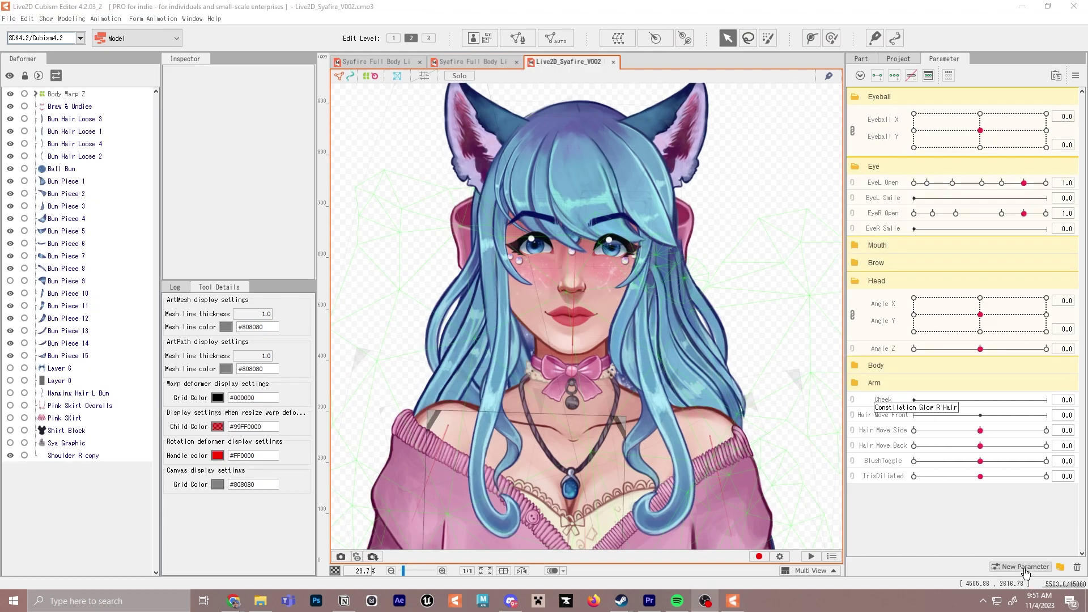
# - Create a parameter named Hair Bangs Swing X, with an ID ending in HairBangsSwingX, a minimum of -15 and a maximum of 15
pyautogui.click(1024, 567)
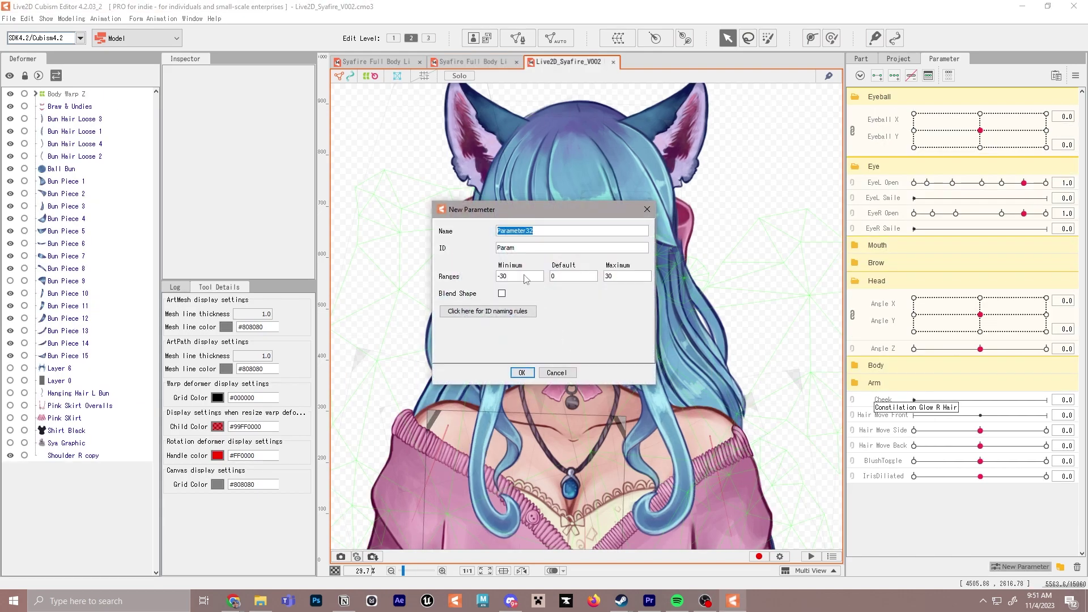
pyautogui.write('Hair Bangs Swing X')
pyautogui.moveTo(564, 231); pyautogui.dragTo(522, 223)
pyautogui.click(530, 248)
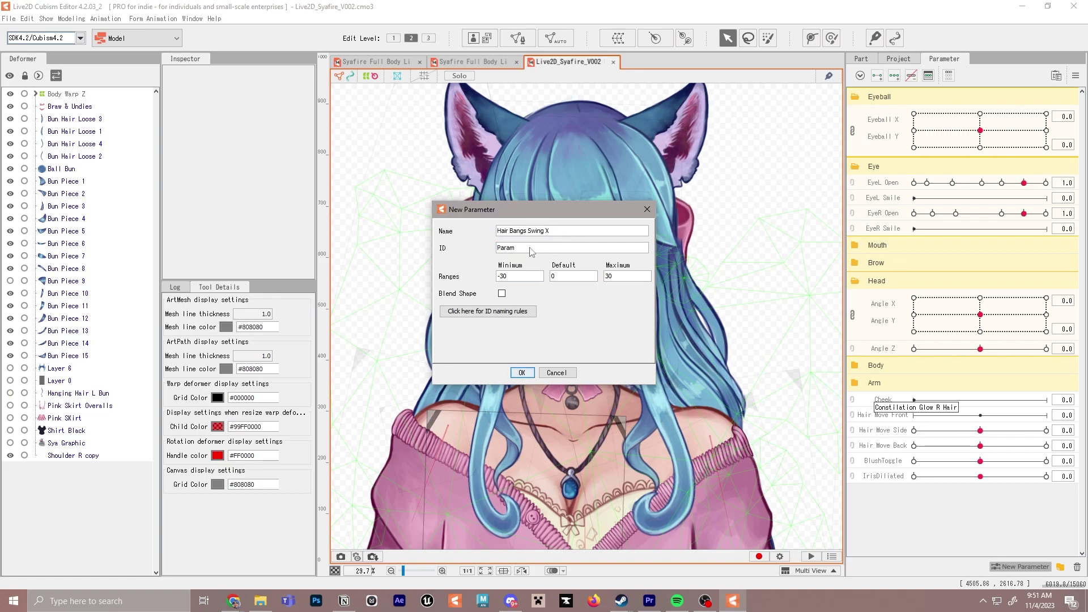
pyautogui.write('HairBangsSwingX')
pyautogui.press('Tab')
pyautogui.write('-15')
pyautogui.press('Tab')
pyautogui.press('Tab')
pyautogui.write('15')
pyautogui.click(530, 375)
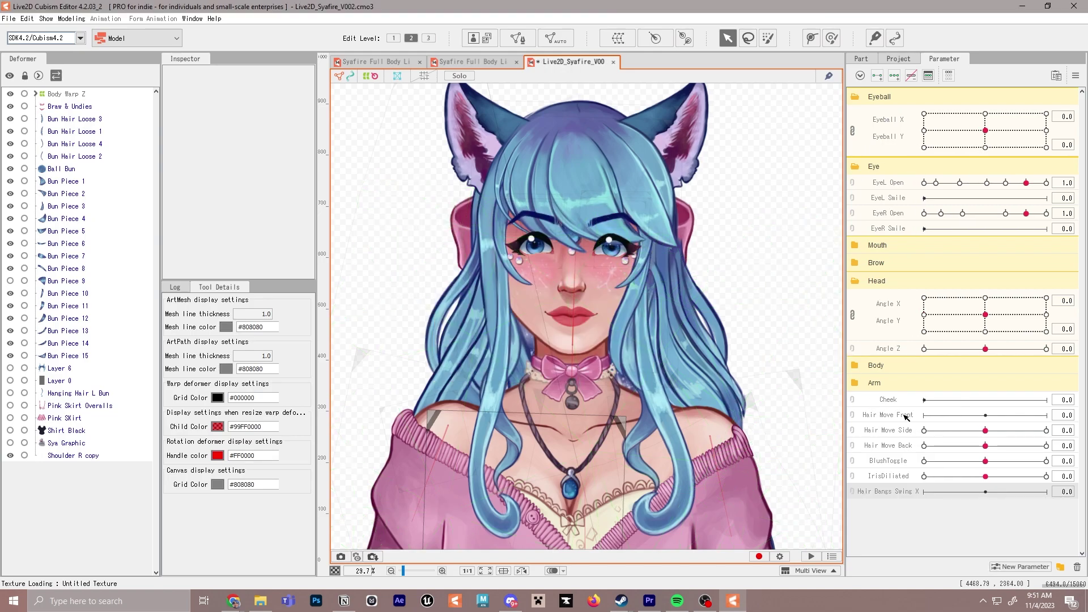
# - Create a parameter folder named Hair and move Hair Bangs Swing X into it
pyautogui.click(1060, 566)
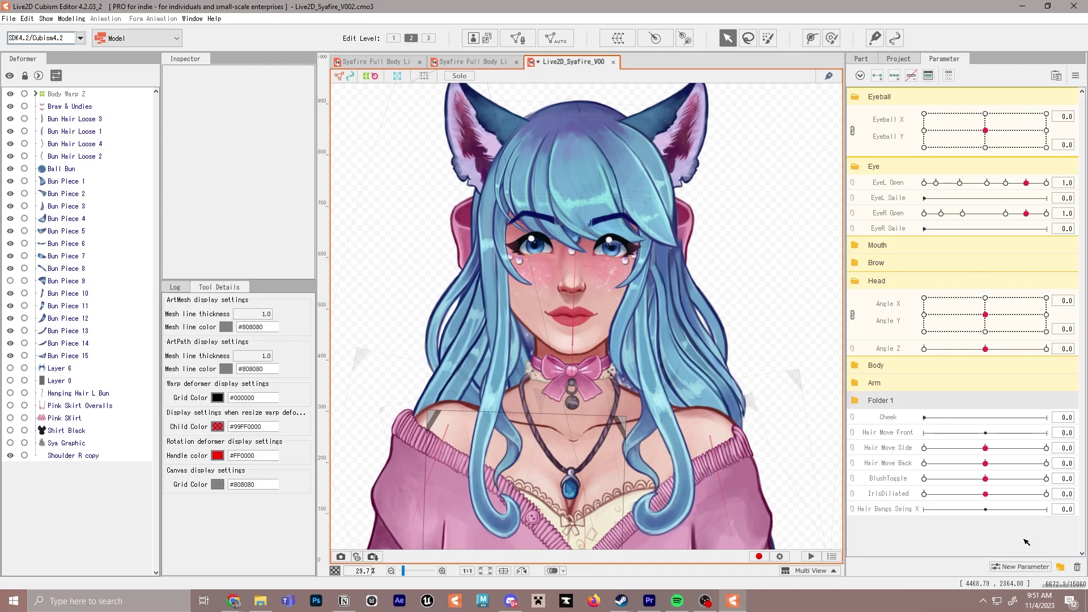
pyautogui.doubleClick(884, 401)
pyautogui.write('Hair')
pyautogui.press('Return')
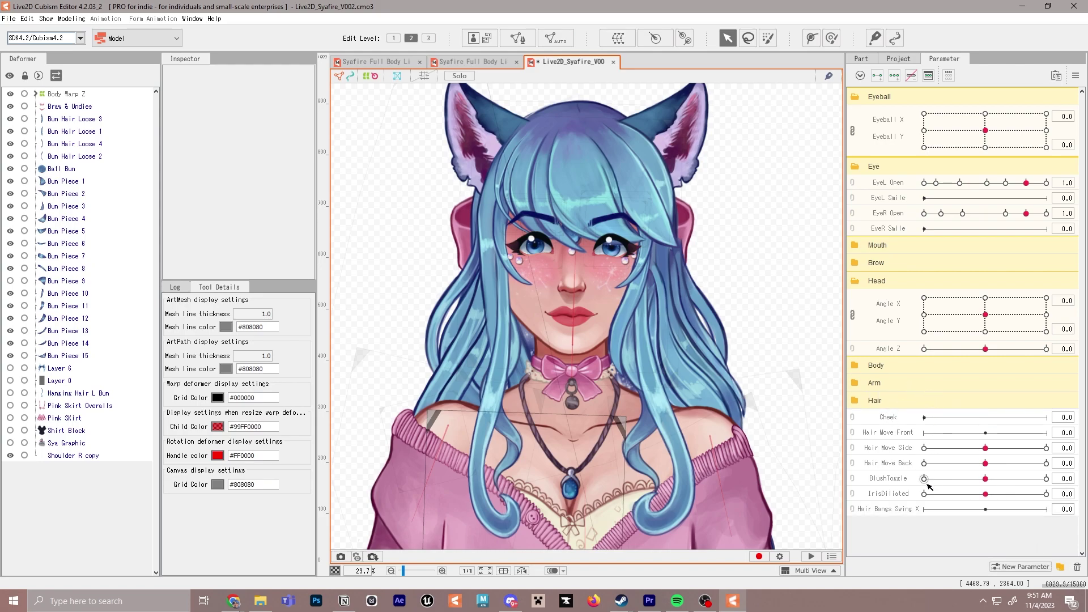
pyautogui.moveTo(862, 510); pyautogui.dragTo(875, 403)
# - Add a four-point deform path down the middle of Hair Bang 5, from near its root to its tip
pyautogui.click(610, 146)
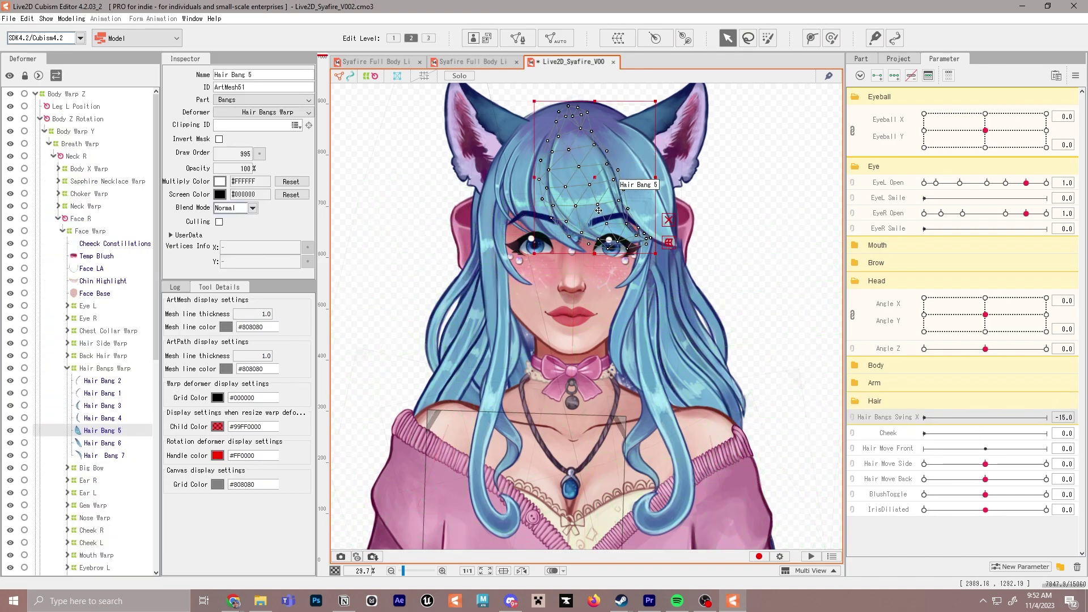
pyautogui.scroll(4, 609, 173)
pyautogui.moveTo(607, 173); pyautogui.dragTo(629, 232)
pyautogui.scroll(-2, 626, 231)
pyautogui.click(105, 367)
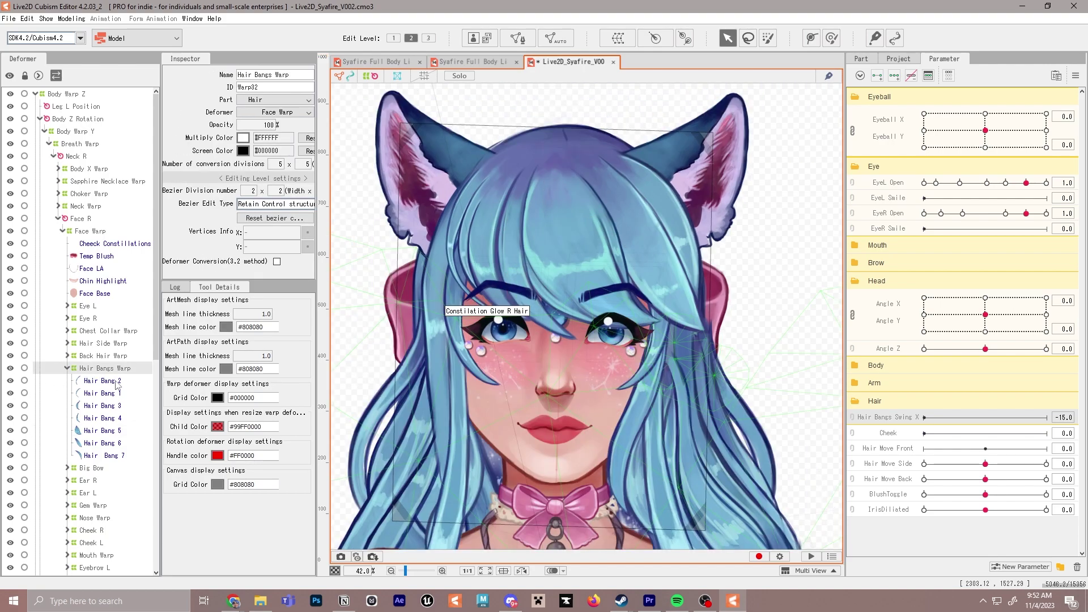
pyautogui.click(603, 255)
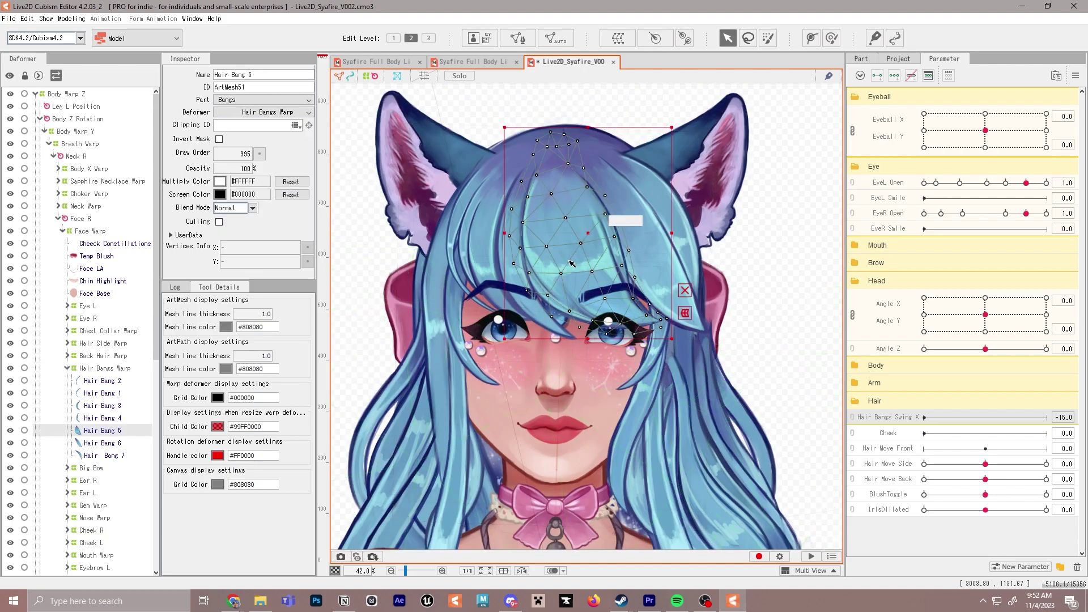
pyautogui.click(812, 38)
pyautogui.click(553, 166)
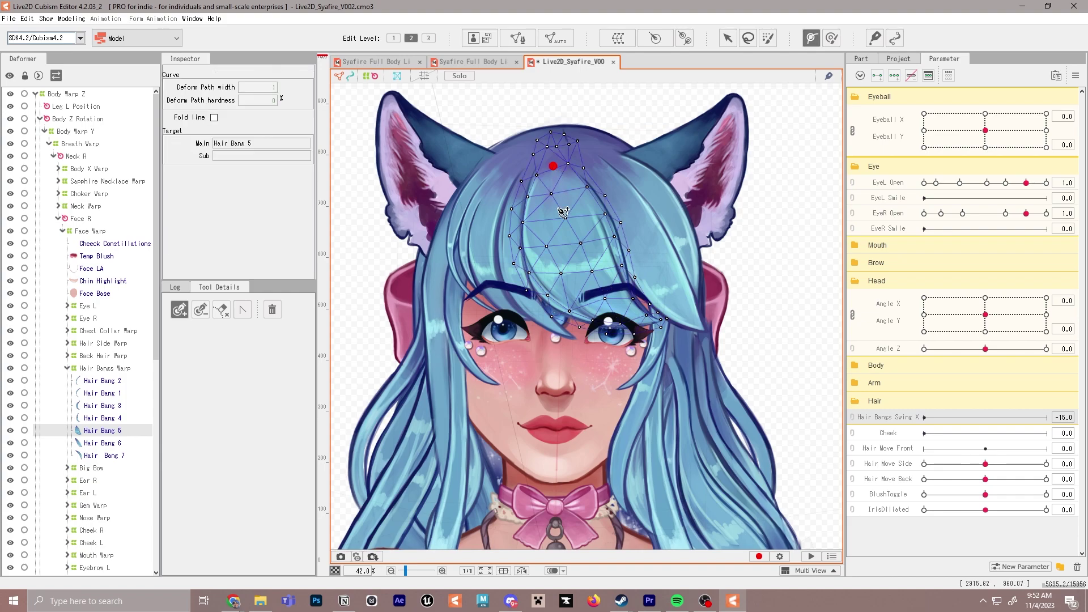
pyautogui.click(561, 233)
pyautogui.click(618, 306)
pyautogui.moveTo(619, 306); pyautogui.dragTo(612, 301)
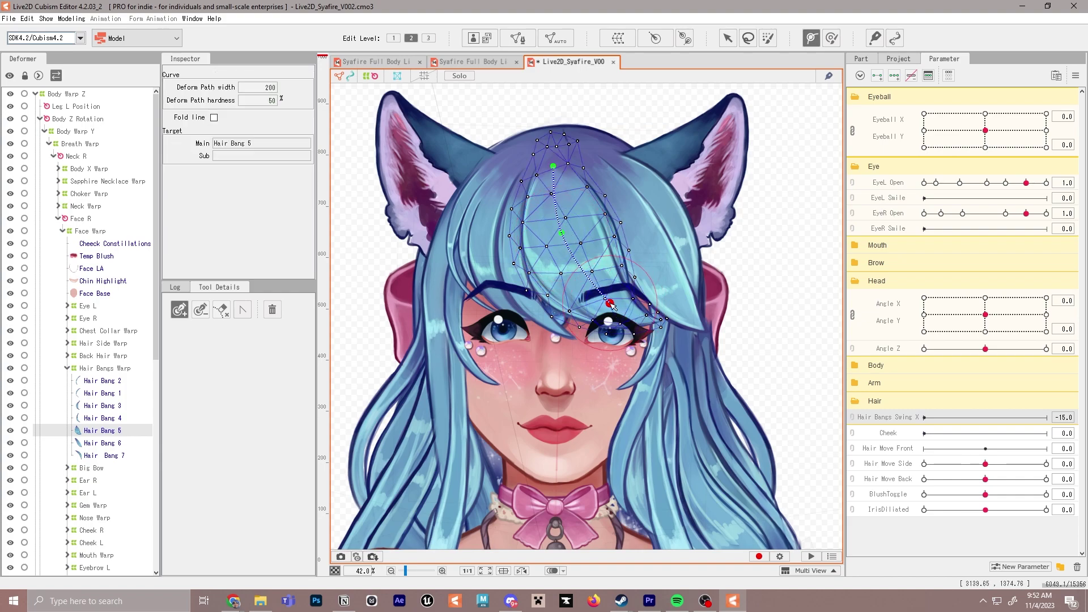
pyautogui.click(659, 321)
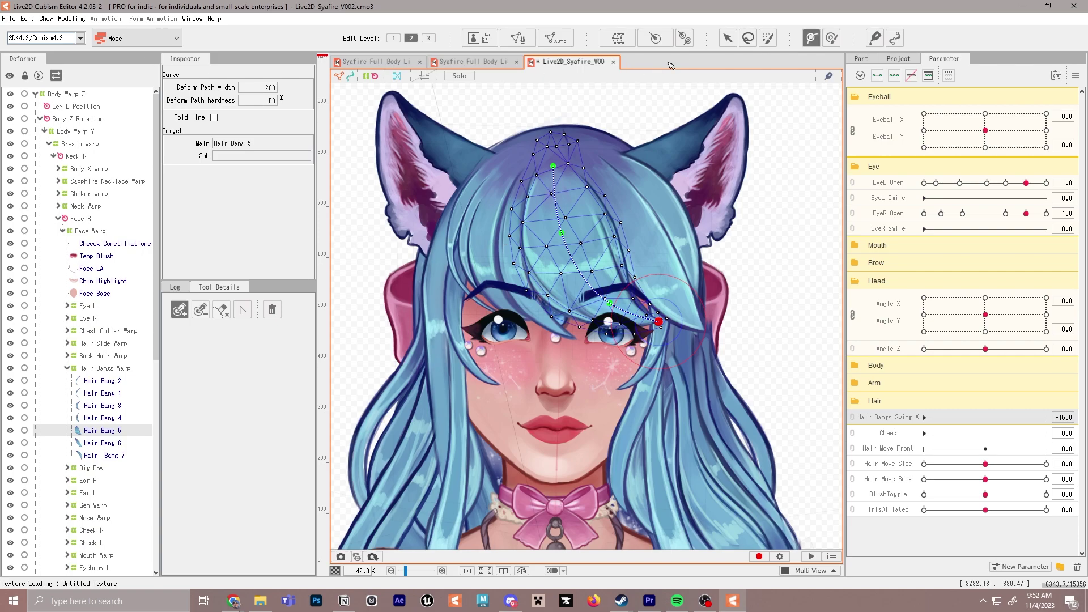
# - Add four-point deform paths from root to tip along Hair Bang 6 and Hair Bang 7
pyautogui.click(727, 38)
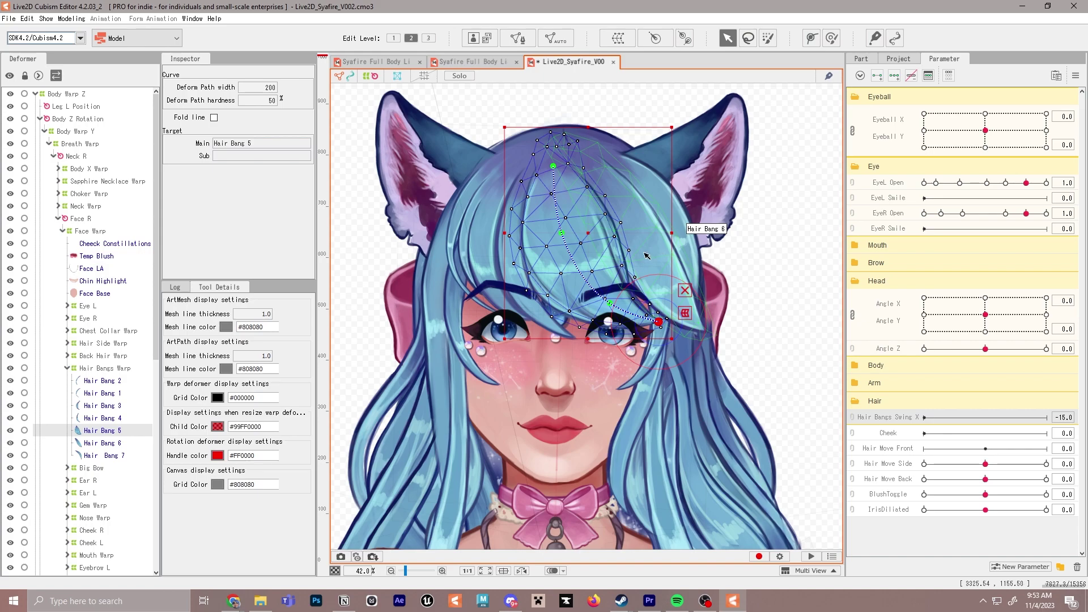
pyautogui.click(684, 262)
pyautogui.click(609, 255)
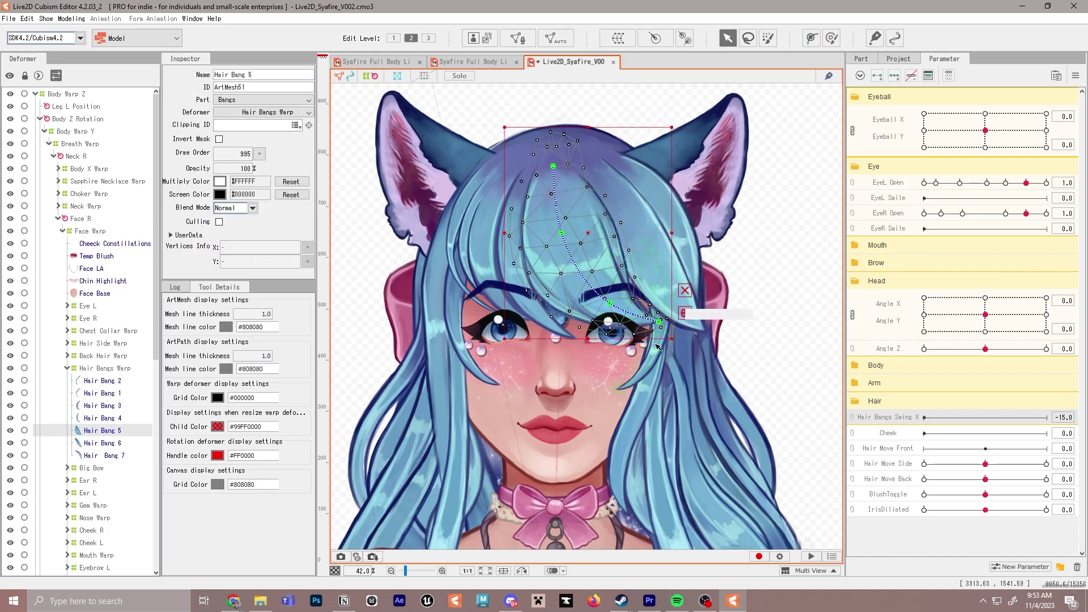
pyautogui.click(685, 281)
pyautogui.click(810, 38)
pyautogui.click(595, 170)
pyautogui.click(628, 215)
pyautogui.click(651, 257)
pyautogui.click(705, 324)
pyautogui.click(728, 38)
pyautogui.click(684, 238)
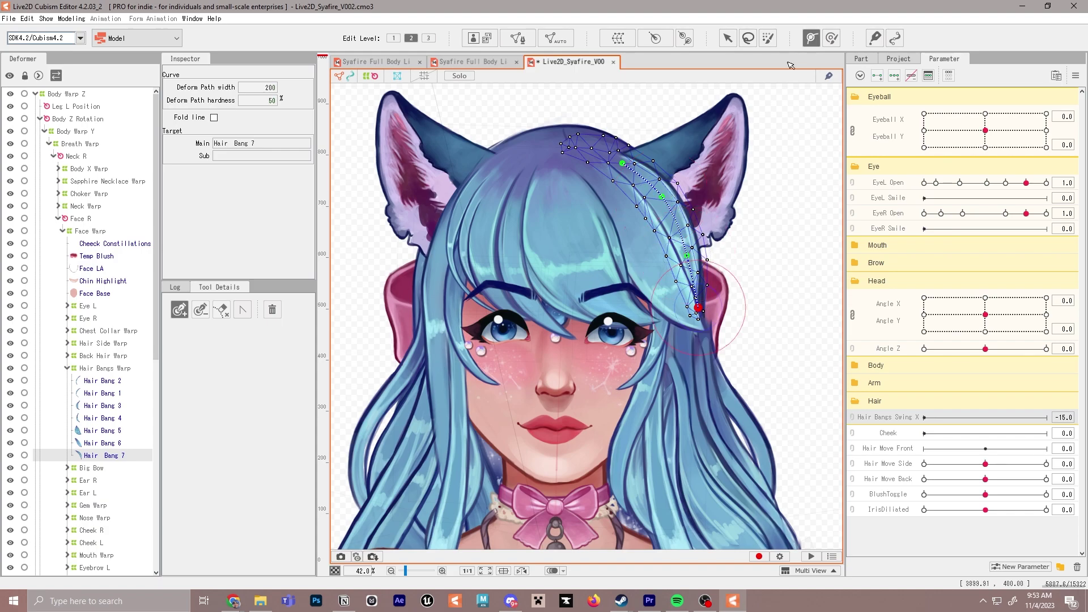
# - Add deform paths along the bang strand on the inner side of Hair Bang 5 and along Hair Bang 2
pyautogui.click(728, 38)
pyautogui.click(513, 238)
pyautogui.click(810, 38)
pyautogui.click(535, 164)
pyautogui.click(522, 236)
pyautogui.click(535, 310)
pyautogui.click(727, 37)
pyautogui.click(470, 238)
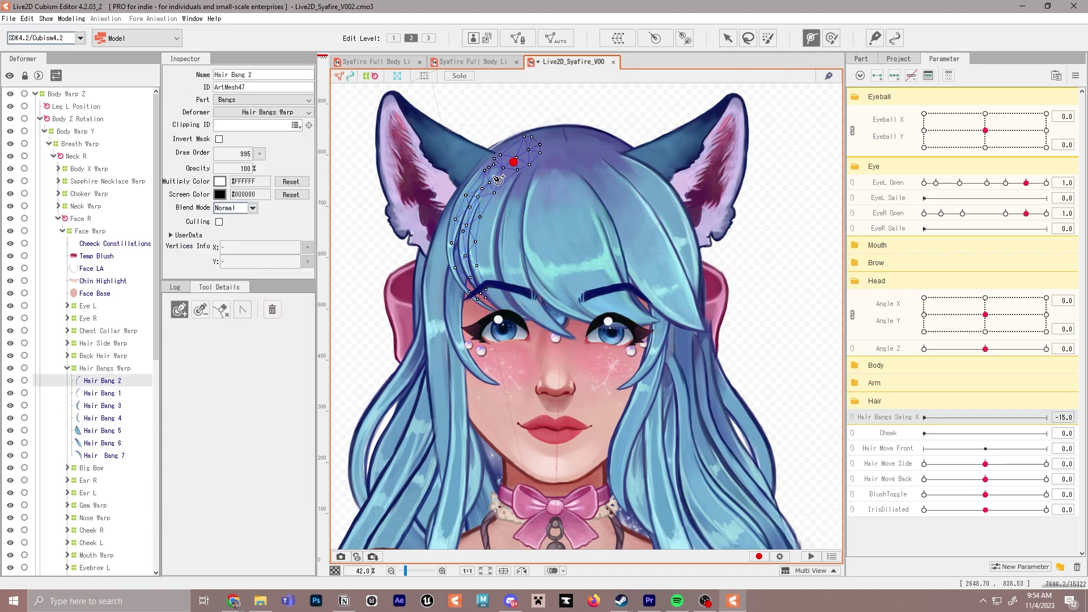
pyautogui.click(462, 292)
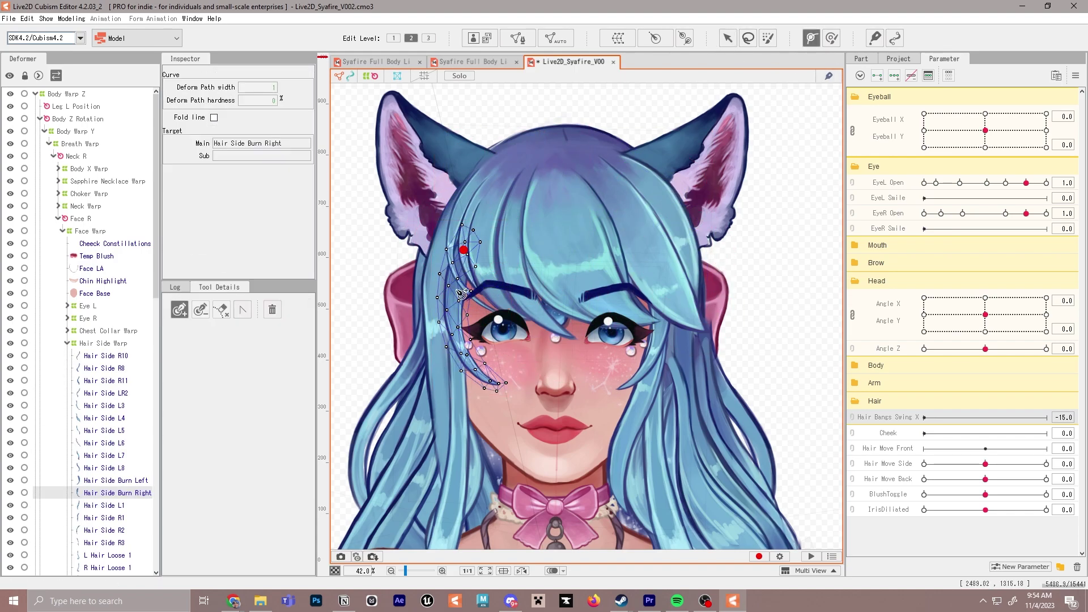
# - Add root-to-tip deform paths along both side burn strands and the Hair Side L1 strand
pyautogui.click(462, 293)
pyautogui.click(491, 381)
pyautogui.click(728, 38)
pyautogui.click(644, 346)
pyautogui.click(810, 38)
pyautogui.click(727, 38)
pyautogui.click(609, 368)
pyautogui.click(810, 38)
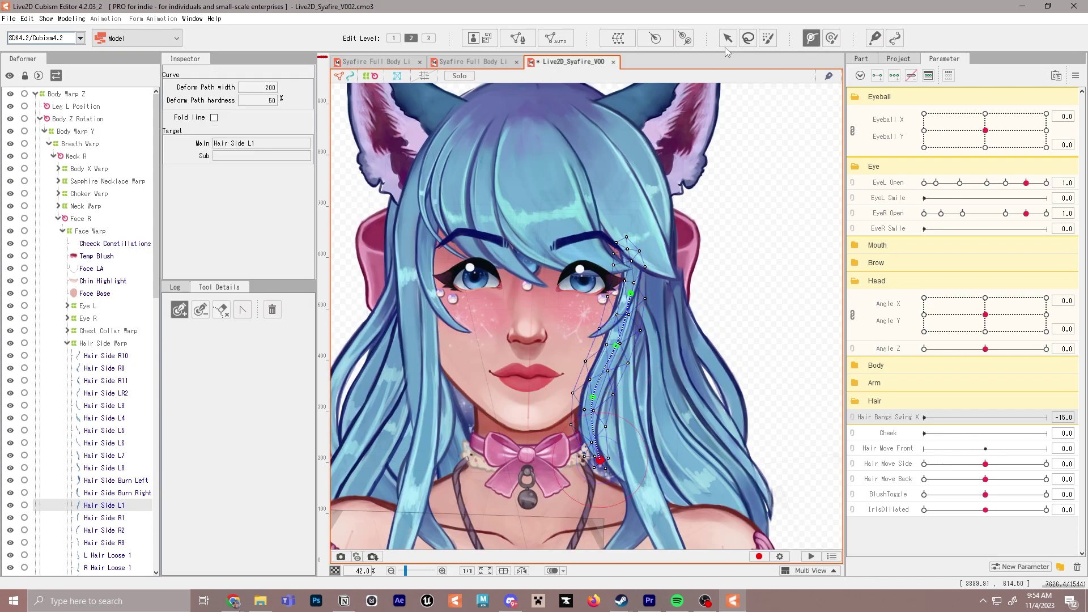
# - Add three key points for Hair Bang 5 on the Hair Bangs Swing X parameter
pyautogui.click(727, 38)
pyautogui.click(612, 296)
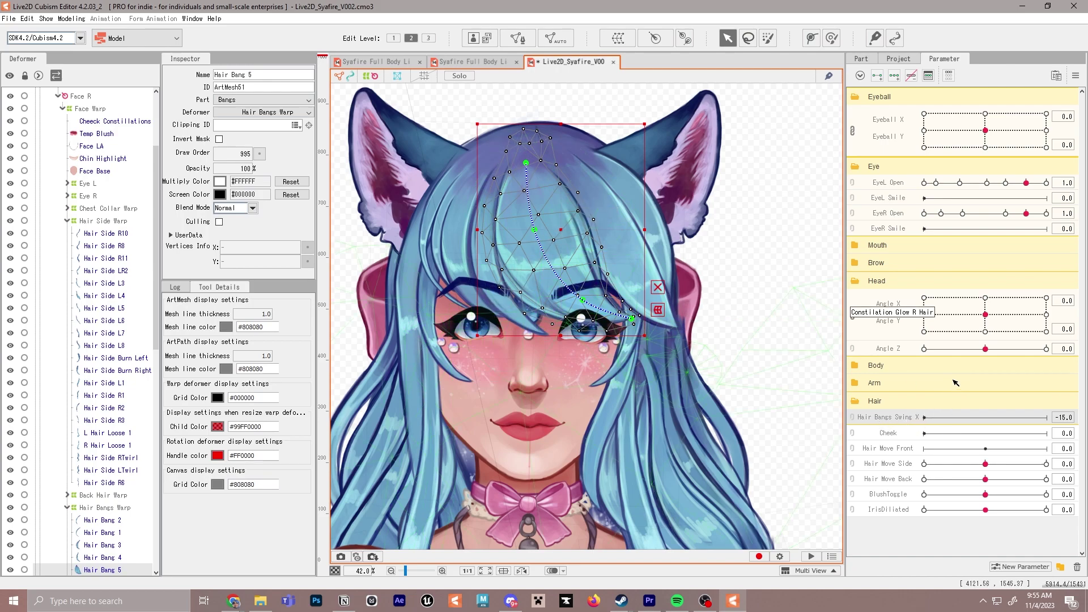
pyautogui.click(895, 75)
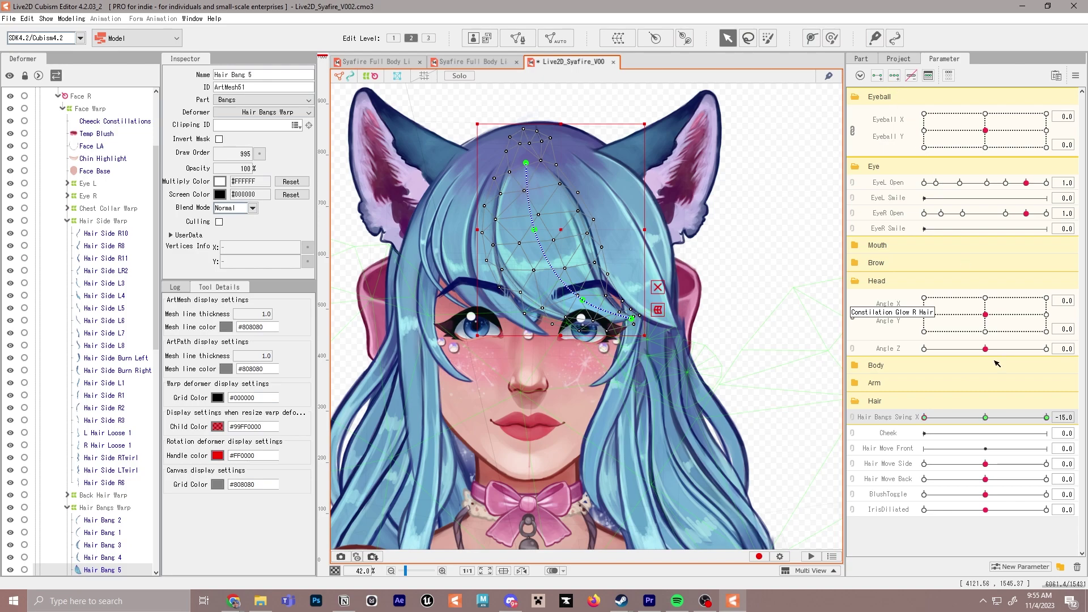
# - With Hair Bangs Swing X at 15, bend Hair Bang 5 along its deform path so its tip swings outward and up
pyautogui.click(1041, 419)
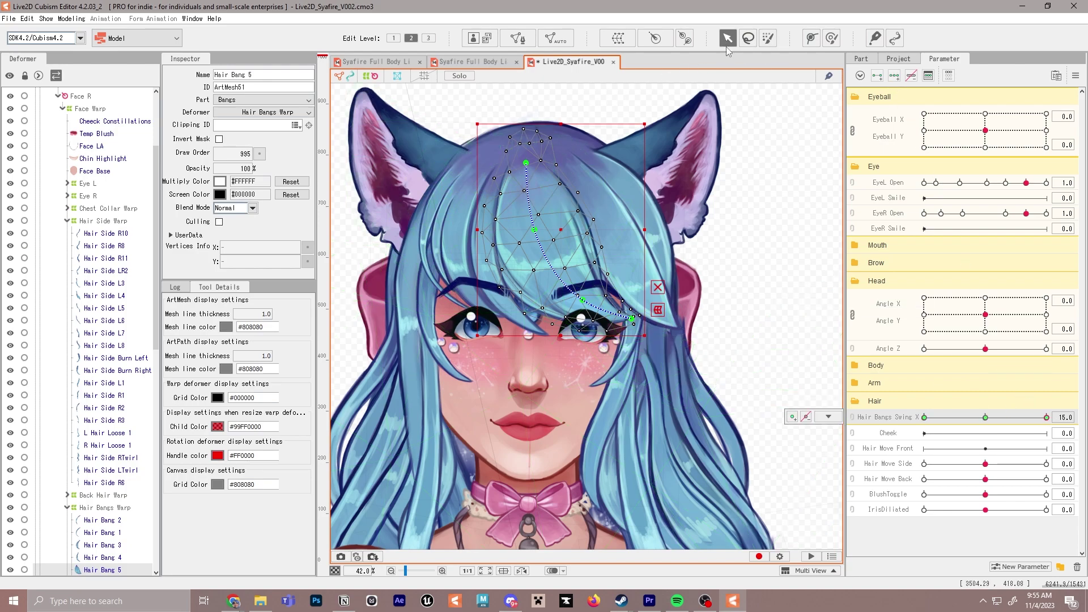
pyautogui.click(583, 301)
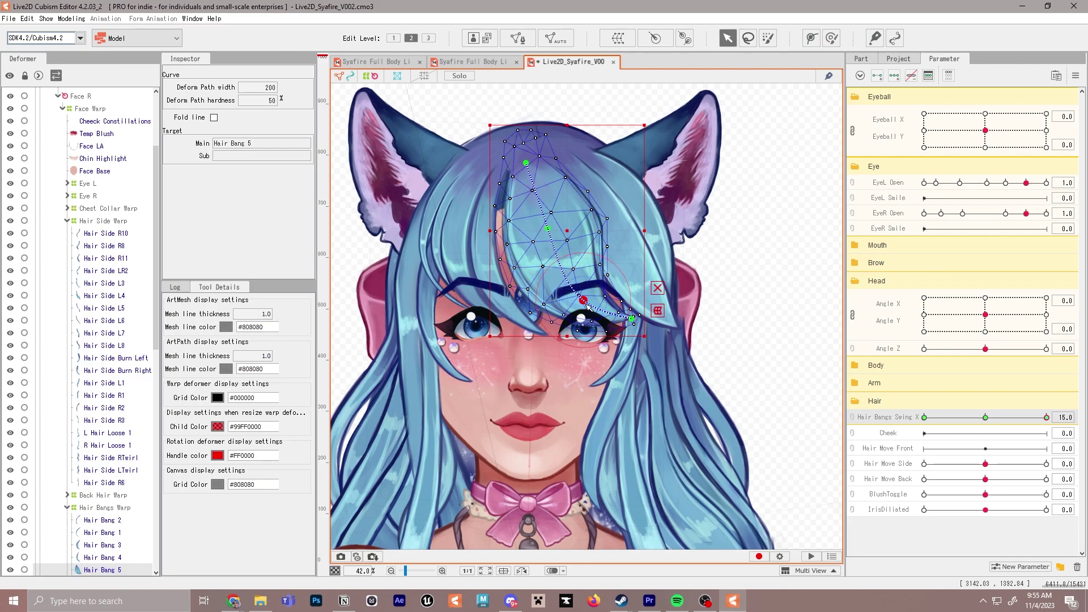
pyautogui.moveTo(586, 305); pyautogui.dragTo(616, 290)
pyautogui.moveTo(548, 229); pyautogui.dragTo(553, 227)
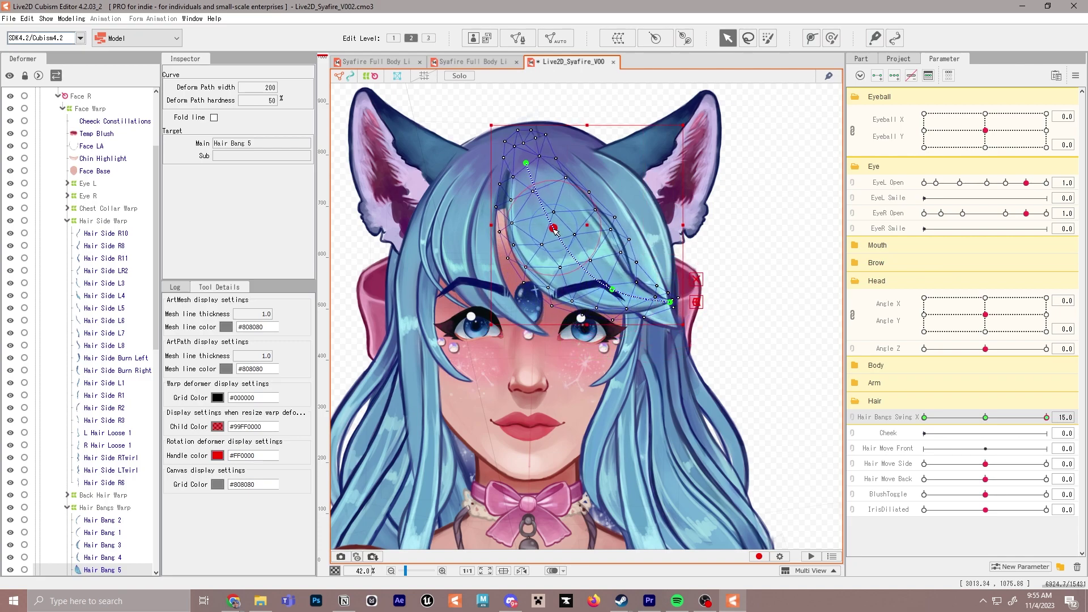
pyautogui.moveTo(670, 302); pyautogui.dragTo(619, 285)
pyautogui.moveTo(554, 228); pyautogui.dragTo(551, 229)
pyautogui.click(618, 285)
pyautogui.moveTo(1002, 418); pyautogui.dragTo(1047, 417)
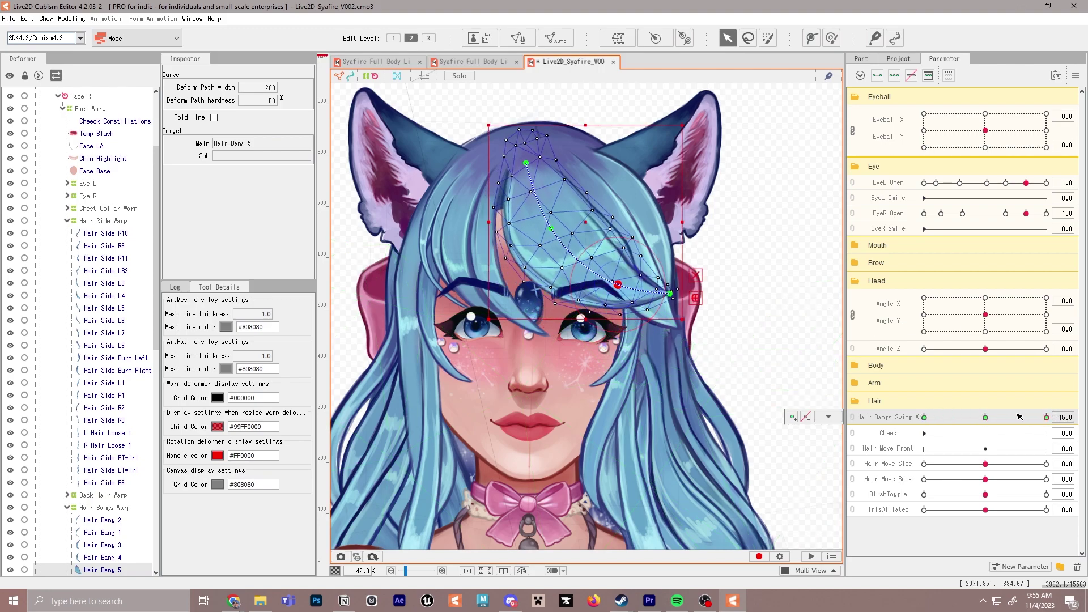
# - With Hair Bangs Swing X at -15, bend Hair Bang 5 inward across the forehead, then return the parameter to 0
pyautogui.click(925, 418)
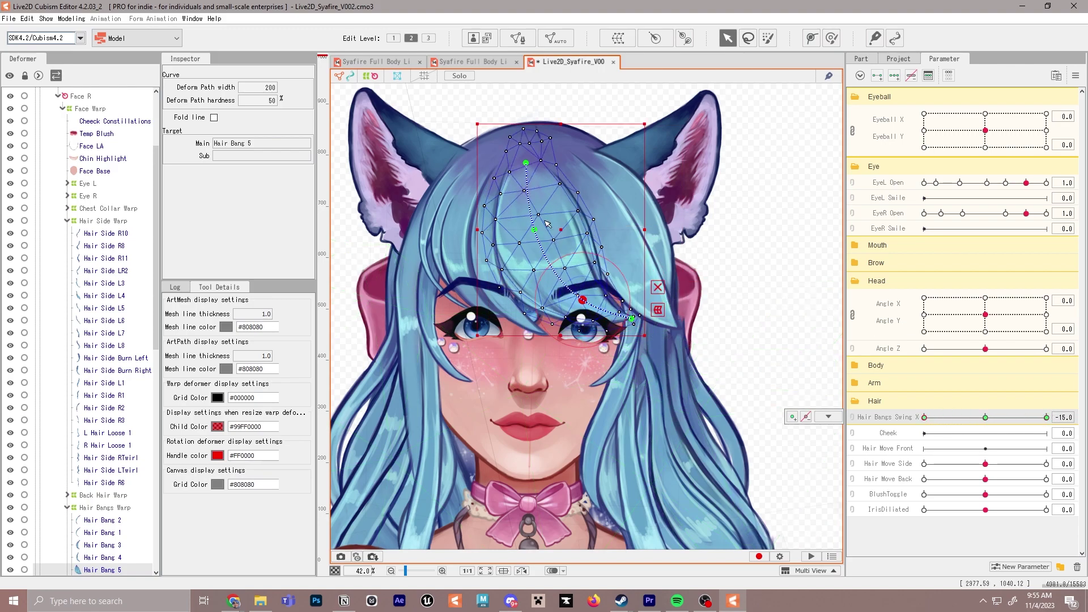
pyautogui.moveTo(582, 299); pyautogui.dragTo(520, 233)
pyautogui.moveTo(582, 300); pyautogui.dragTo(588, 329)
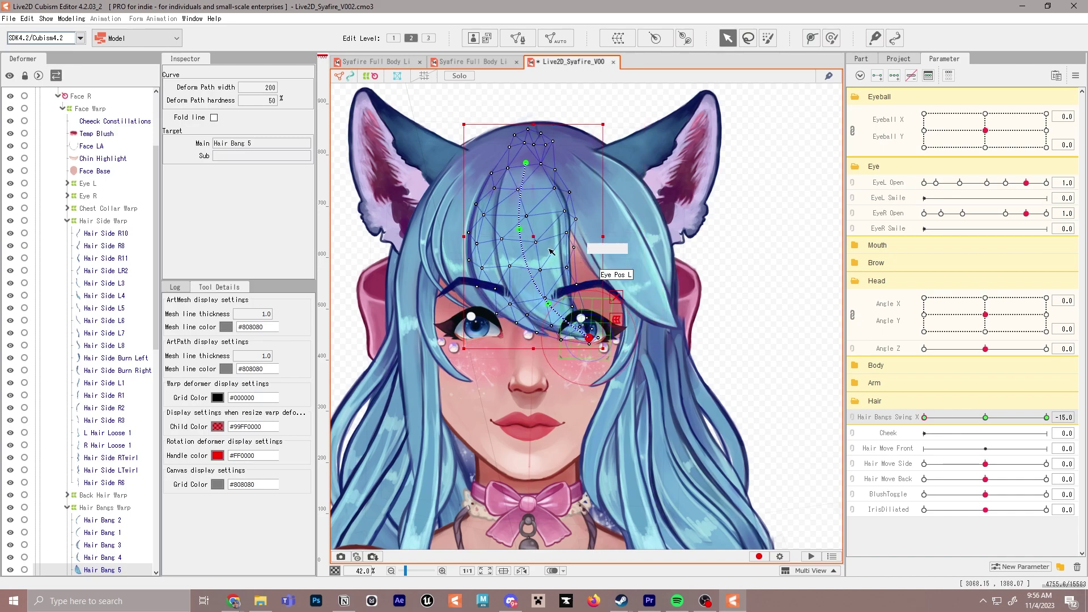
pyautogui.moveTo(520, 233); pyautogui.dragTo(518, 233)
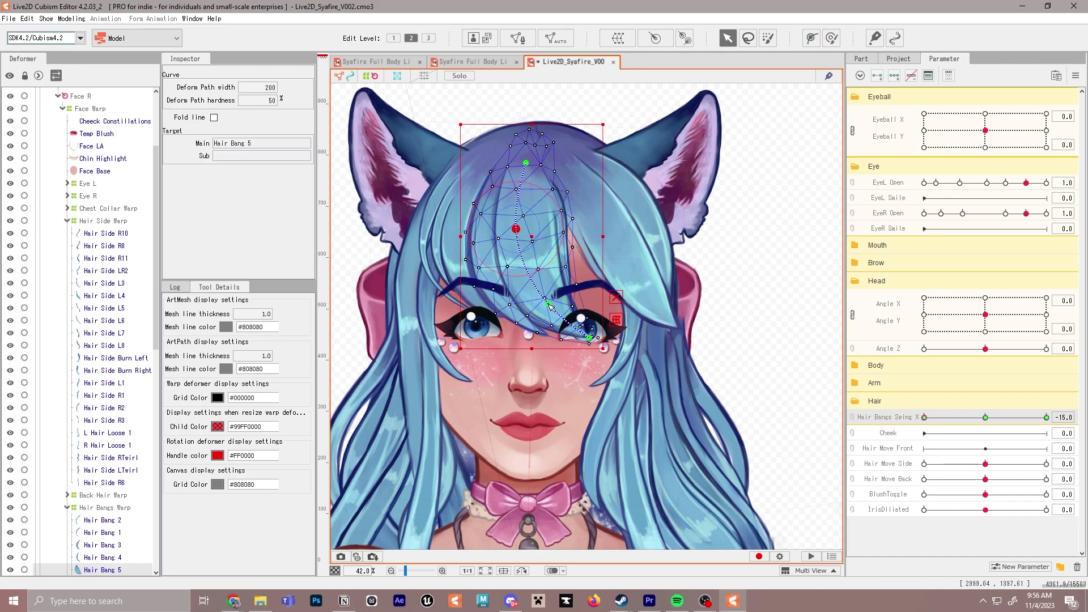
pyautogui.moveTo(543, 304); pyautogui.dragTo(545, 300)
pyautogui.moveTo(588, 336); pyautogui.dragTo(581, 339)
pyautogui.moveTo(924, 418); pyautogui.dragTo(967, 426)
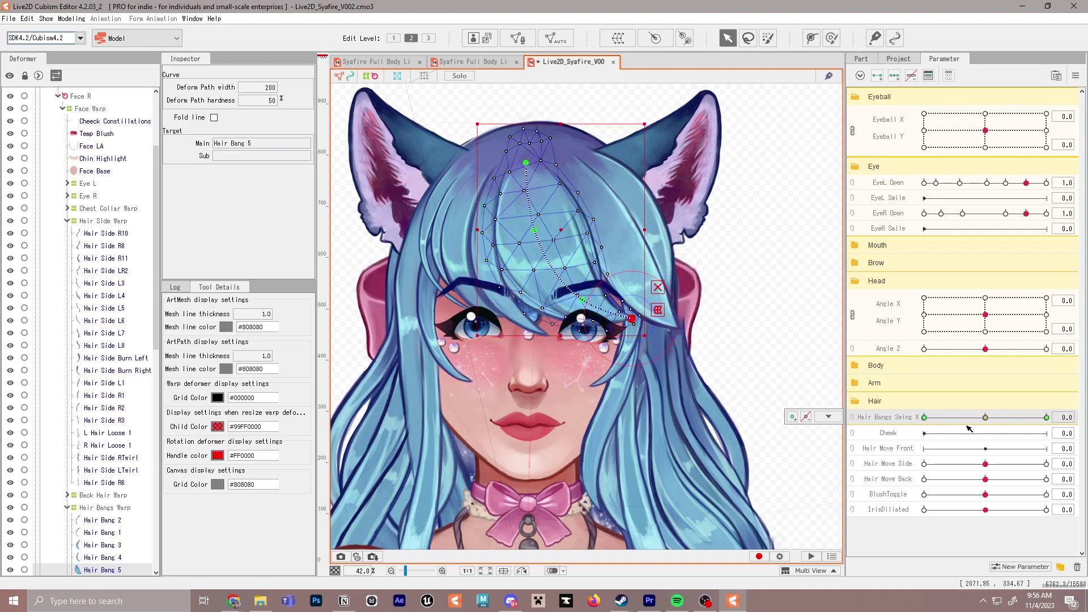
# - Key Hair Bang 6 on Hair Bangs Swing X and, at 15, bend it so its tip sweeps outward and up below the ear
pyautogui.click(659, 266)
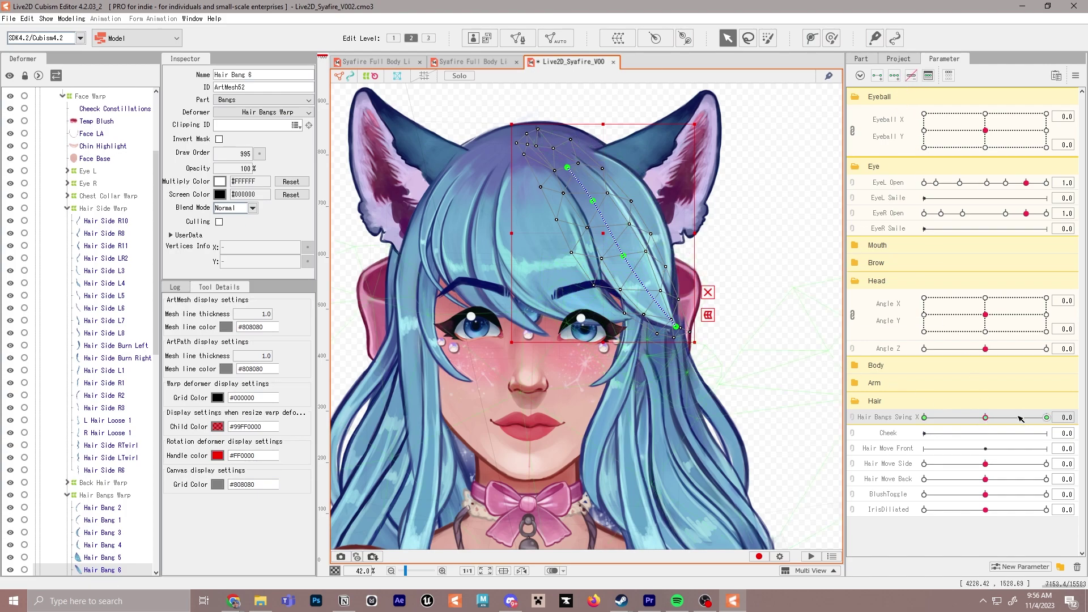
pyautogui.click(1045, 417)
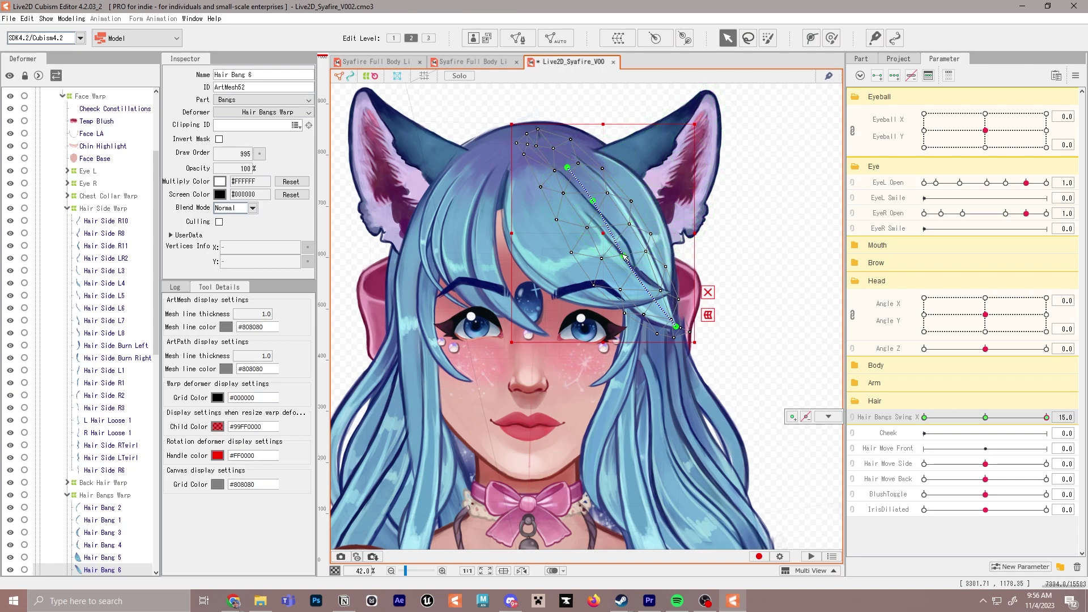
pyautogui.moveTo(624, 256); pyautogui.dragTo(638, 250)
pyautogui.moveTo(676, 327); pyautogui.dragTo(715, 281)
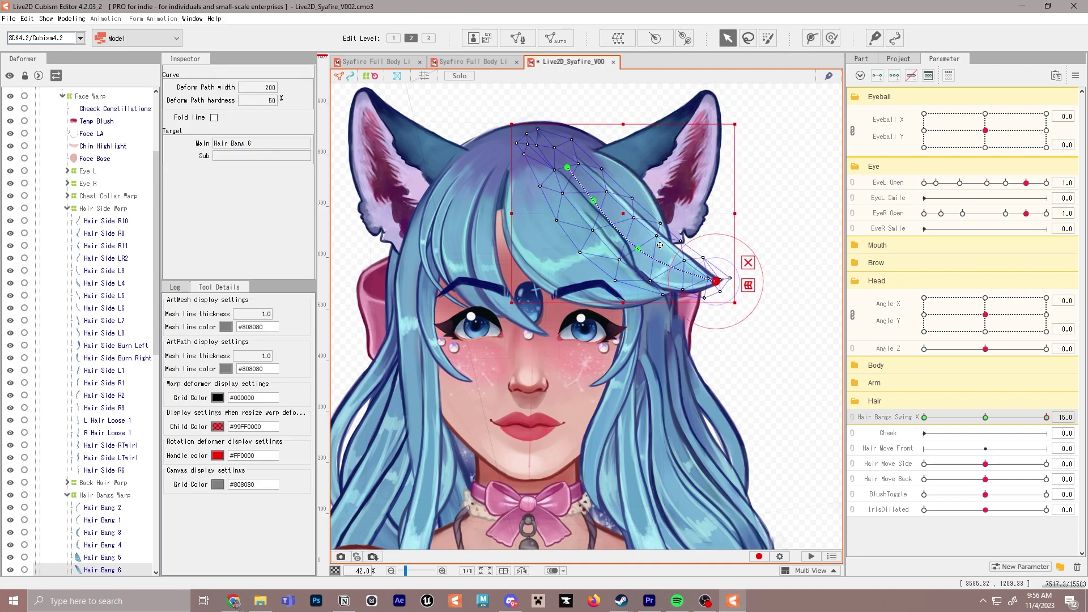
pyautogui.moveTo(594, 203); pyautogui.dragTo(598, 204)
pyautogui.moveTo(640, 250); pyautogui.dragTo(641, 250)
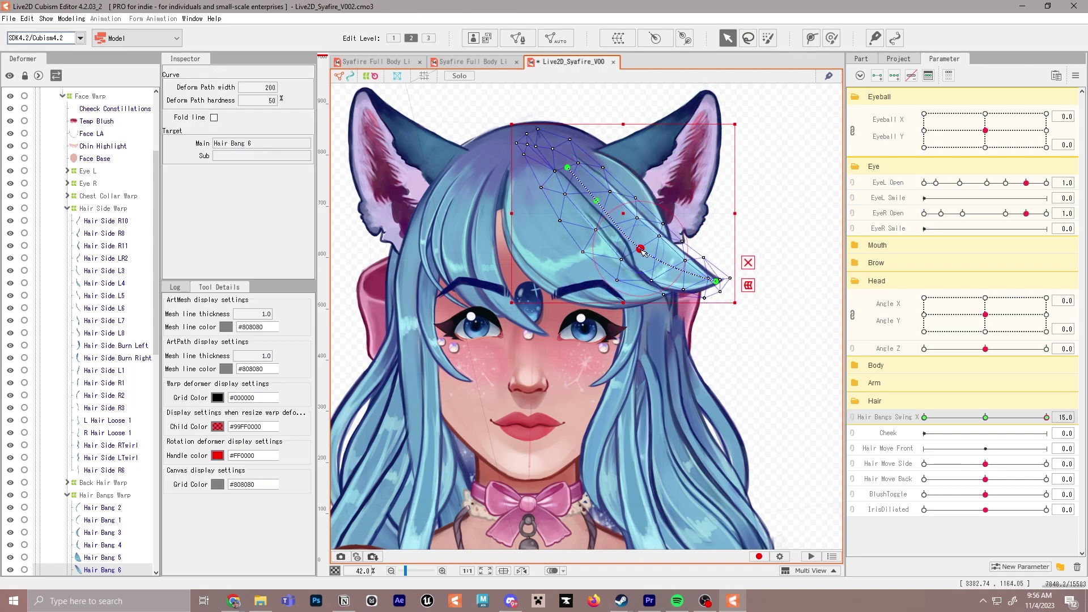
pyautogui.moveTo(720, 281); pyautogui.dragTo(722, 276)
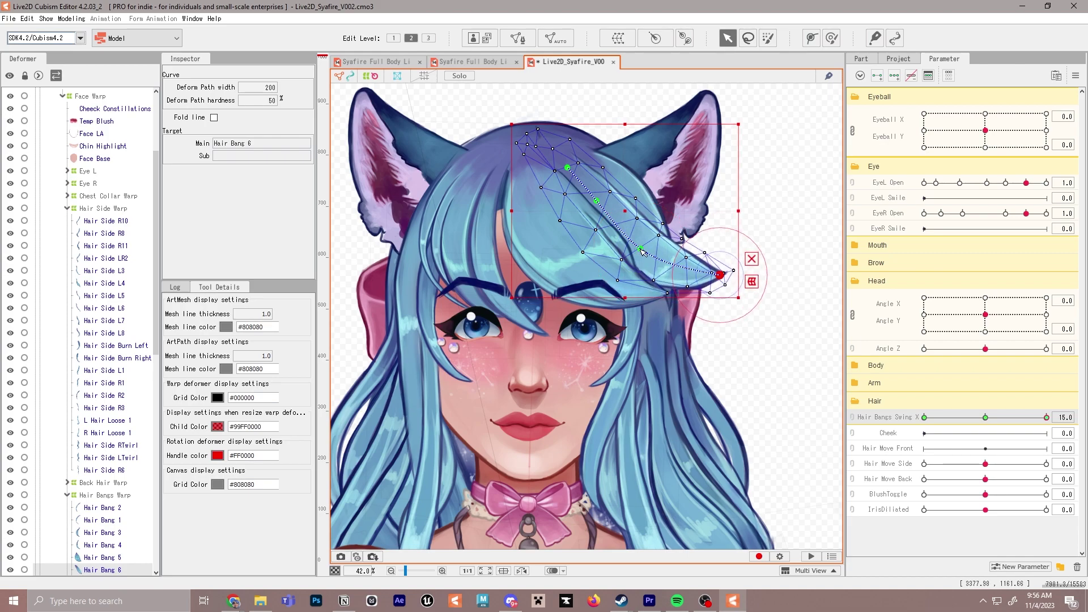
pyautogui.moveTo(641, 249); pyautogui.dragTo(641, 245)
pyautogui.moveTo(715, 275); pyautogui.dragTo(722, 275)
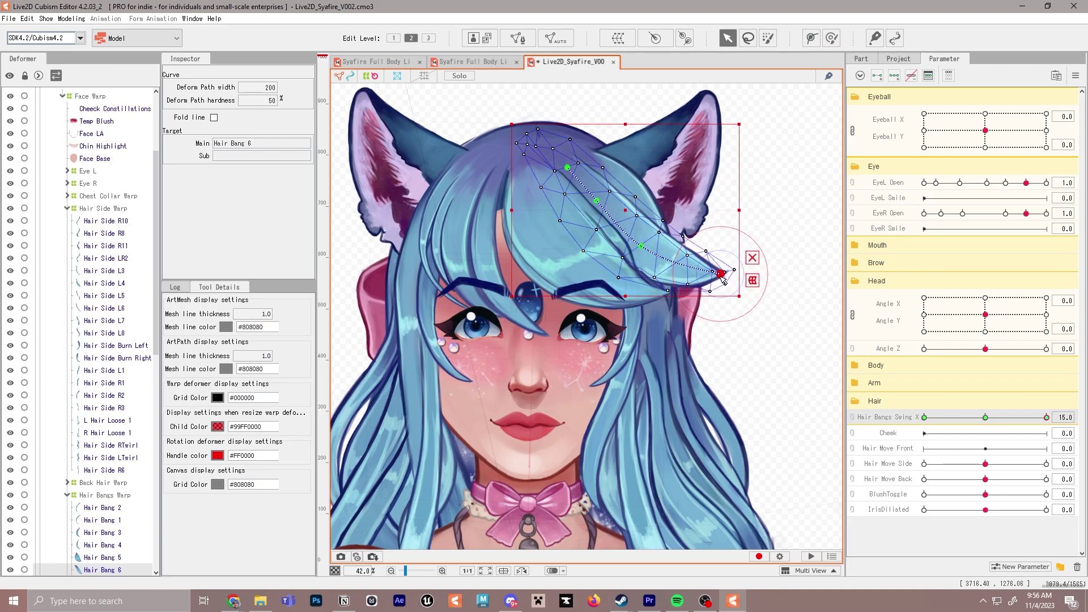
# - With Hair Bangs Swing X at 15, bend Hair Bang 4 so its tip sweeps across the forehead, then return the parameter to 0
pyautogui.moveTo(1046, 417)
pyautogui.mouseDown()
pyautogui.moveTo(925, 418)
pyautogui.moveTo(1044, 417)
pyautogui.mouseUp()
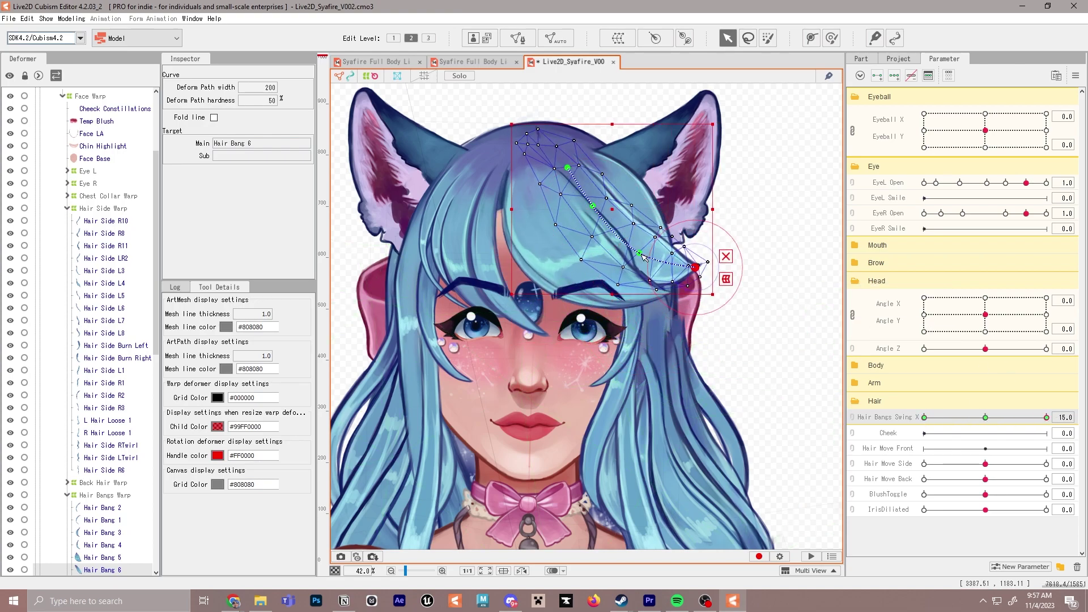
pyautogui.click(510, 255)
pyautogui.click(506, 266)
pyautogui.moveTo(537, 327); pyautogui.dragTo(593, 302)
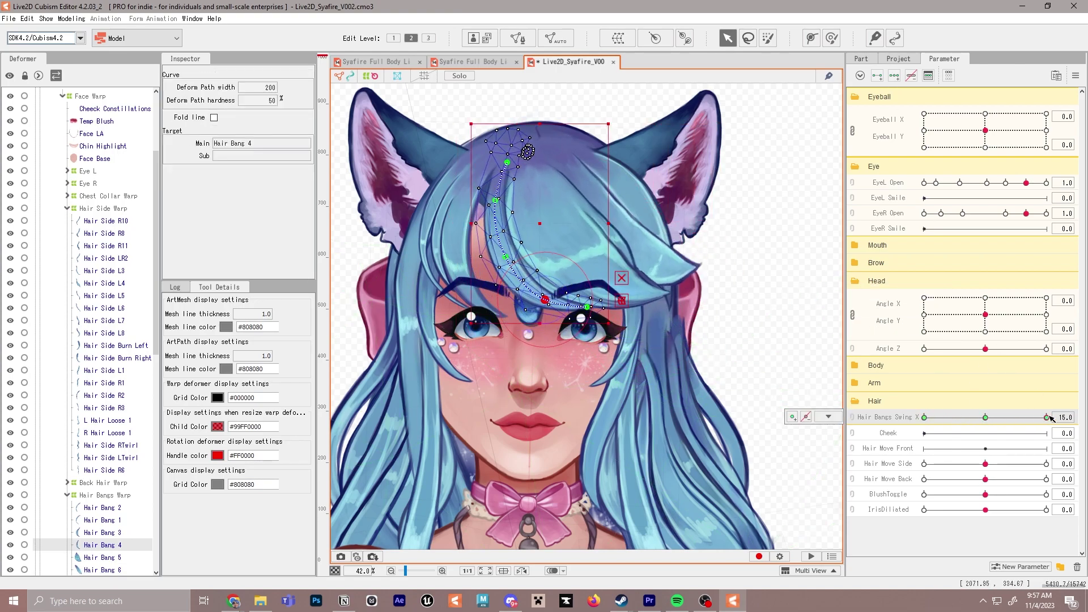
pyautogui.moveTo(513, 304); pyautogui.dragTo(556, 299)
pyautogui.moveTo(507, 258)
pyautogui.mouseDown()
pyautogui.moveTo(474, 255)
pyautogui.moveTo(499, 249)
pyautogui.mouseUp()
pyautogui.click(985, 417)
# - Draw a four-point deform path along Hair Bang 3 from near its root to its tip above the eye
pyautogui.click(466, 226)
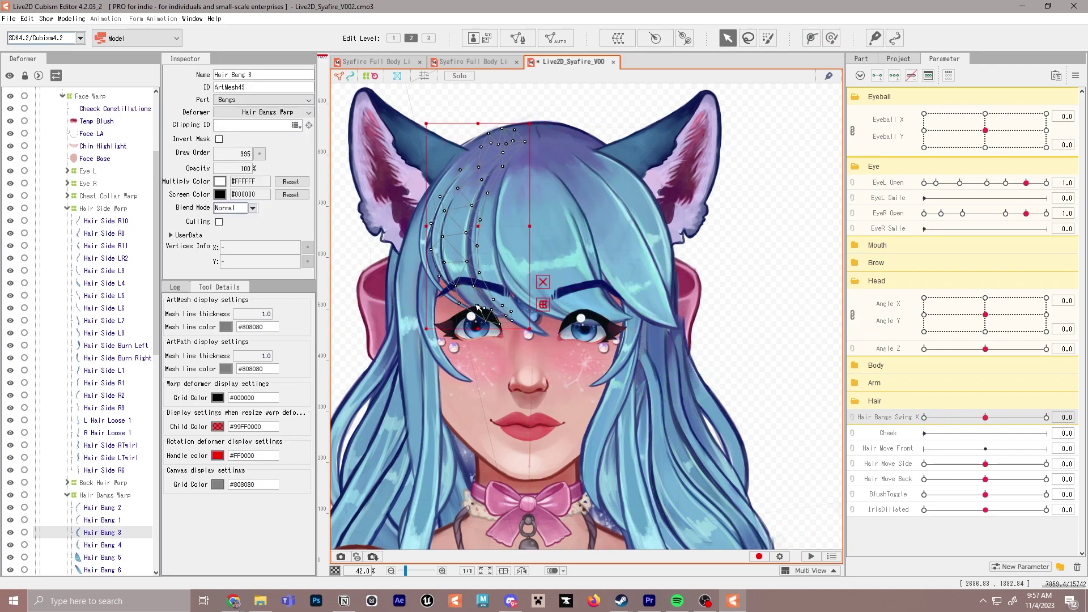
pyautogui.press('p')
pyautogui.click(491, 153)
pyautogui.click(458, 205)
pyautogui.click(455, 273)
pyautogui.click(498, 318)
pyautogui.press('v')
# - Bend Hair Bang 7 along its deform path, outward and up at Hair Bangs Swing X 15 and down toward the face at -15
pyautogui.moveTo(985, 418)
pyautogui.mouseDown()
pyautogui.moveTo(1045, 418)
pyautogui.moveTo(924, 418)
pyautogui.moveTo(985, 417)
pyautogui.mouseUp()
pyautogui.click(652, 226)
pyautogui.click(1046, 418)
pyautogui.click(725, 261)
pyautogui.click(687, 251)
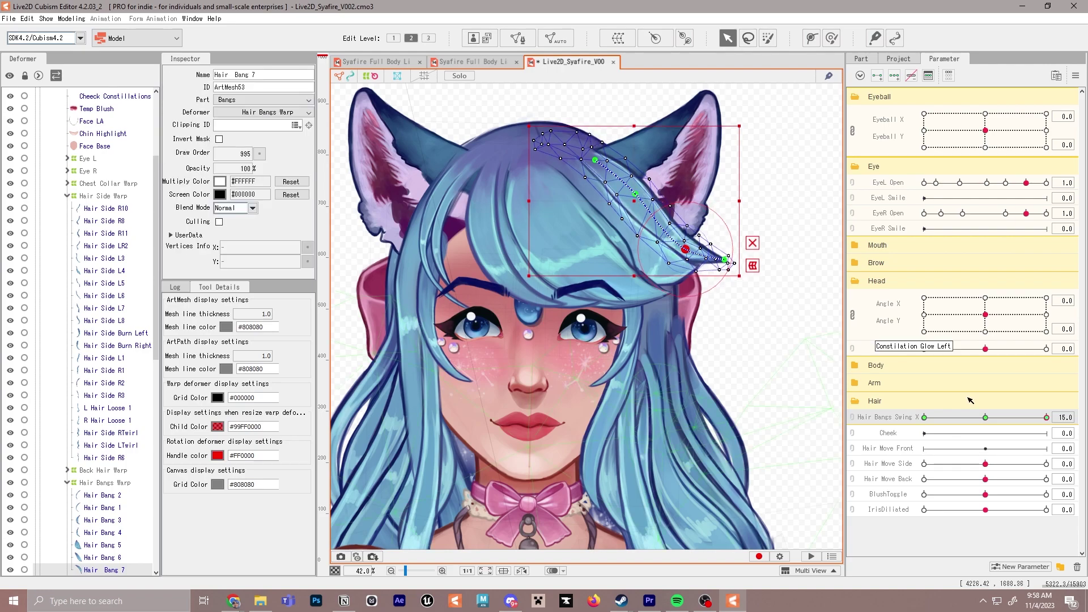
pyautogui.scroll(4, 655, 195)
pyautogui.click(596, 216)
pyautogui.scroll(-4, 678, 266)
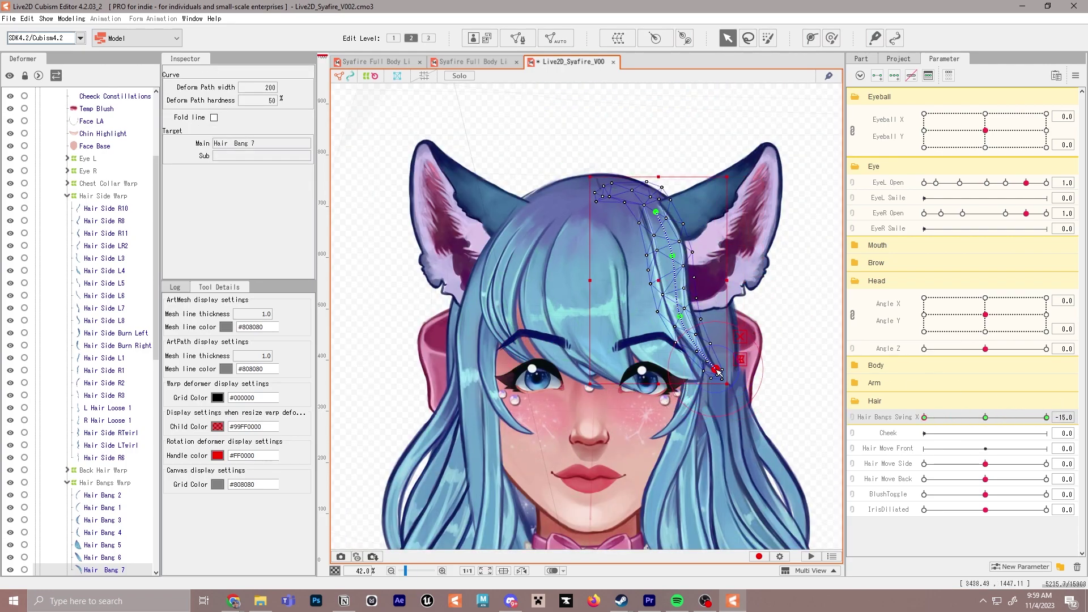
# - With Hair Bangs Swing X at -15, bend Hair Bang 6 along its deform path so its tip hangs down and inward
pyautogui.click(682, 368)
pyautogui.click(694, 315)
pyautogui.moveTo(982, 417); pyautogui.dragTo(924, 418)
pyautogui.click(698, 279)
pyautogui.click(719, 372)
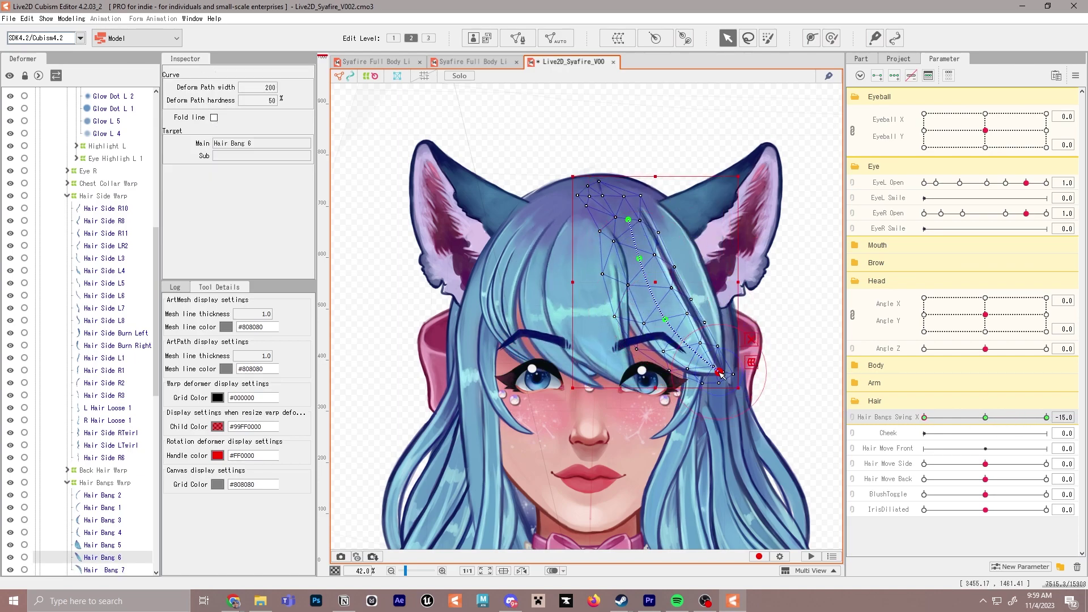
# - With Hair Bangs Swing X at -15, shift the upper and middle path points of Hair Bang 2 so the strand bows outward
pyautogui.click(520, 229)
pyautogui.click(522, 231)
pyautogui.click(522, 232)
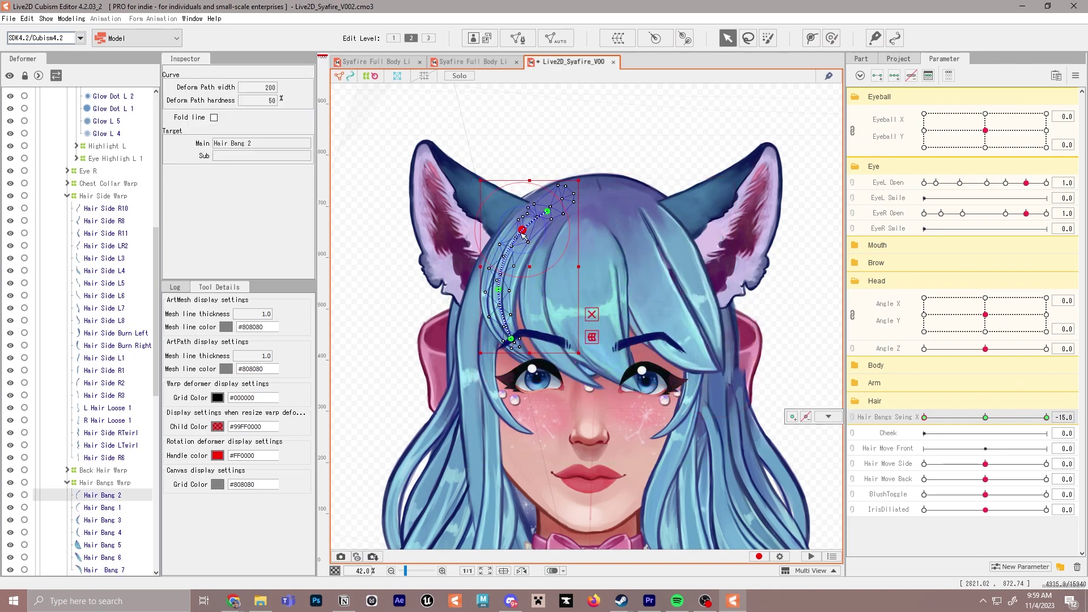
pyautogui.moveTo(924, 417)
pyautogui.mouseDown()
pyautogui.moveTo(1046, 418)
pyautogui.moveTo(923, 417)
pyautogui.mouseUp()
pyautogui.click(501, 286)
pyautogui.click(500, 287)
# - With Hair Bangs Swing X at -15, bend Hair Side Burn Left so its tip sweeps inward over the cheek
pyautogui.click(652, 436)
pyautogui.moveTo(649, 436); pyautogui.dragTo(629, 429)
pyautogui.click(696, 364)
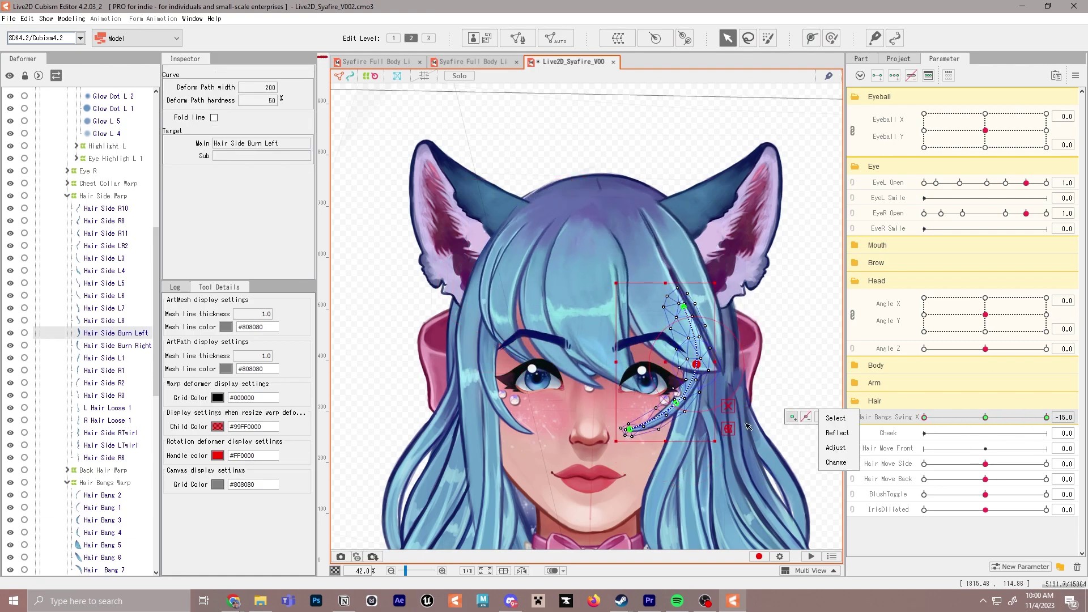
# - With Hair Bangs Swing X at 15, bend Hair Side Burn Right so its tip sweeps inward across the cheek toward the nose
pyautogui.moveTo(923, 418); pyautogui.dragTo(1046, 417)
pyautogui.click(513, 327)
pyautogui.moveTo(530, 433); pyautogui.dragTo(556, 422)
pyautogui.click(508, 294)
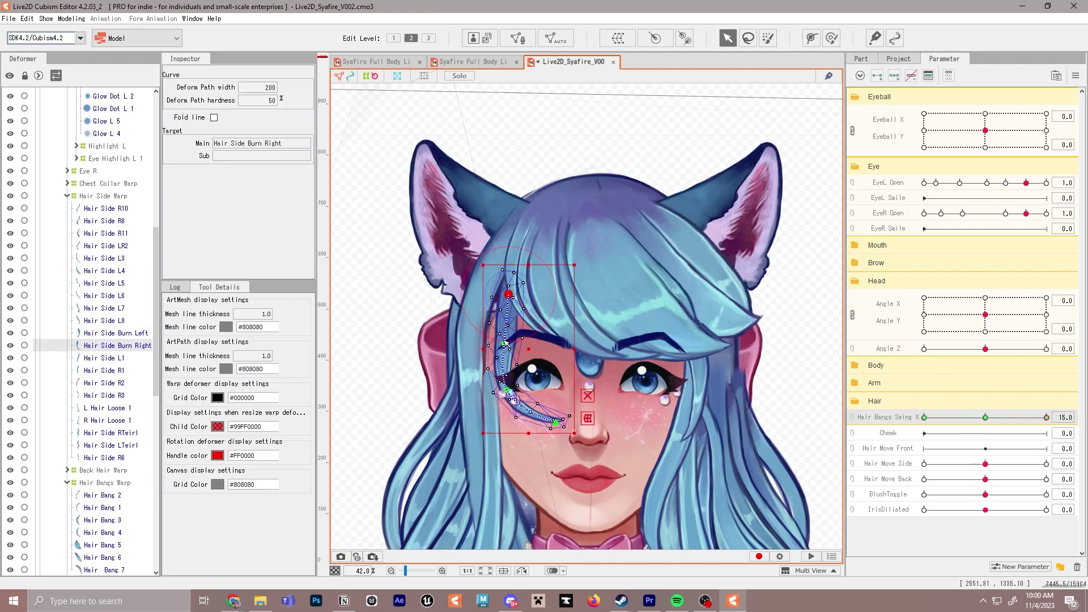
# - Swing Hair Side R1 inward at Hair Bangs Swing X 15 and outward at -15, then return the parameter to 0
pyautogui.click(495, 535)
pyautogui.click(495, 535)
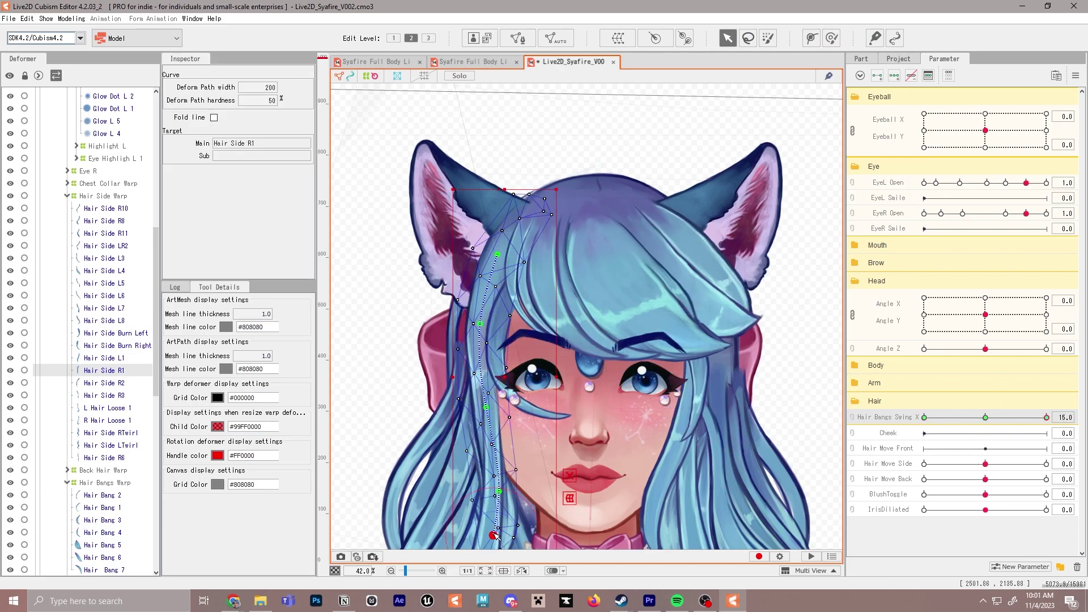
pyautogui.moveTo(1046, 417); pyautogui.dragTo(924, 418)
pyautogui.moveTo(476, 535); pyautogui.dragTo(447, 499)
pyautogui.moveTo(923, 417); pyautogui.dragTo(974, 418)
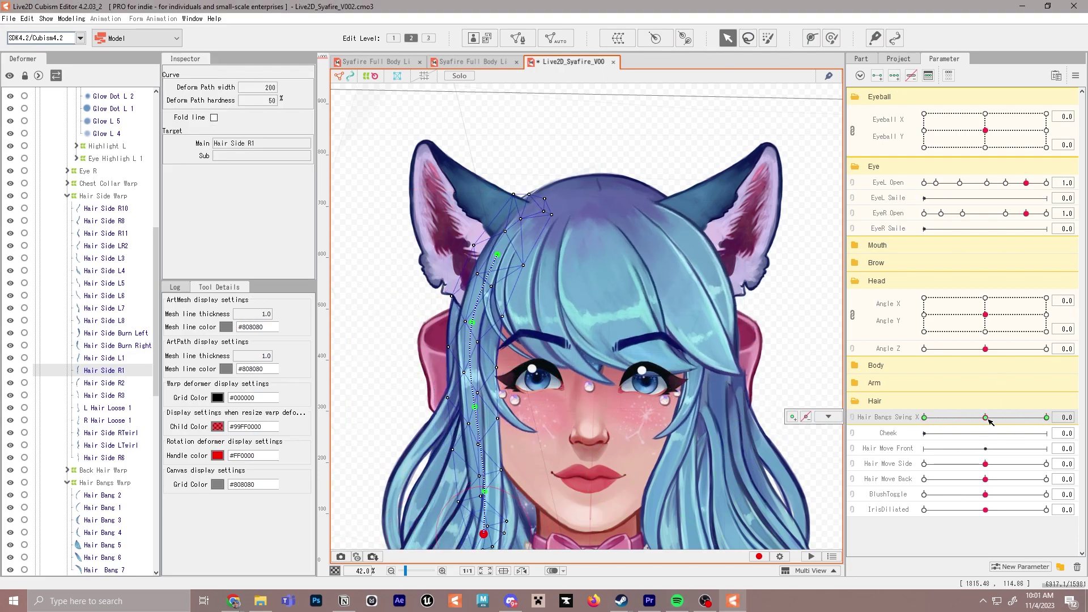
# - Create a parameter named Hair Bangs Bounce Y with ID ParamHairBangsBounceY, minimum -15, default 0 and maximum 15
pyautogui.click(1025, 567)
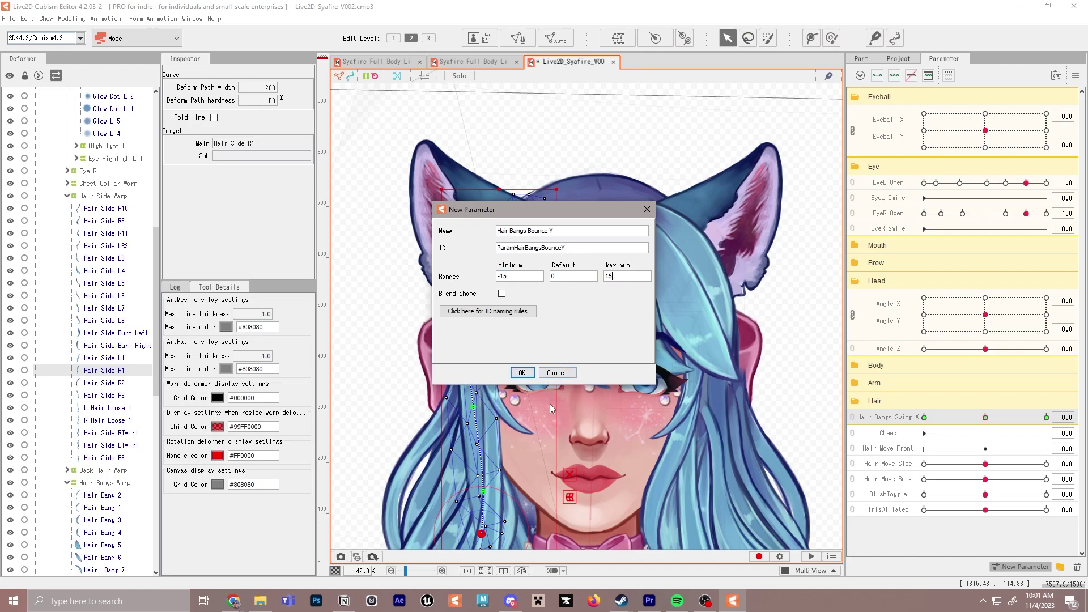
pyautogui.click(531, 373)
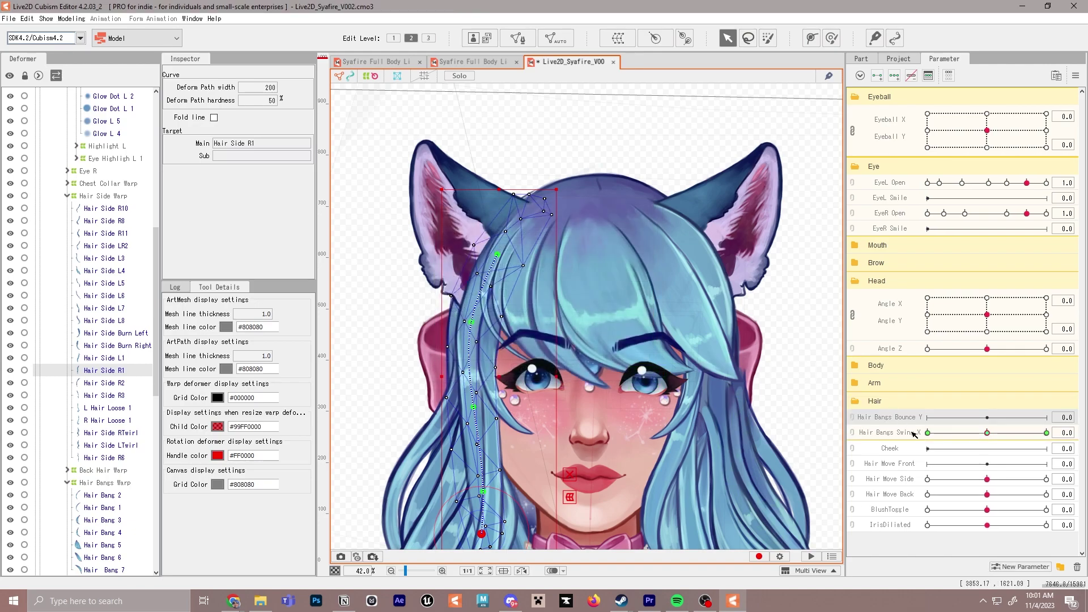
# - Move the Hair Bangs Warp deformer from the chest up over the bangs and resize it to fit around them
pyautogui.click(614, 307)
pyautogui.click(118, 482)
pyautogui.scroll(-3, 570, 369)
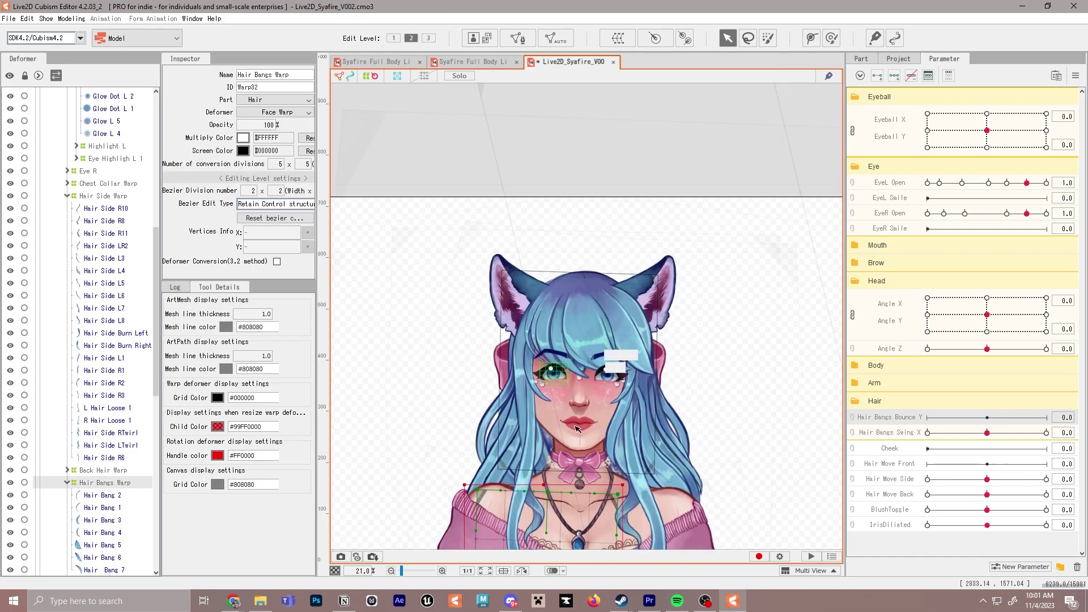
pyautogui.moveTo(576, 426); pyautogui.dragTo(571, 289)
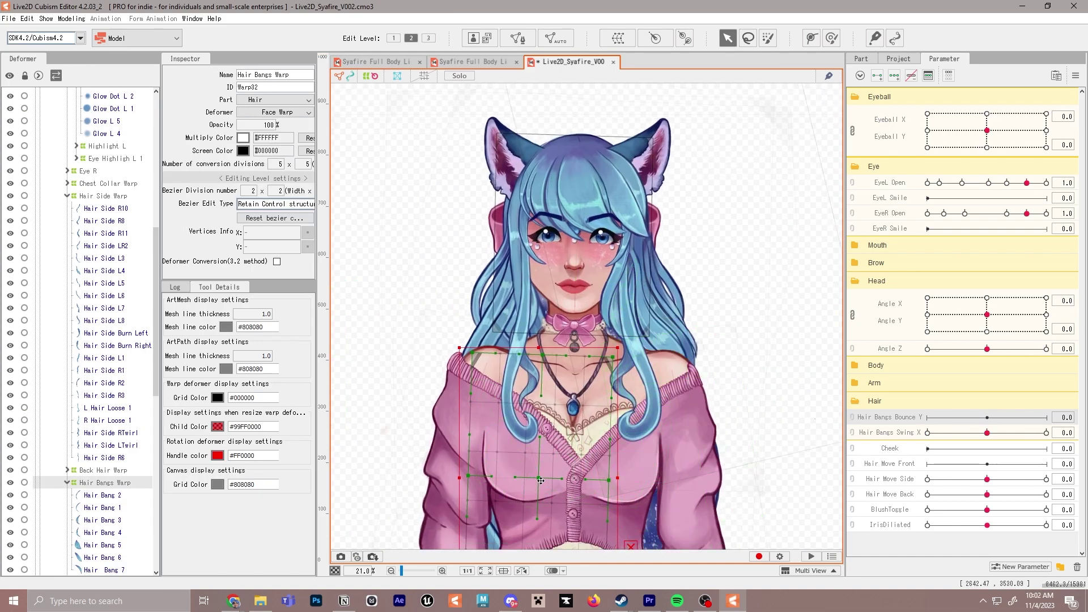
pyautogui.moveTo(538, 477); pyautogui.dragTo(586, 221)
pyautogui.moveTo(586, 92); pyautogui.dragTo(586, 152)
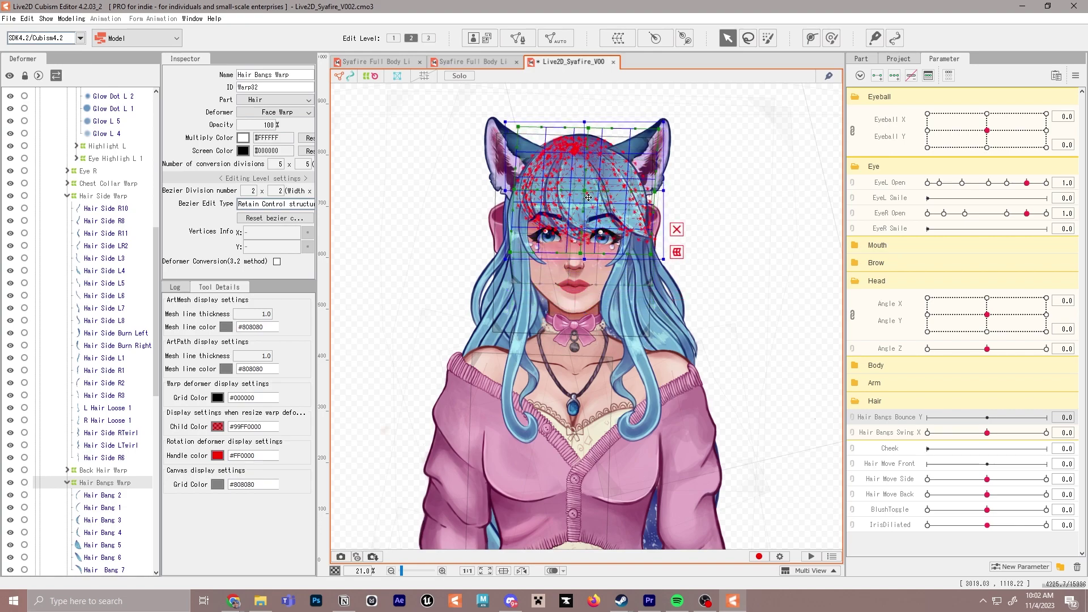
# - Create a warp deformer named Hair Bang 5 Y as parent of Hair Bang 5 and key it on Hair Bangs Bounce Y, set to 15
pyautogui.scroll(3, 589, 223)
pyautogui.click(108, 507)
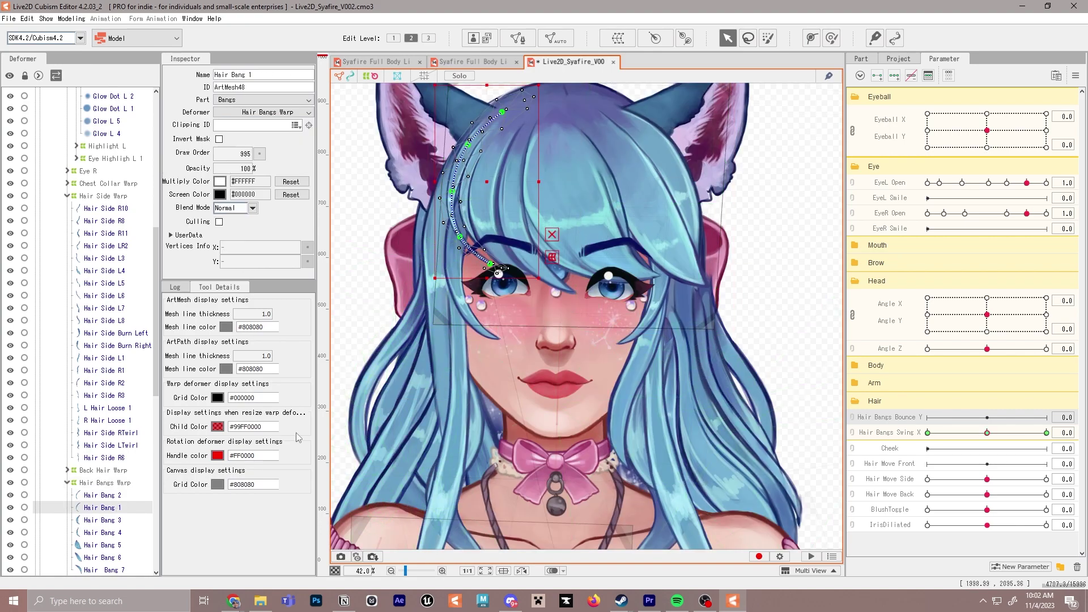
pyautogui.moveTo(566, 347); pyautogui.dragTo(544, 417)
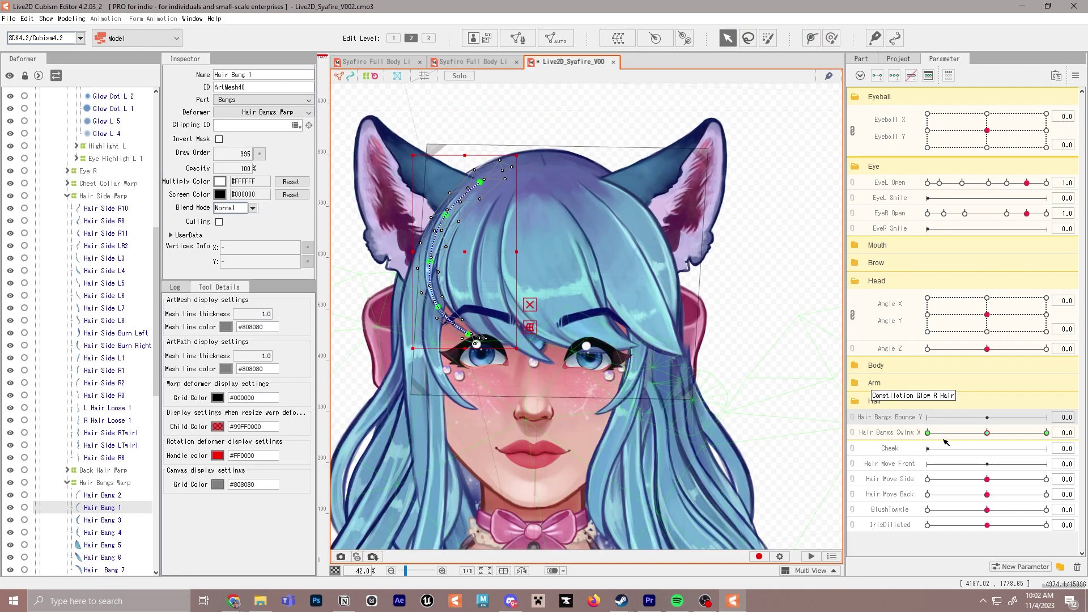
pyautogui.click(635, 301)
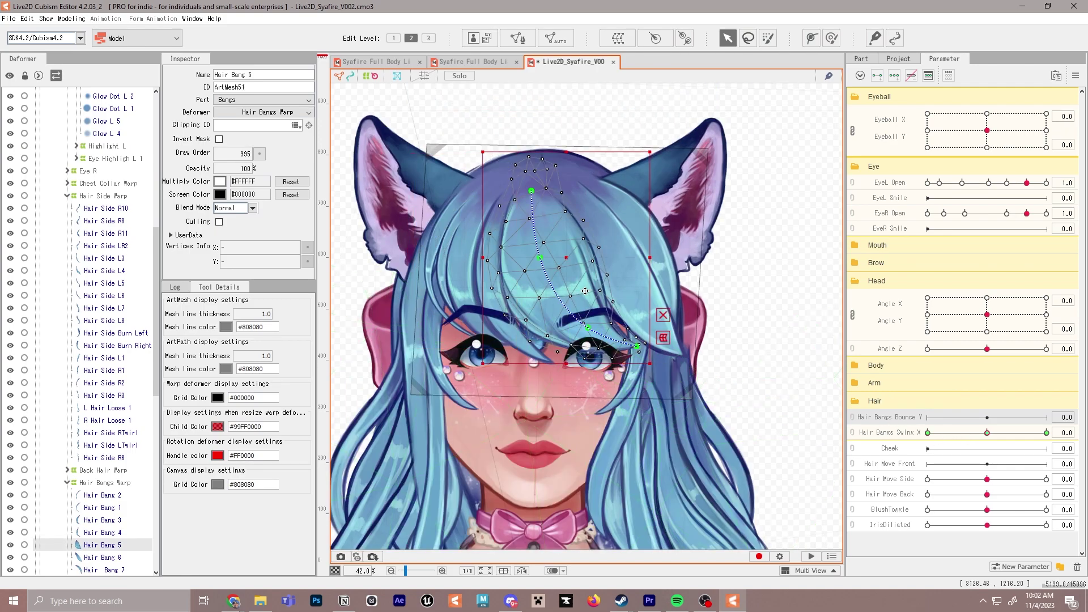
pyautogui.click(618, 38)
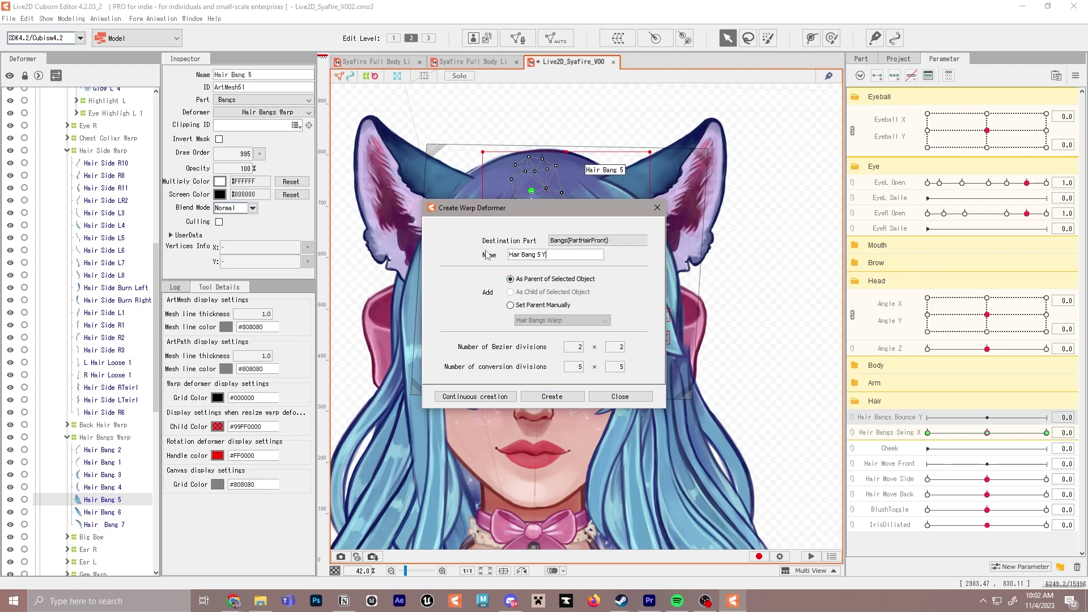
pyautogui.click(569, 396)
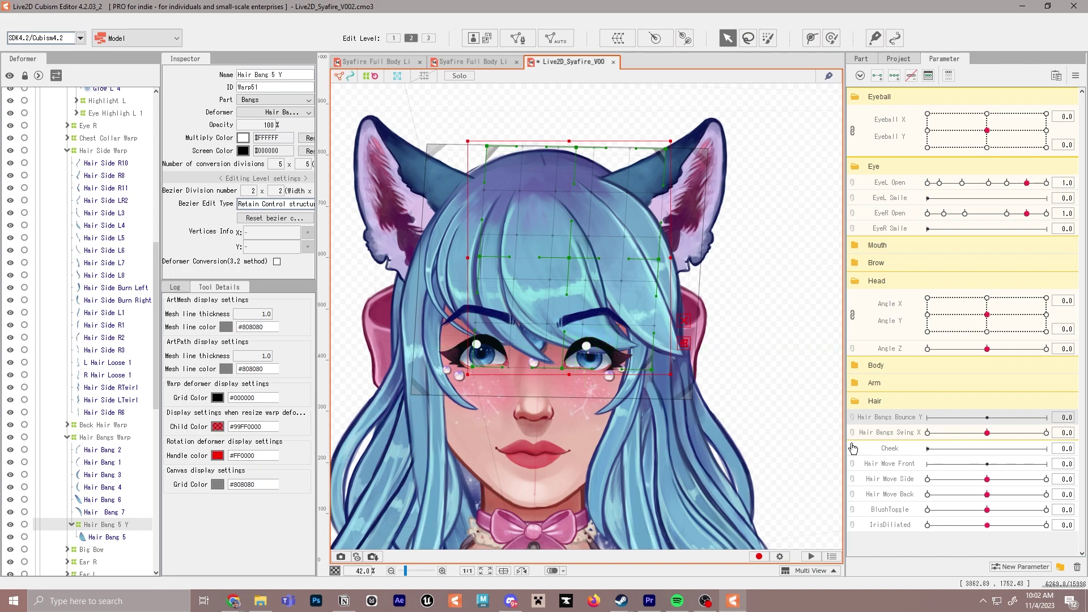
pyautogui.click(1042, 419)
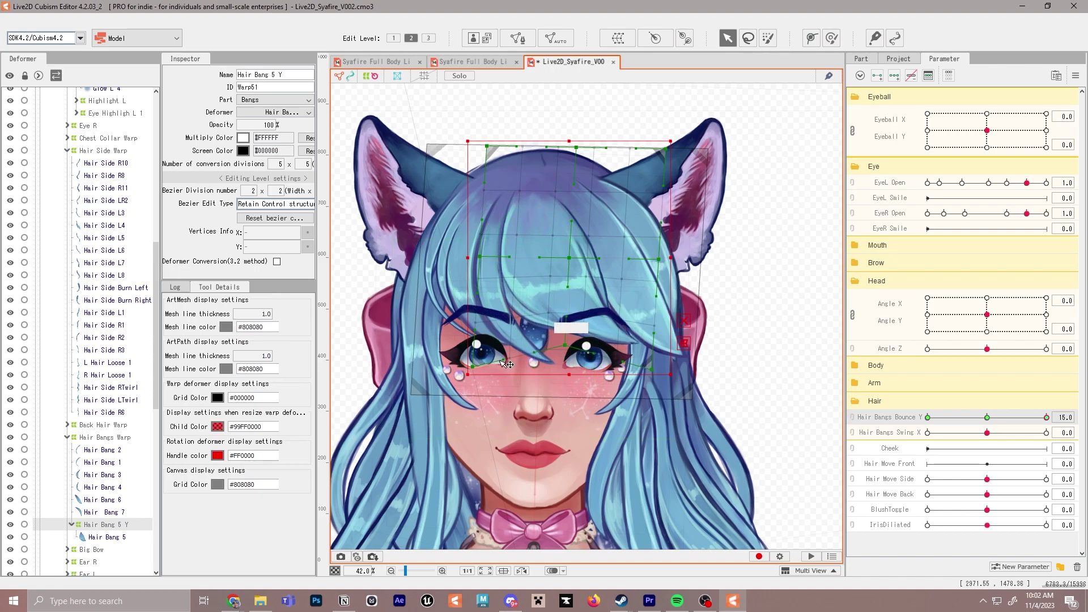
pyautogui.moveTo(474, 366); pyautogui.dragTo(474, 331)
pyautogui.hotkey('ctrl', 'z')
pyautogui.hotkey('ctrl', 'z')
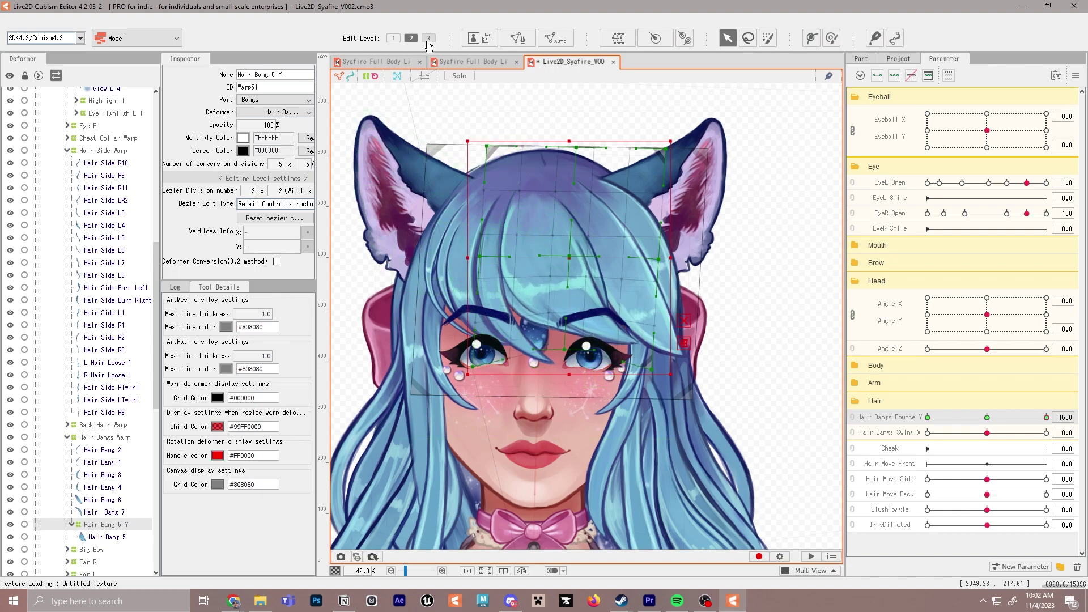
# - Switch to edit level 3 and, with Hair Bangs Bounce Y at 15, raise the lower edge of the Hair Bang 5 Y deformer
pyautogui.click(395, 39)
pyautogui.click(426, 38)
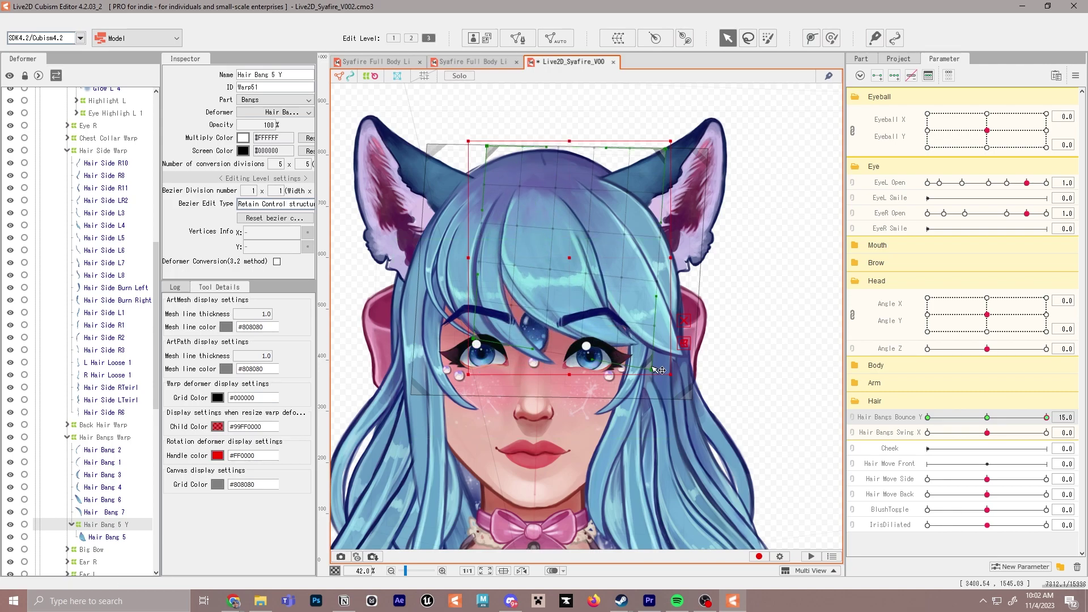
pyautogui.moveTo(652, 370); pyautogui.dragTo(670, 343)
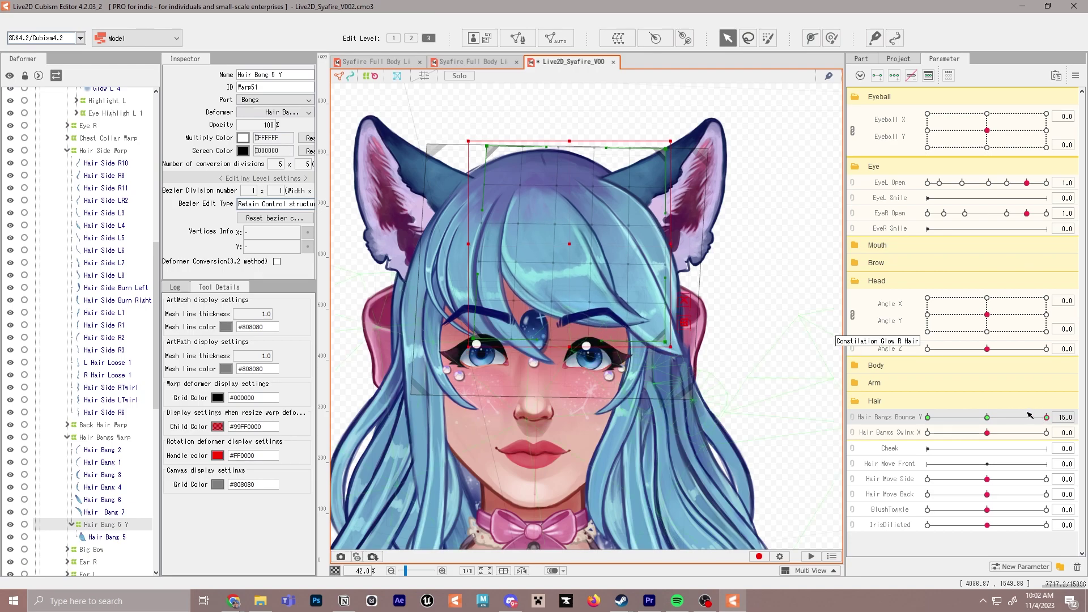
# - With Hair Bangs Bounce Y at -15, stretch the lower edge of Hair Bang 5 Y downward, then return the parameter to 0
pyautogui.moveTo(1030, 417); pyautogui.dragTo(944, 414)
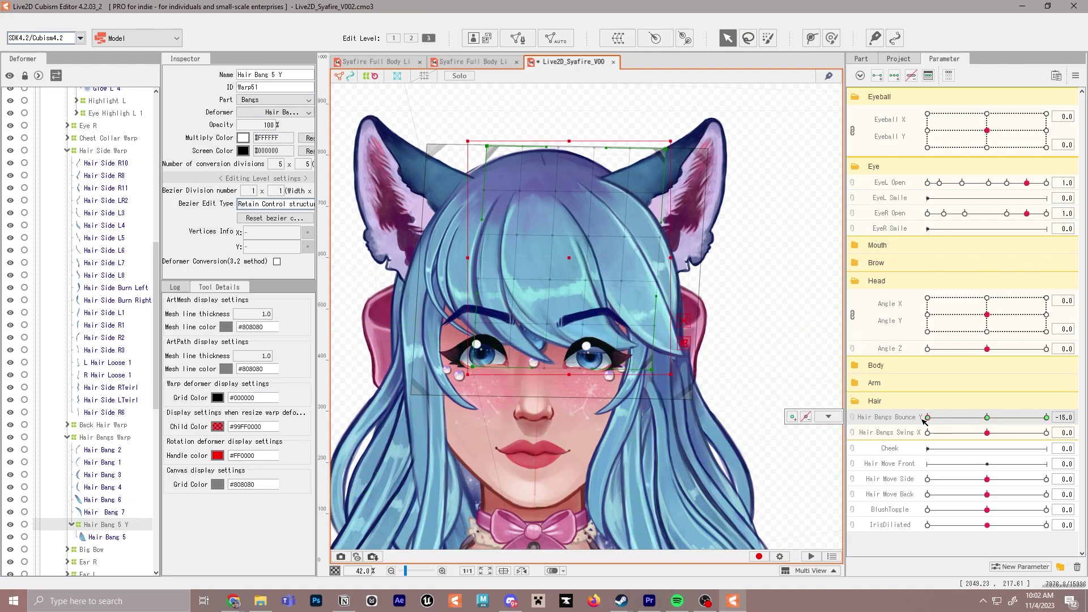
pyautogui.moveTo(671, 374); pyautogui.dragTo(656, 391)
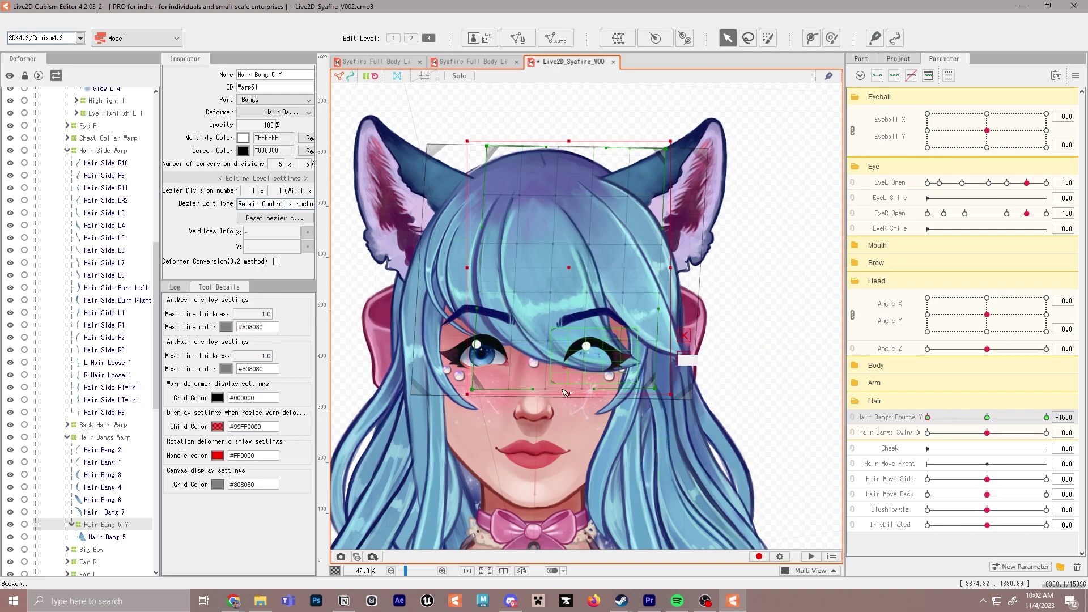
pyautogui.click(1017, 417)
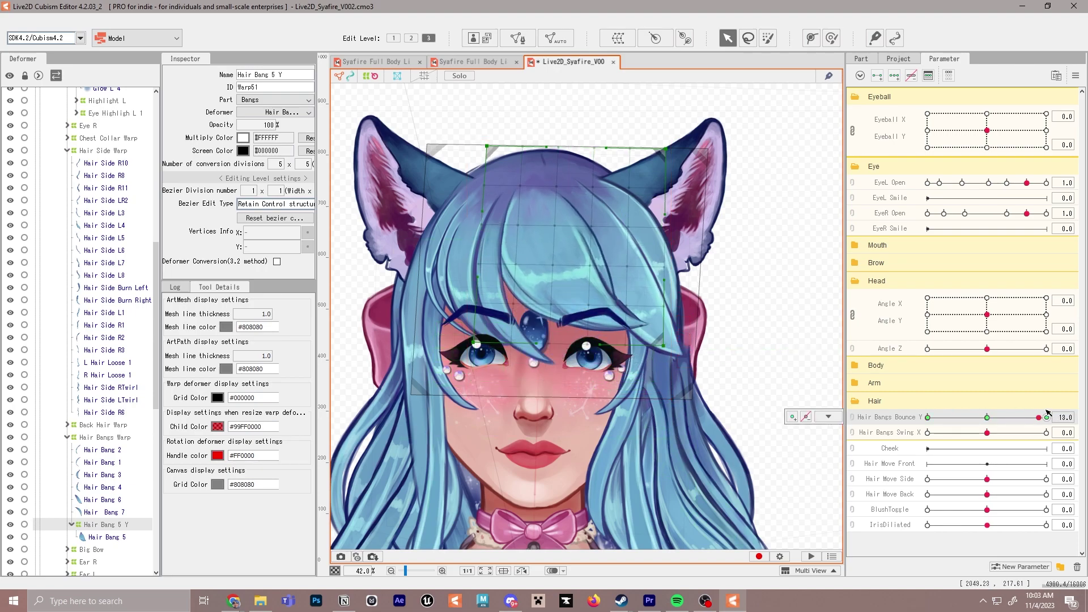
pyautogui.click(987, 417)
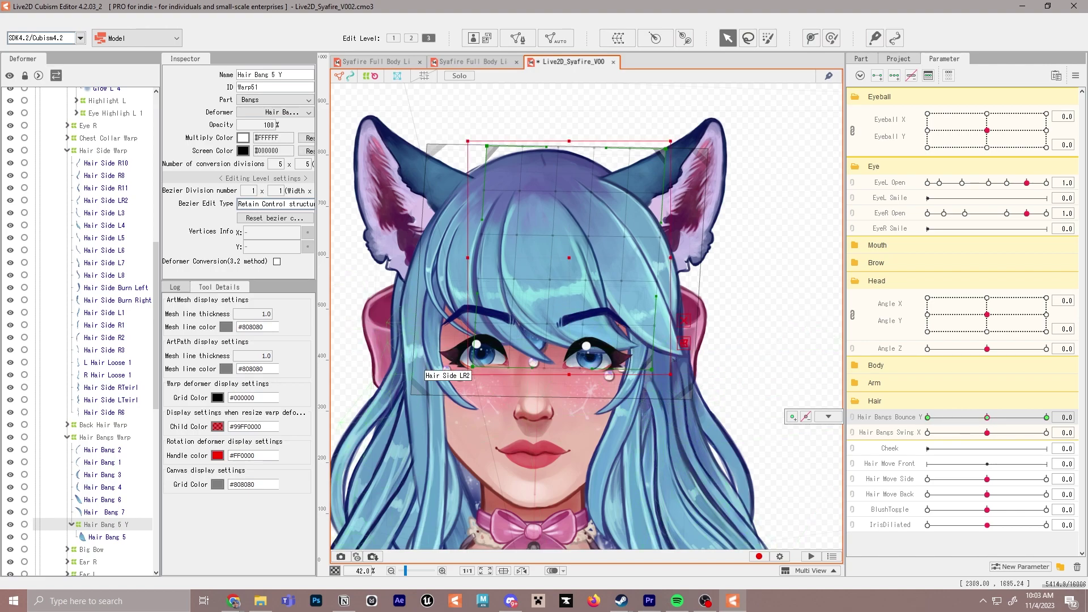
# - Create a warp deformer named Hair Bang 6 Y as parent of Hair Bang 6 and key it on Hair Bangs Bounce Y
pyautogui.click(102, 499)
pyautogui.click(617, 38)
pyautogui.click(542, 255)
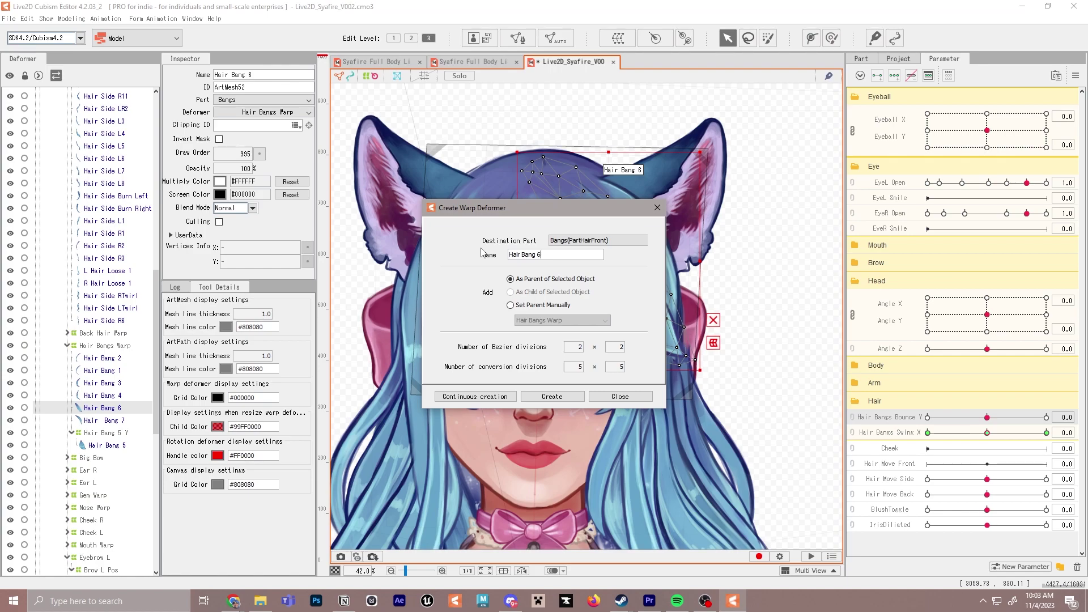
pyautogui.write('Y')
pyautogui.click(554, 396)
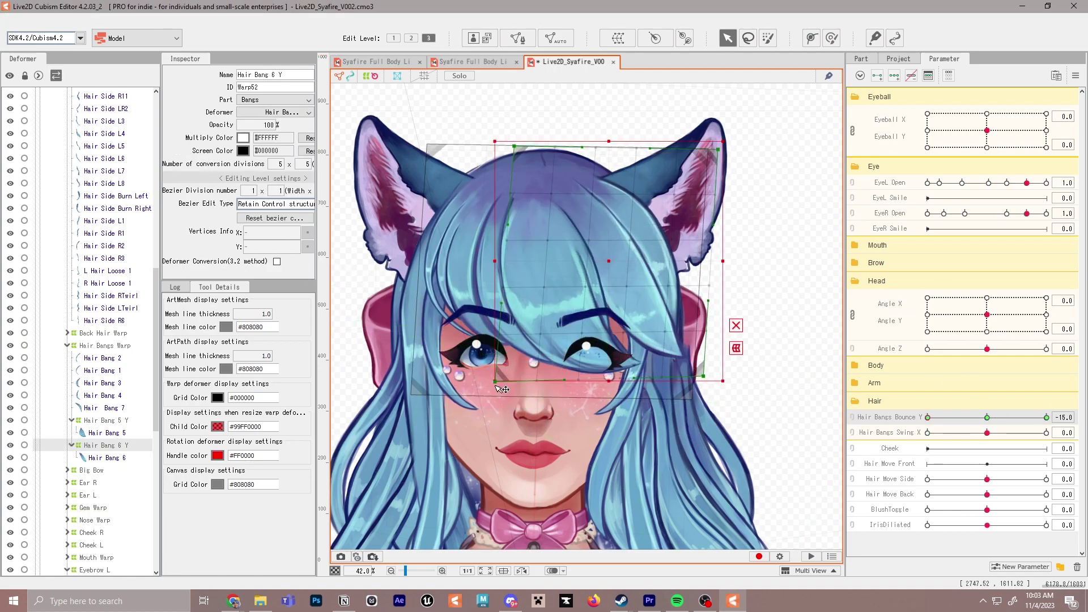
# - Create a warp deformer named Hair Bang 7 Y as parent of Hair Bang 7, key it on Hair Bangs Bounce Y and set that to -15
pyautogui.click(637, 274)
pyautogui.click(617, 38)
pyautogui.click(541, 254)
pyautogui.write('Y')
pyautogui.click(552, 396)
pyautogui.click(893, 76)
pyautogui.moveTo(987, 417); pyautogui.dragTo(928, 417)
# - Create a warp deformer named Hair Bang 4 Y as parent of Hair Bang 4 and key it on Hair Bangs Bounce Y
pyautogui.click(561, 255)
pyautogui.click(617, 38)
pyautogui.click(541, 254)
pyautogui.write('Y')
pyautogui.click(553, 396)
pyautogui.click(894, 75)
# - Create and key a warp deformer named Hair Bang 3 Y around Hair Bang 3, and reshape its lower corner for the bounce
pyautogui.click(499, 255)
pyautogui.click(617, 38)
pyautogui.click(541, 254)
pyautogui.write('Y')
pyautogui.click(553, 396)
pyautogui.click(894, 75)
pyautogui.moveTo(427, 353); pyautogui.dragTo(444, 369)
pyautogui.moveTo(927, 417); pyautogui.dragTo(987, 417)
# - Create a warp deformer named Hair Bang 2 Y as parent of Hair Bang 2, key it and set Hair Bangs Bounce Y to -15
pyautogui.click(473, 255)
pyautogui.click(617, 38)
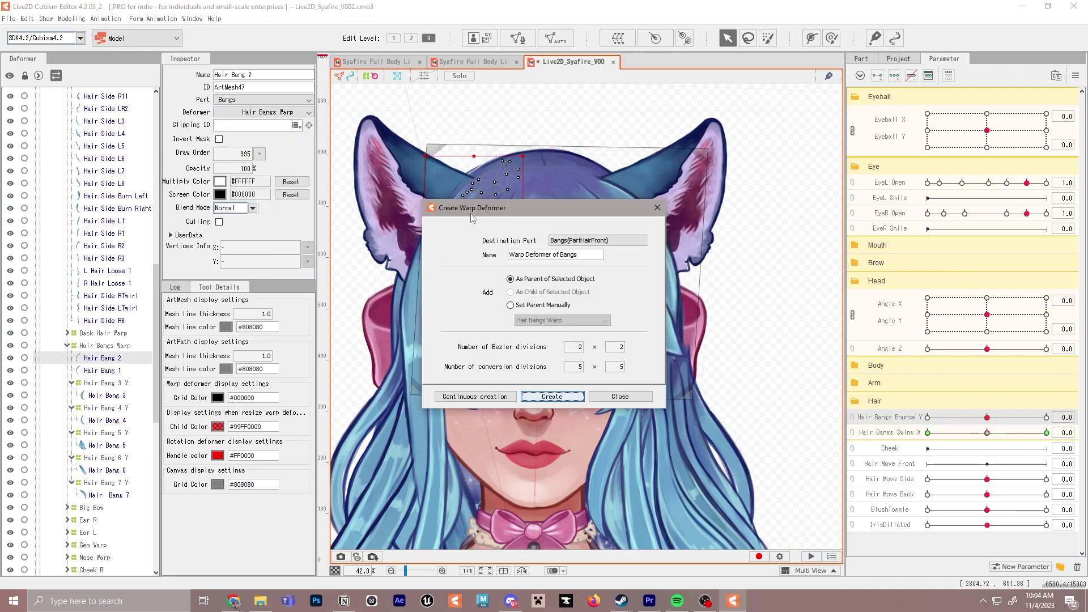
pyautogui.click(541, 253)
pyautogui.write('Y')
pyautogui.click(552, 396)
pyautogui.click(987, 417)
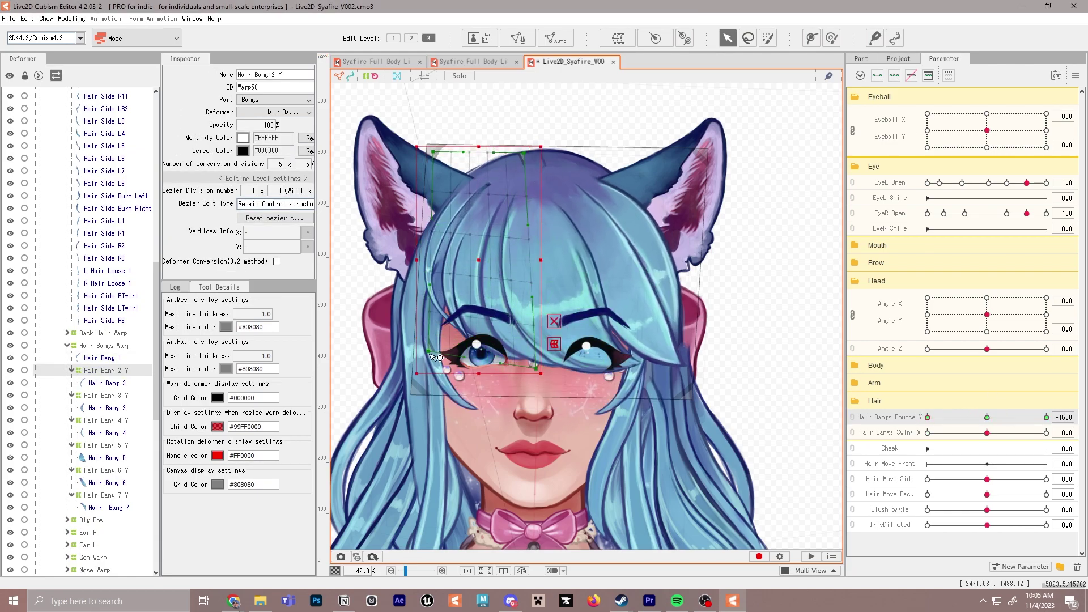
# - Create a warp deformer named Hair Bang 1 Y around Hair Bang 1, raise its lower edge at Hair Bangs Bounce Y 15, then reset to 0
pyautogui.click(434, 333)
pyautogui.click(619, 37)
pyautogui.press('Return')
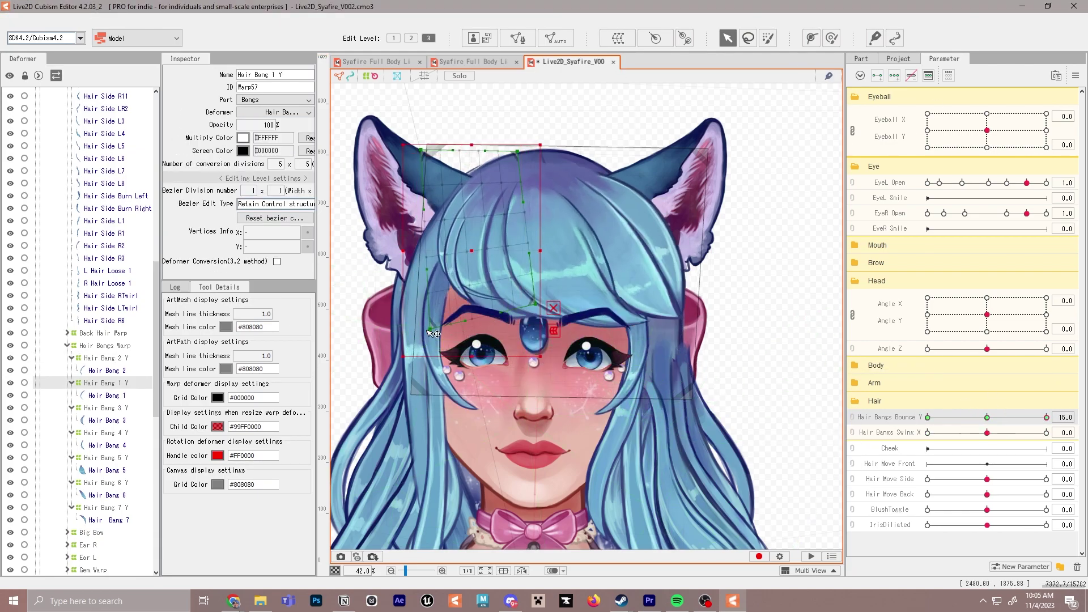
pyautogui.click(988, 417)
# - Create a warp deformer named Hair Side Burn Left Y as parent of Hair Side Burn Left and key it on Hair Bangs Bounce Y
pyautogui.click(652, 339)
pyautogui.click(618, 38)
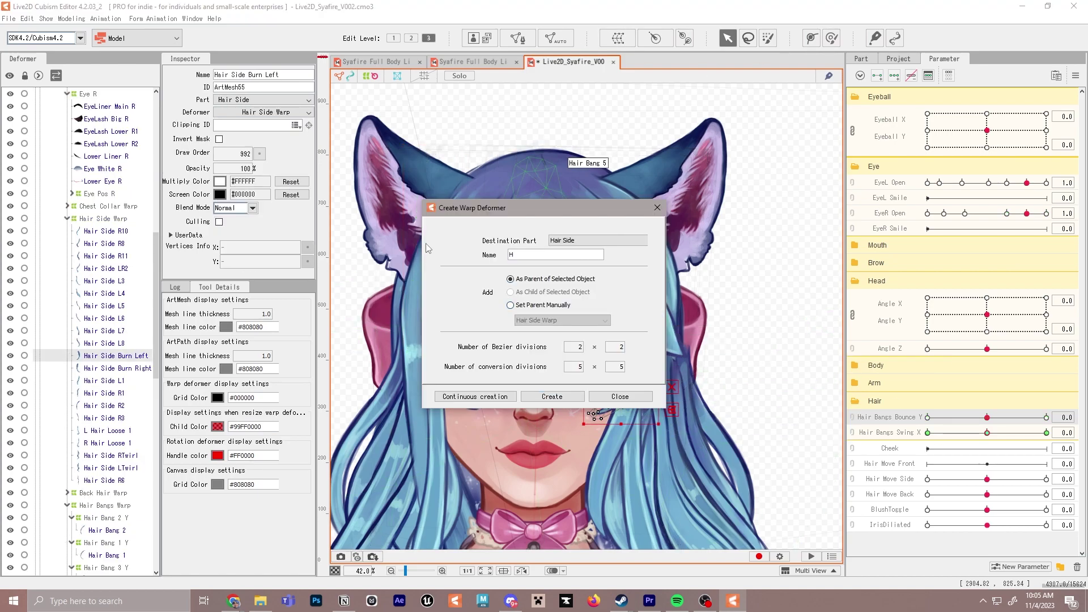
pyautogui.press('Return')
pyautogui.click(987, 417)
# - Create and key a warp deformer named Hair Side Burn Right Y, reshaping its lower edge at Hair Bangs Bounce Y -15 and 15
pyautogui.click(453, 318)
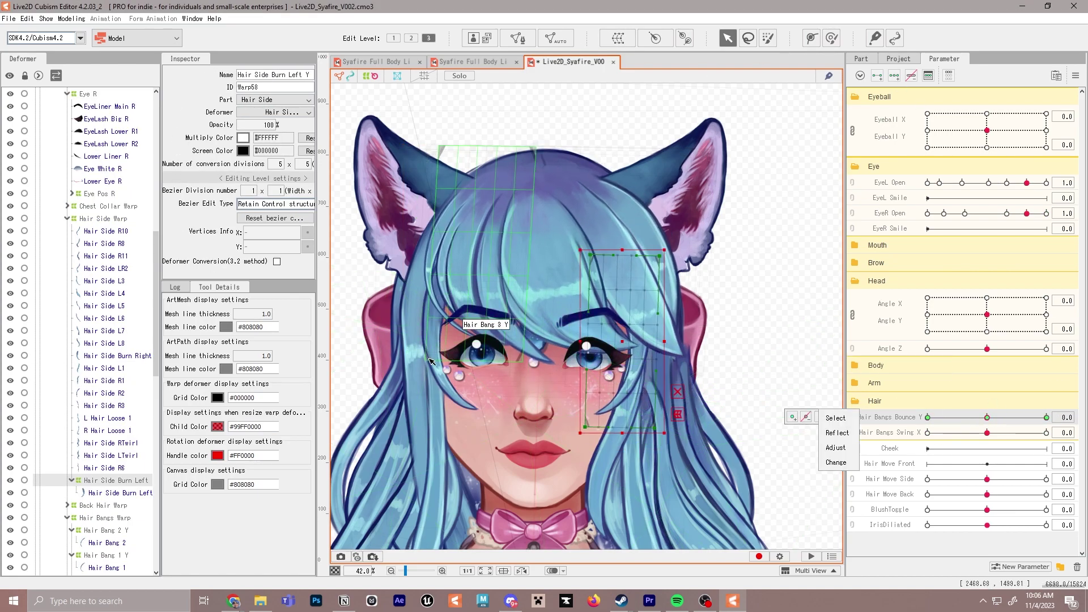
pyautogui.click(618, 38)
pyautogui.press('Return')
pyautogui.click(894, 75)
pyautogui.click(926, 417)
pyautogui.moveTo(451, 424); pyautogui.dragTo(457, 380)
pyautogui.click(1046, 417)
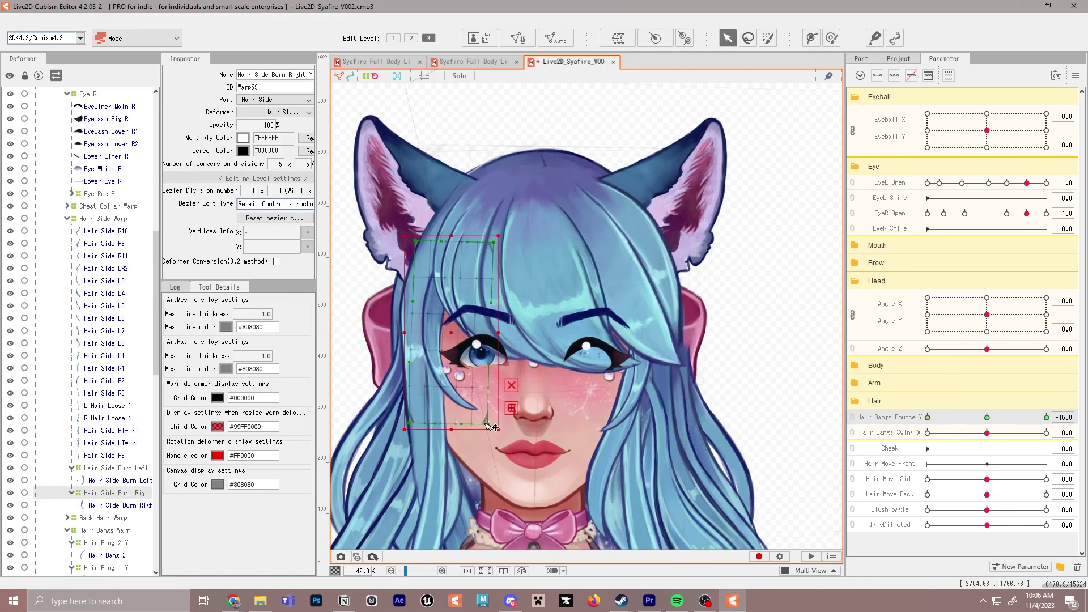
pyautogui.moveTo(451, 424); pyautogui.dragTo(451, 442)
pyautogui.click(987, 417)
pyautogui.click(590, 317)
pyautogui.click(107, 408)
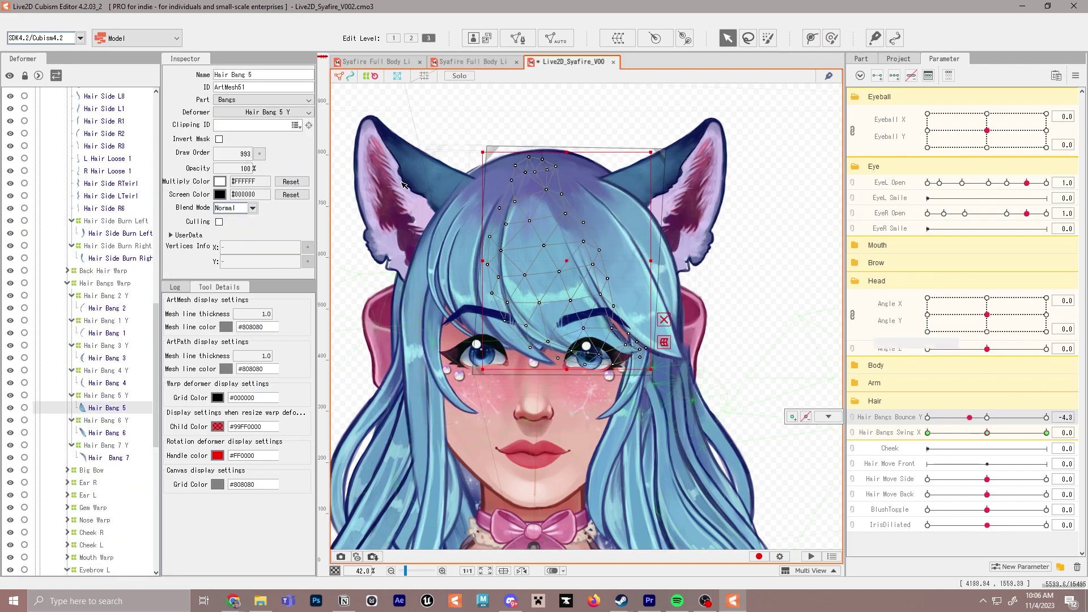
pyautogui.click(535, 330)
pyautogui.press('Return')
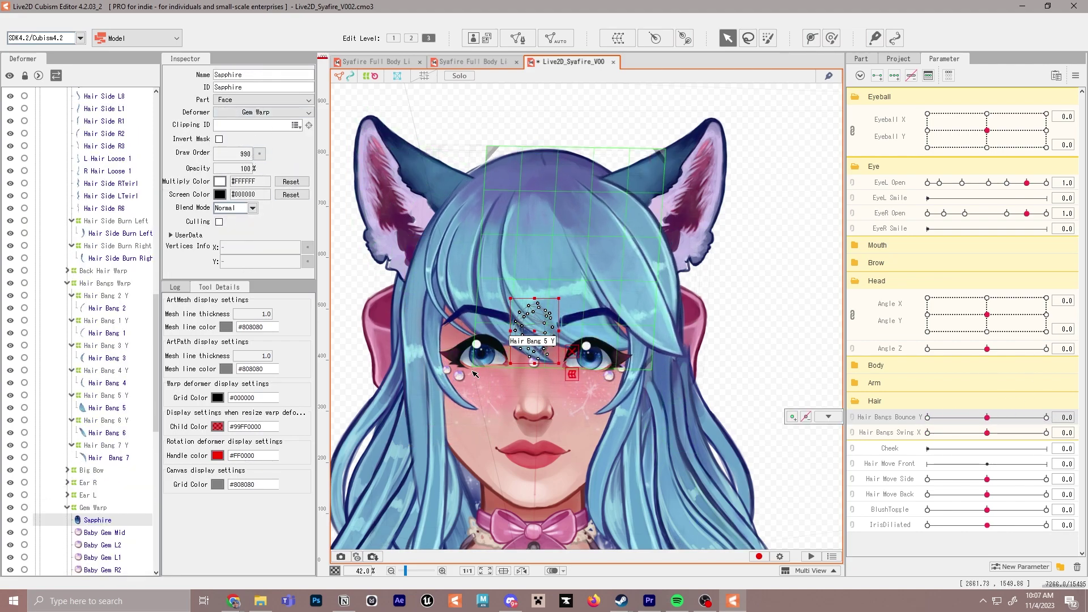
# - Create and key a warp deformer named Hair Side R1 Y, lower its bottom edge at Hair Bangs Bounce Y 15, and reset to 0
pyautogui.click(463, 240)
pyautogui.click(619, 38)
pyautogui.press('Return')
pyautogui.click(894, 75)
pyautogui.click(1046, 417)
pyautogui.scroll(-2, 587, 156)
pyautogui.moveTo(449, 394); pyautogui.dragTo(444, 435)
pyautogui.moveTo(1046, 417); pyautogui.dragTo(987, 432)
# - Create a warp deformer named Hair Side L1 Y around Hair Side L1 and key it on Hair Bangs Bounce Y
pyautogui.click(628, 302)
pyautogui.click(894, 76)
pyautogui.scroll(3, 632, 346)
pyautogui.click(889, 417)
pyautogui.click(618, 38)
pyautogui.write('Hair Side L1 Y')
pyautogui.press('Return')
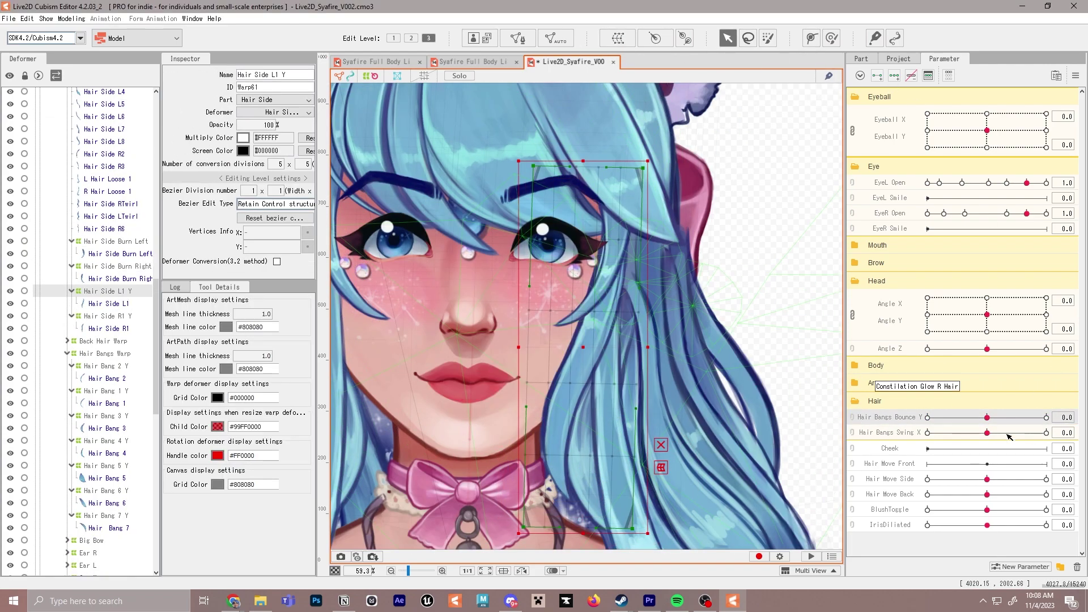
pyautogui.scroll(-4, 623, 340)
pyautogui.scroll(2, 567, 431)
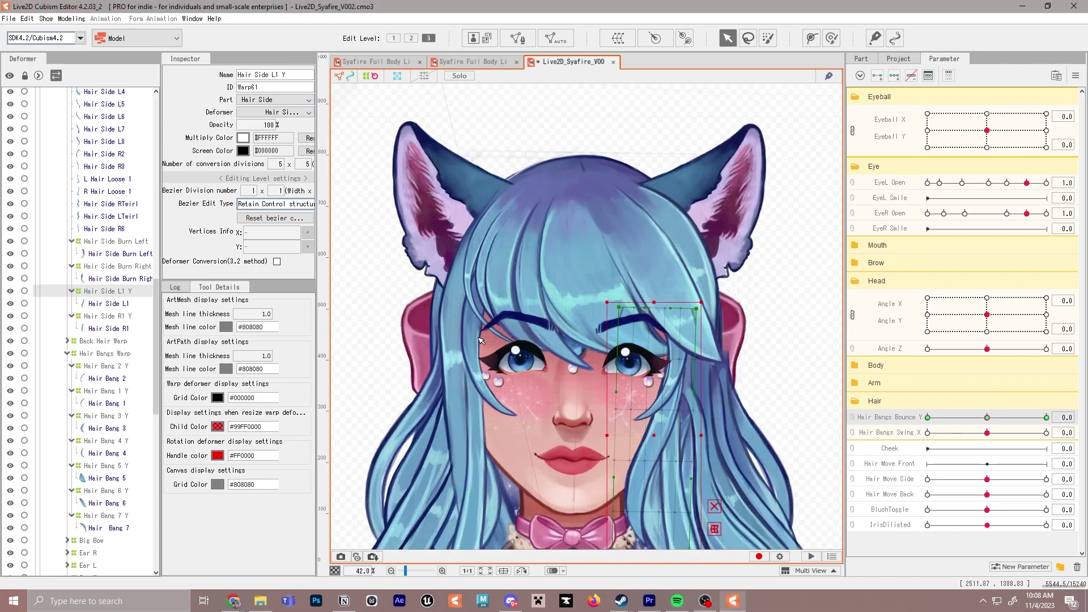
# - Combine the Hair Bangs Bounce Y and Hair Bangs Swing X parameters into one linked two-axis control
pyautogui.click(852, 421)
pyautogui.moveTo(985, 435)
pyautogui.mouseDown()
pyautogui.moveTo(1006, 452)
pyautogui.moveTo(957, 429)
pyautogui.moveTo(986, 435)
pyautogui.mouseUp()
pyautogui.click(853, 434)
pyautogui.click(853, 419)
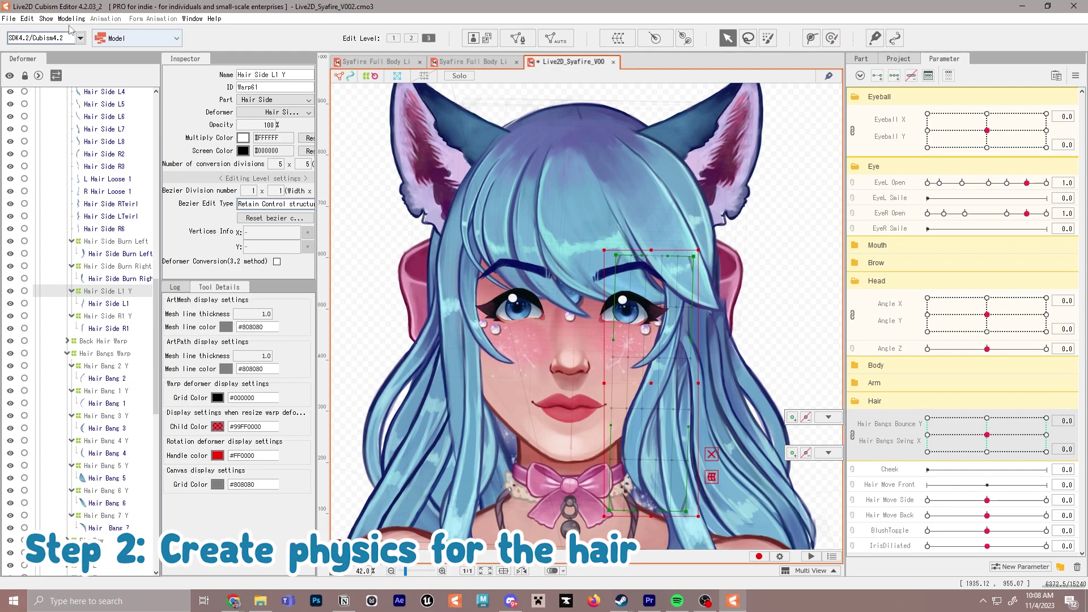
# - Open the physics settings and add a group named Hair Bangs with the Head Input preset and the Hair (Long) physics model preset
pyautogui.click(71, 18)
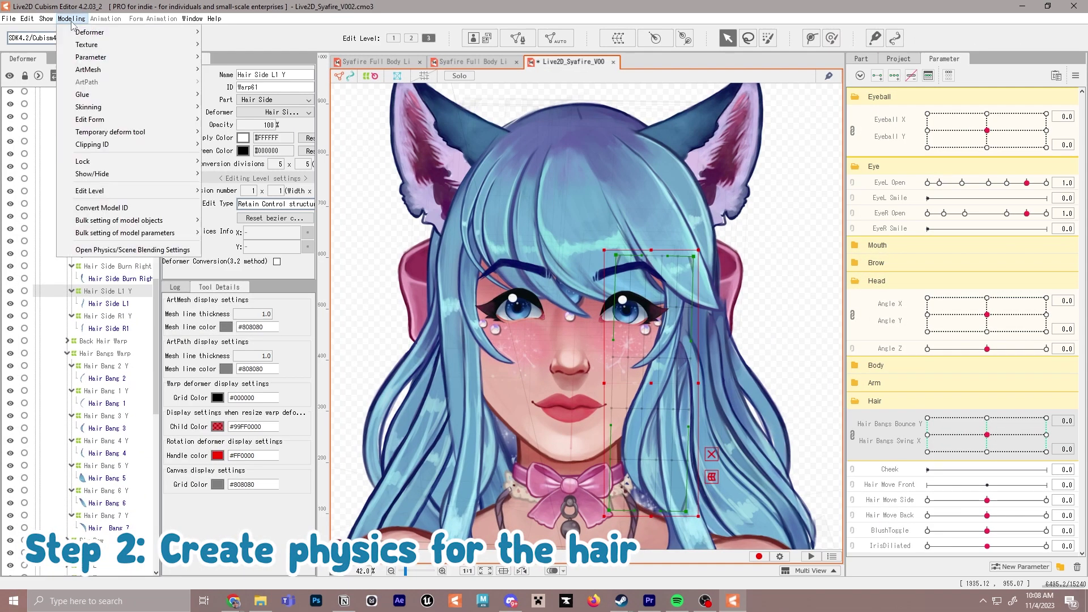
pyautogui.click(132, 250)
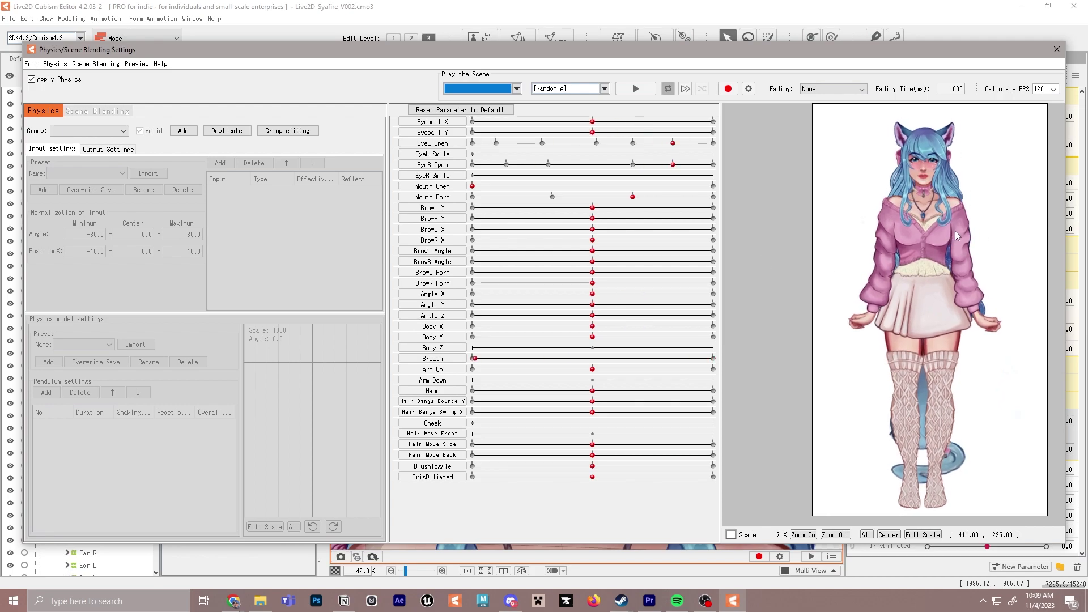
pyautogui.scroll(2, 955, 227)
pyautogui.scroll(3, 875, 174)
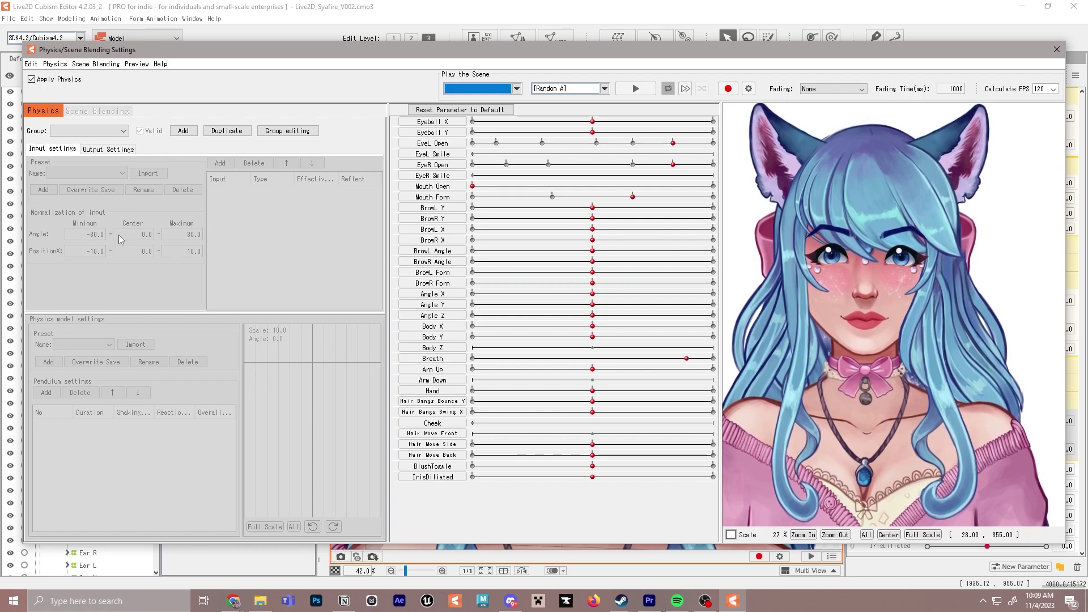
pyautogui.click(183, 130)
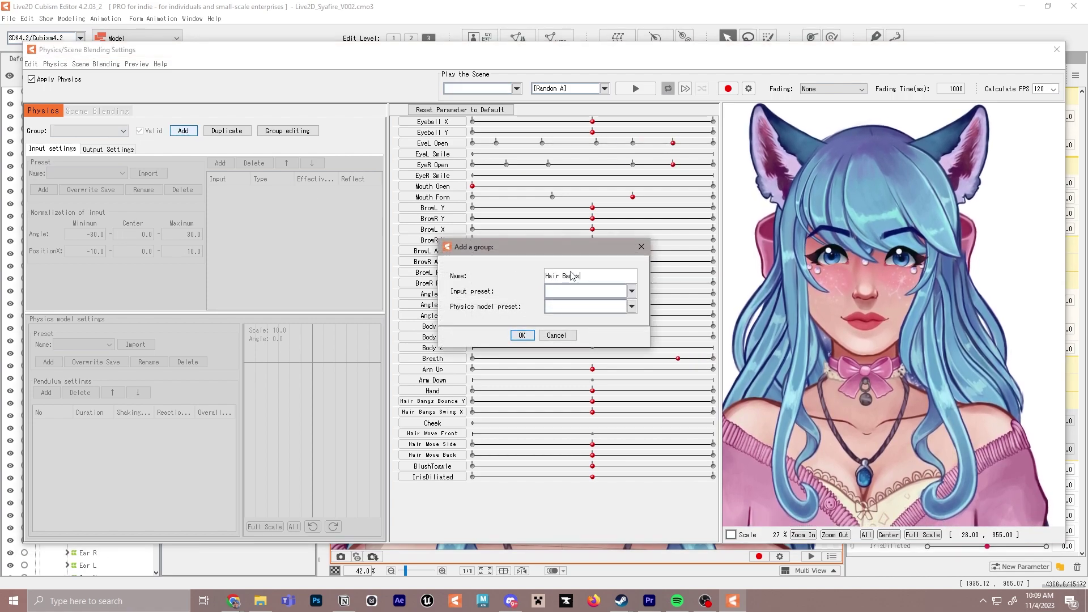
pyautogui.click(574, 290)
pyautogui.click(571, 313)
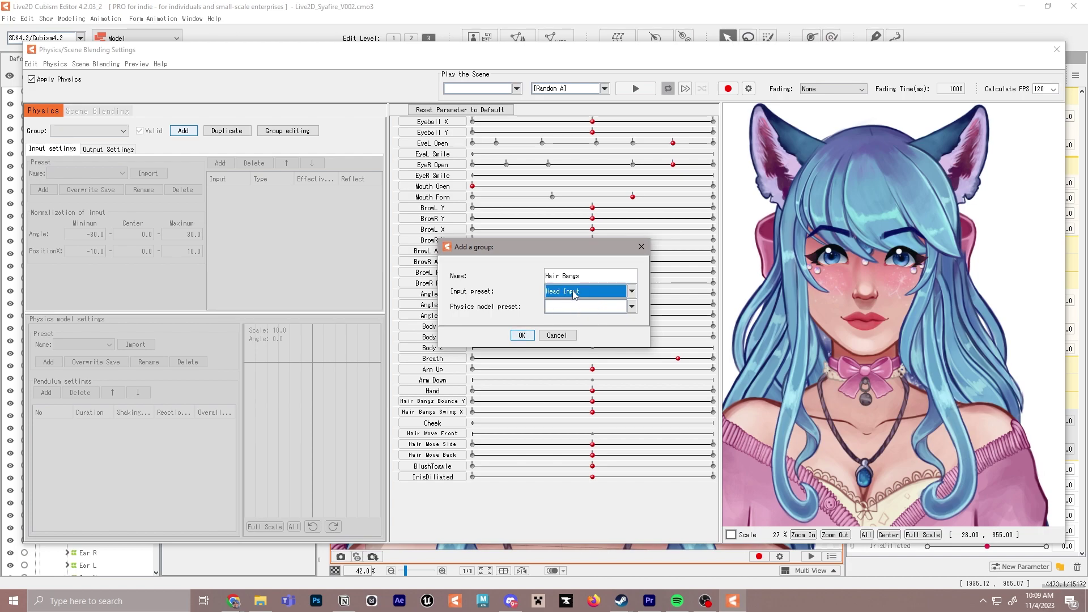
pyautogui.click(592, 278)
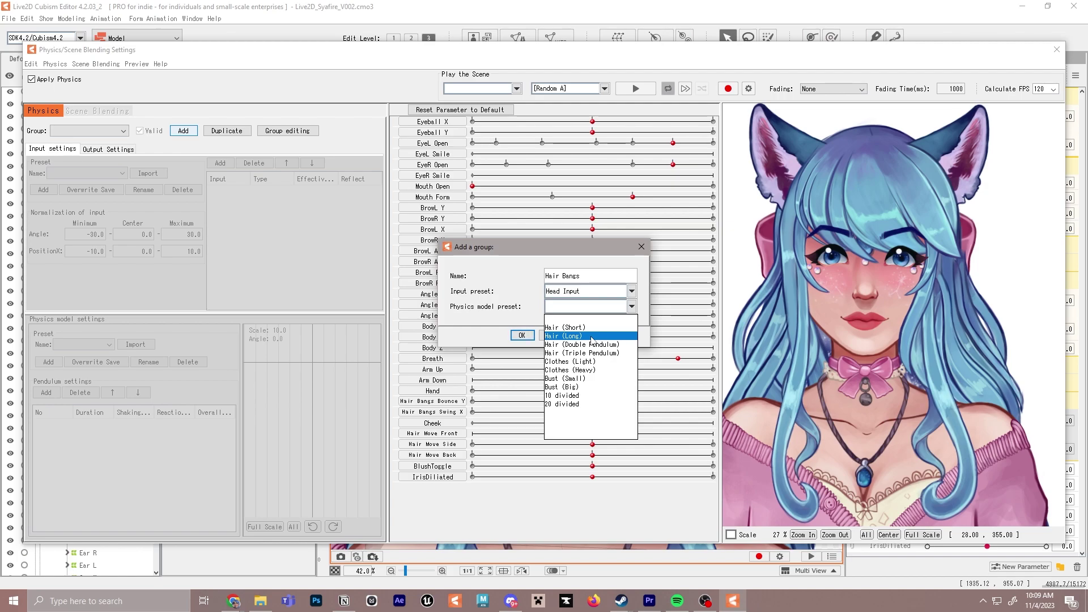
pyautogui.click(521, 335)
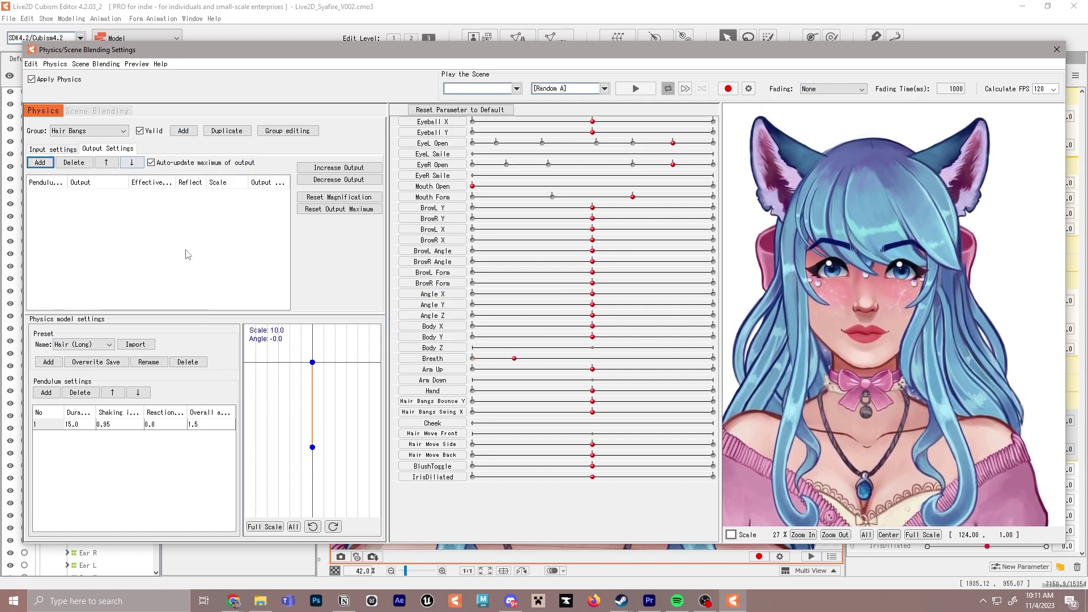
# - Add Hair Bangs Bounce Y and Hair Bangs Swing X as output parameters of the Hair Bangs physics group
pyautogui.click(40, 162)
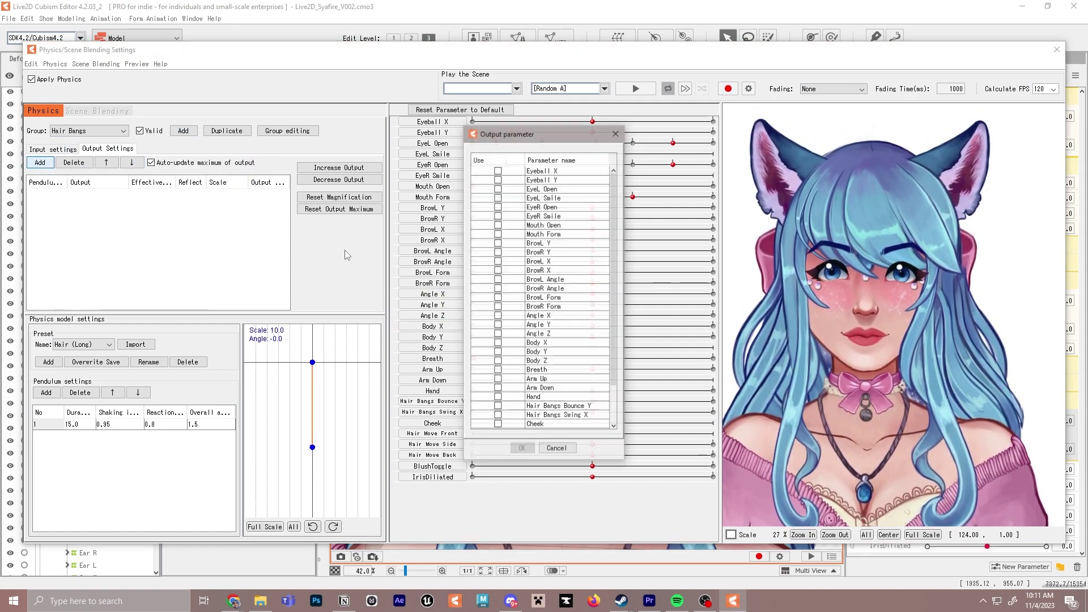
pyautogui.click(497, 406)
pyautogui.click(498, 414)
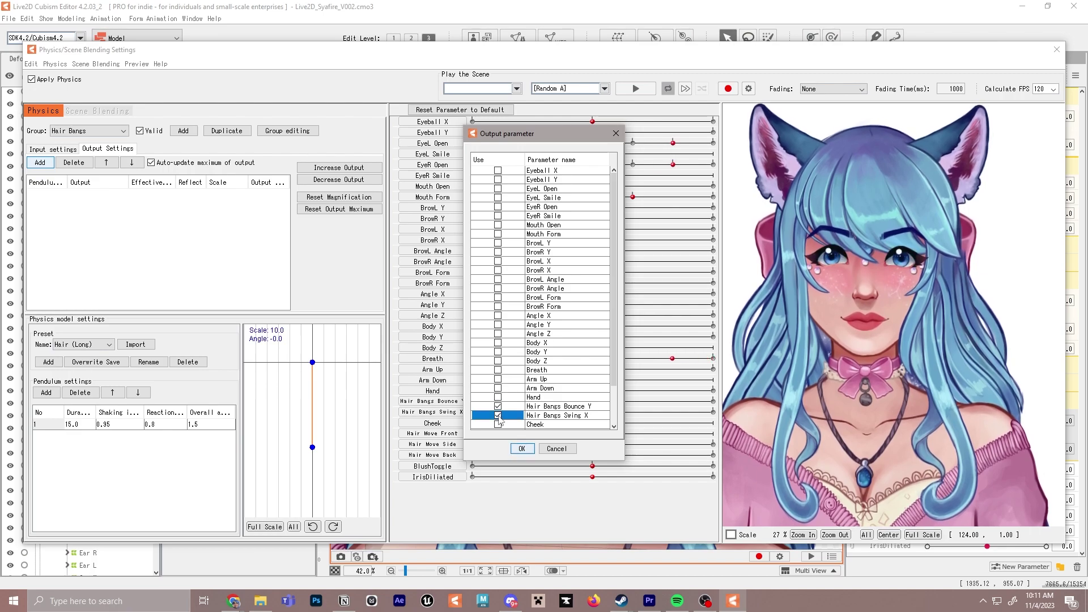
pyautogui.click(526, 449)
# - Set the output scale of both Hair Bangs parameters to 15
pyautogui.click(219, 195)
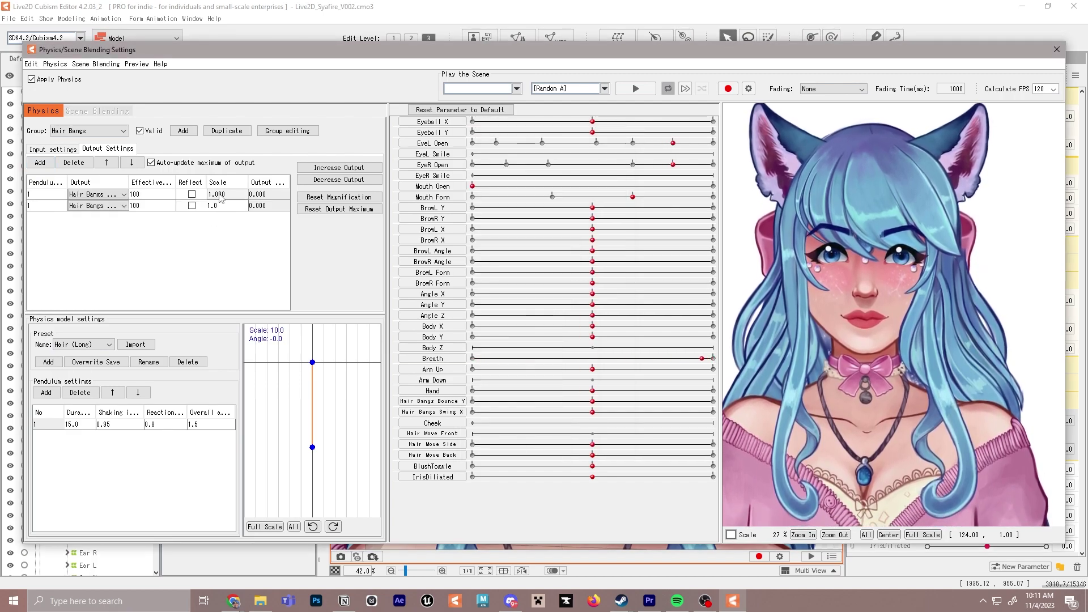
pyautogui.write('15')
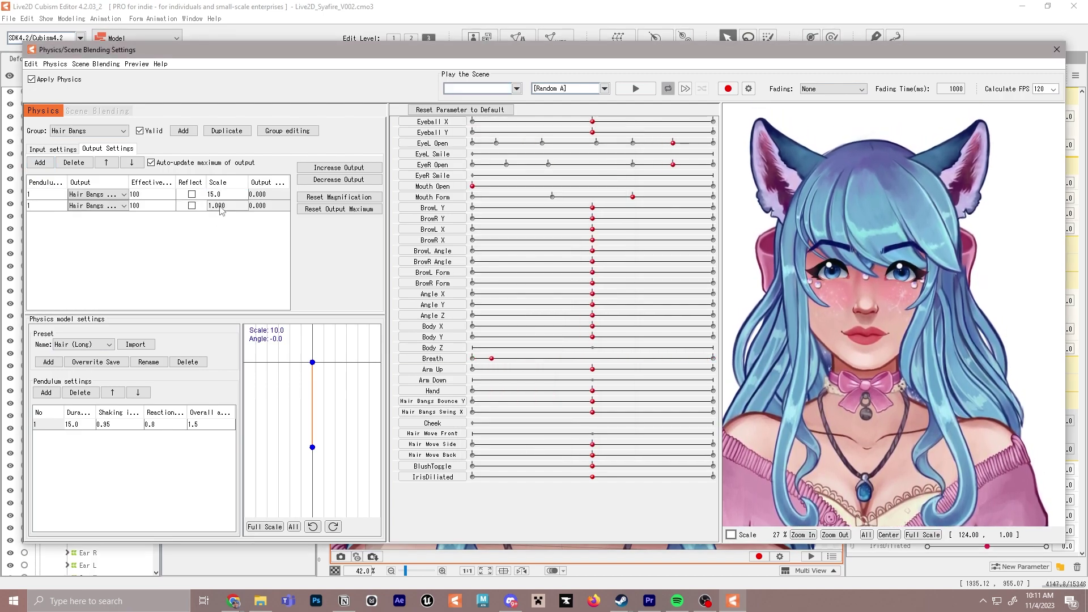
pyautogui.click(220, 207)
pyautogui.write('15')
pyautogui.press('Return')
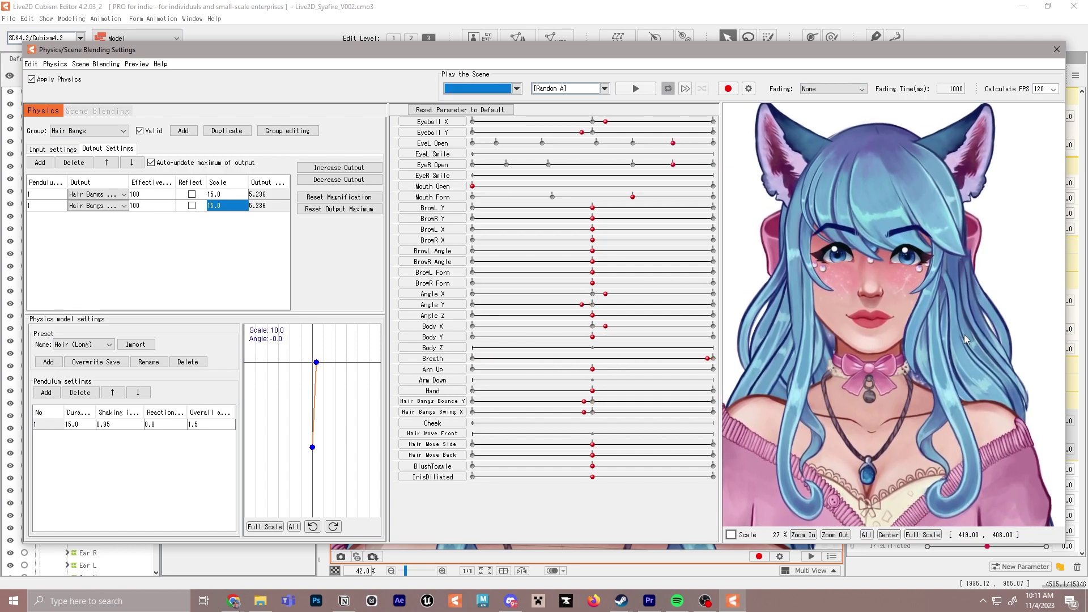
# - Preview the bang physics by moving the model's head around, and examine the group's input settings
pyautogui.moveTo(964, 334); pyautogui.dragTo(880, 537)
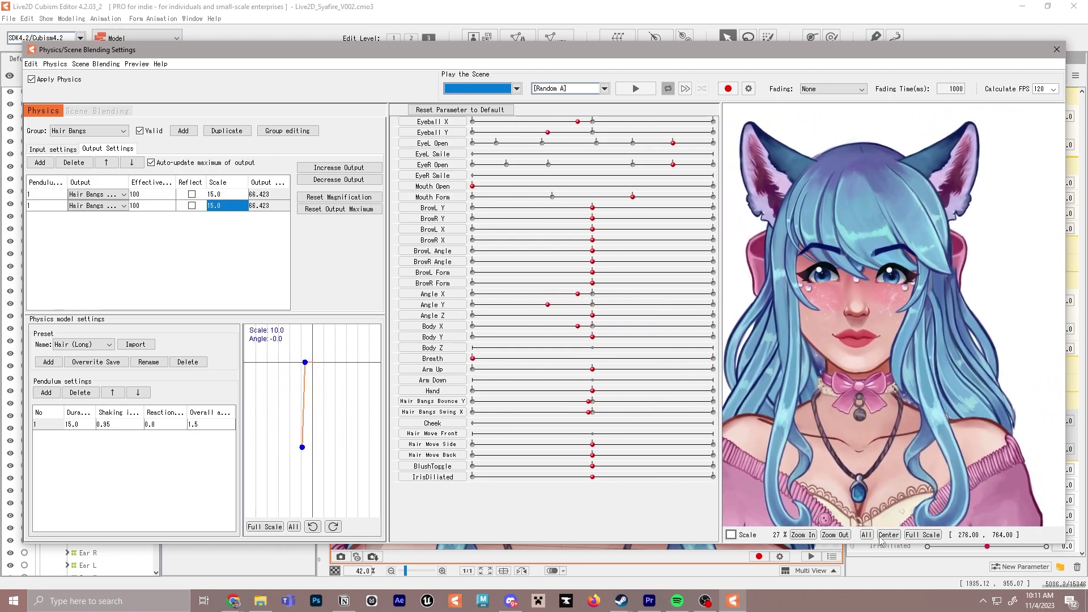
pyautogui.click(53, 148)
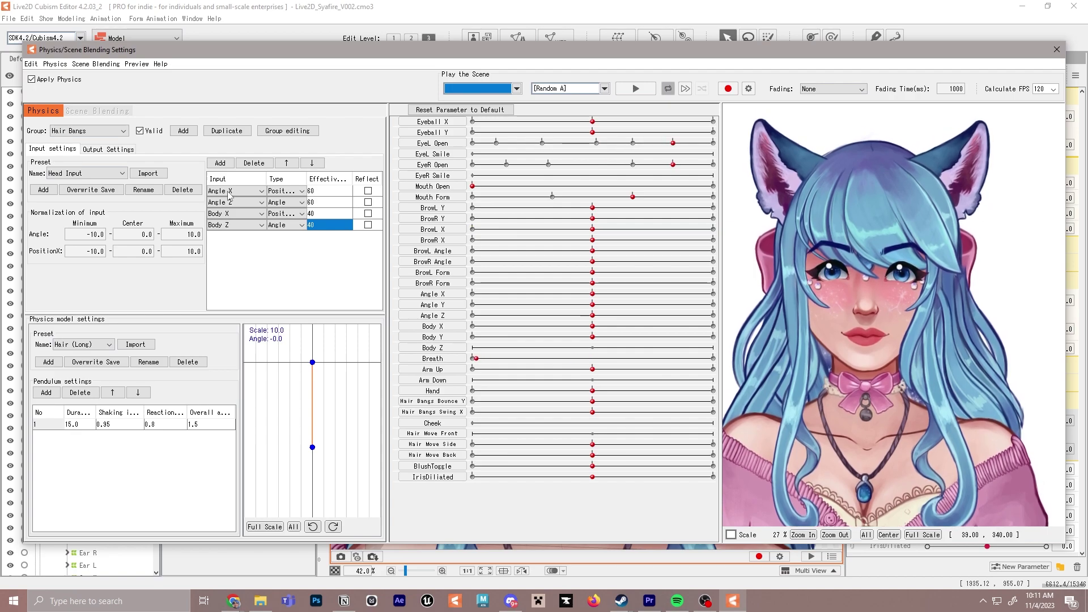
pyautogui.moveTo(878, 281); pyautogui.dragTo(906, 281)
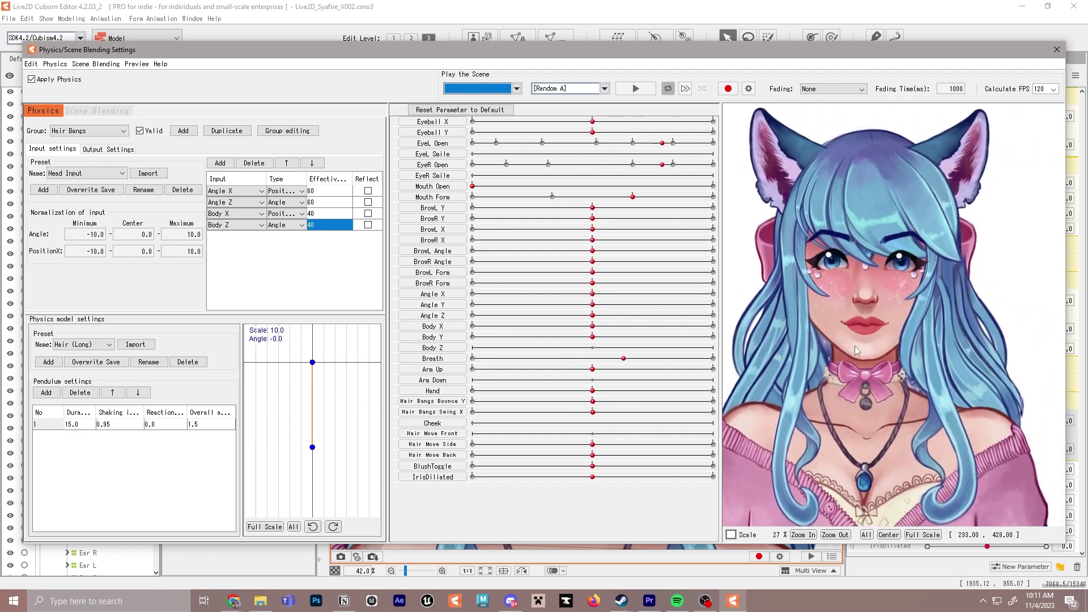
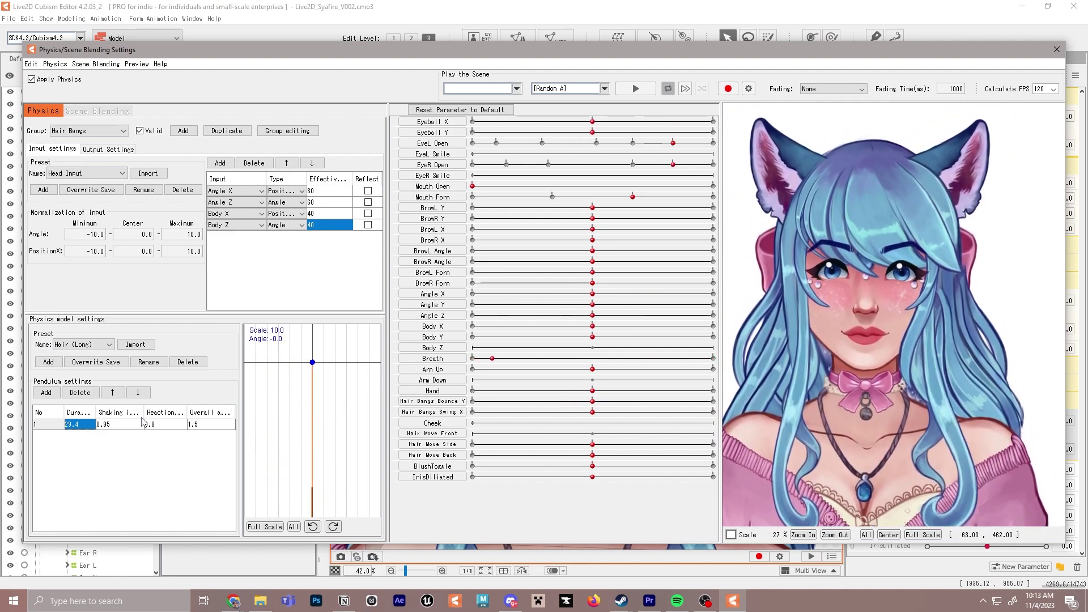
# - Set the pendulum's duration to 5 and preview the hair movement on the model
pyautogui.click(80, 424)
pyautogui.write('4')
pyautogui.press('BackSpace')
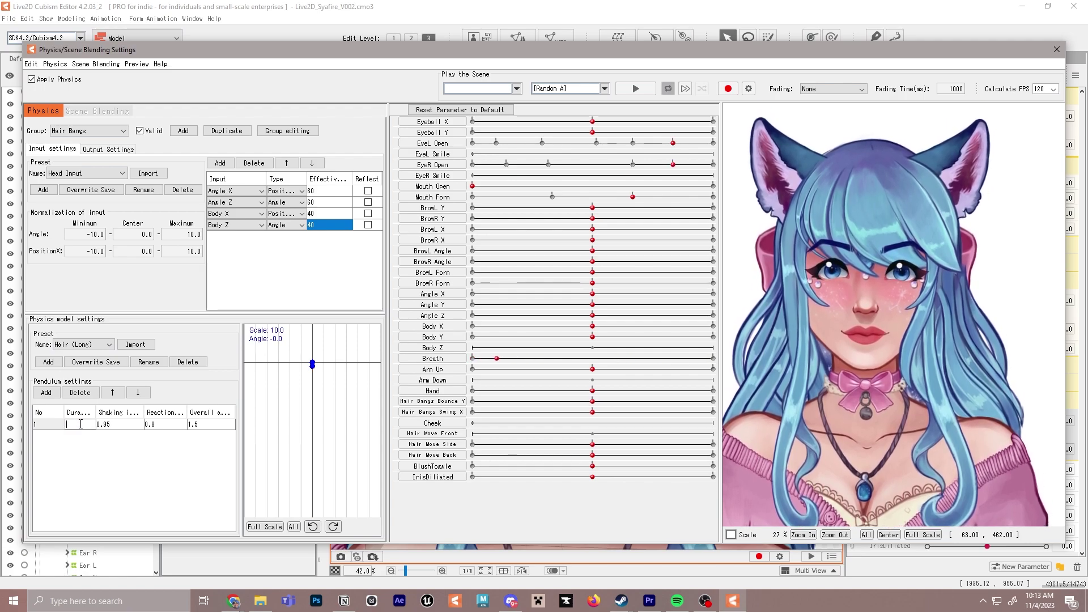
pyautogui.write('5')
pyautogui.press('Return')
pyautogui.moveTo(901, 330)
pyautogui.mouseDown()
pyautogui.moveTo(1016, 326)
pyautogui.moveTo(892, 322)
pyautogui.mouseUp()
# - Set the pendulum's duration to 10
pyautogui.click(80, 424)
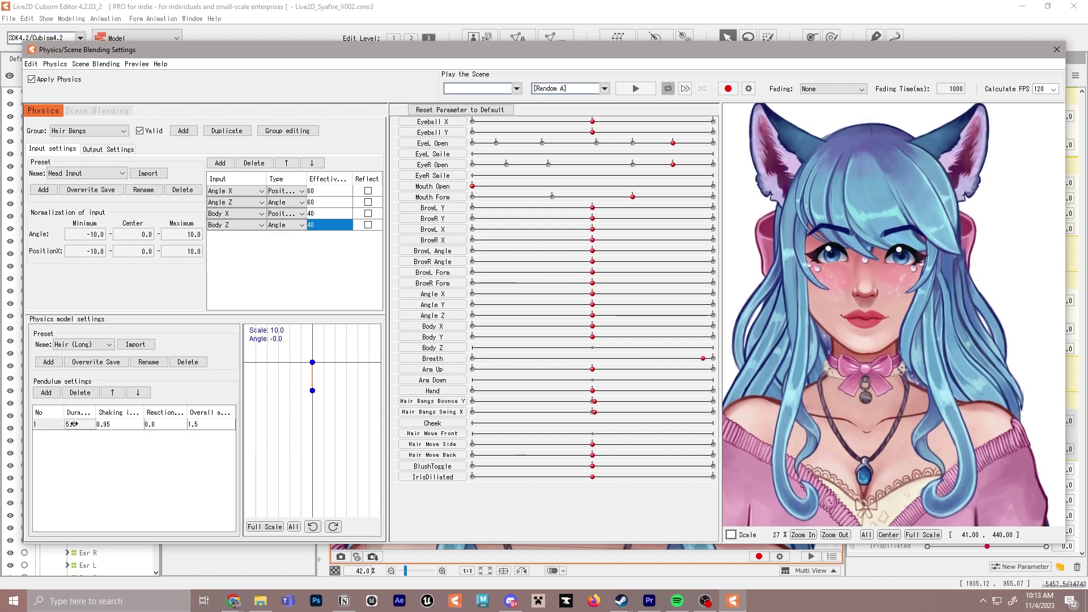
pyautogui.write('10')
pyautogui.press('Return')
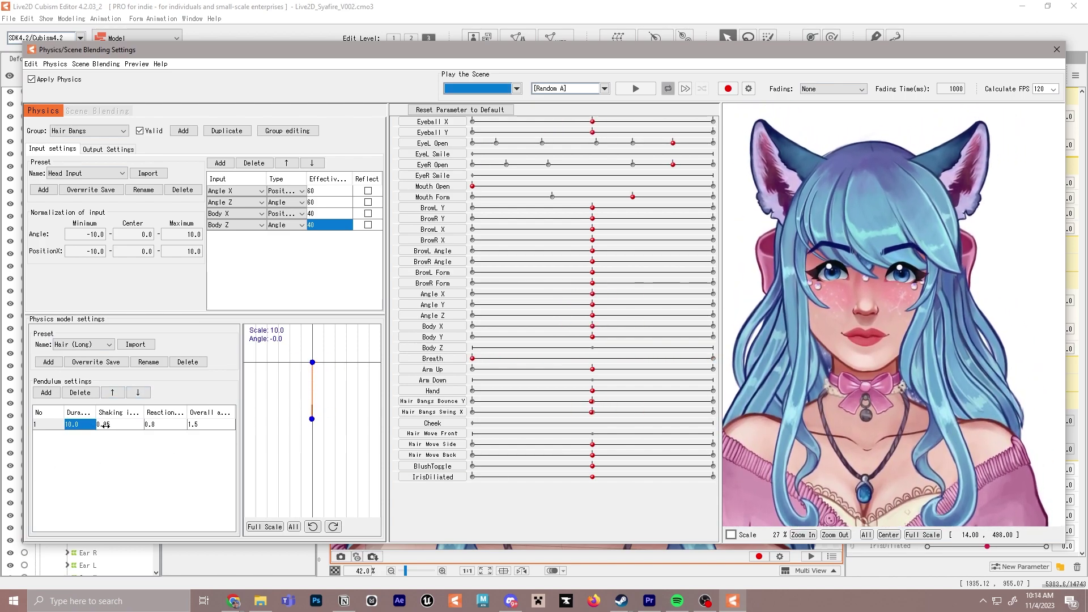
# - Set the pendulum's duration to 15
pyautogui.click(85, 424)
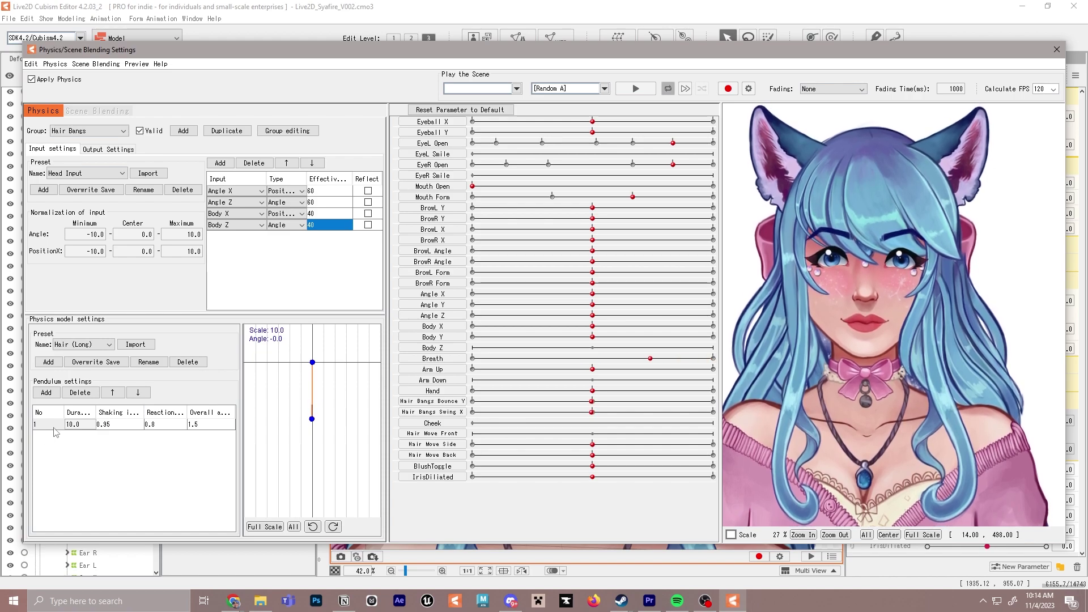
pyautogui.click(74, 425)
pyautogui.write('15')
pyautogui.press('Return')
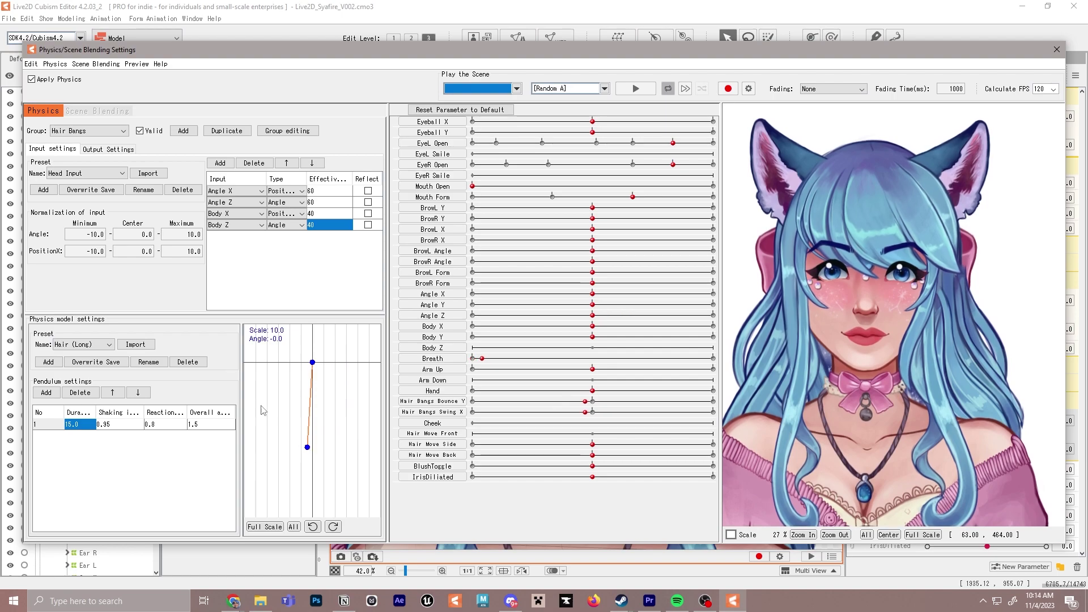
# - Set the pendulum's shaking influence to 1 and preview the hair movement by moving the head side to side
pyautogui.click(118, 424)
pyautogui.write('1')
pyautogui.press('Return')
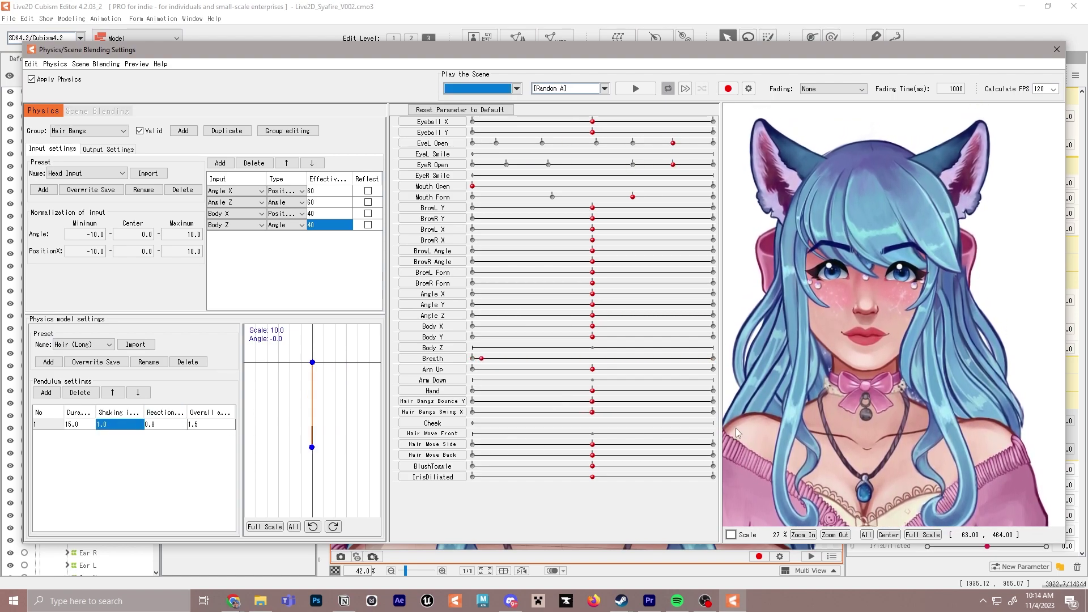
pyautogui.moveTo(828, 403); pyautogui.dragTo(1010, 398)
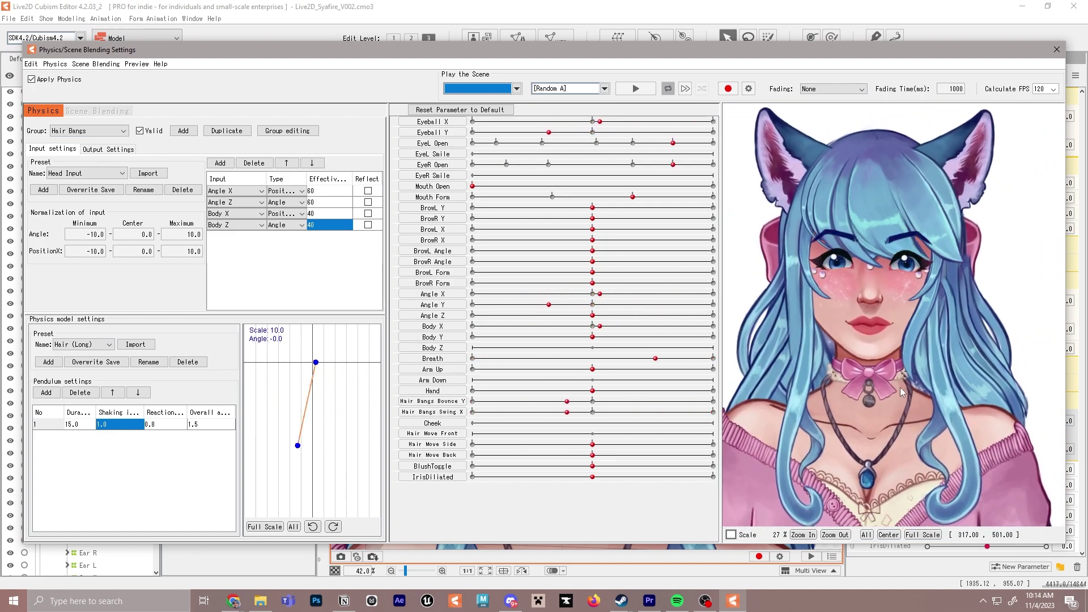
# - Set the pendulum's shaking influence to 0.5
pyautogui.click(109, 425)
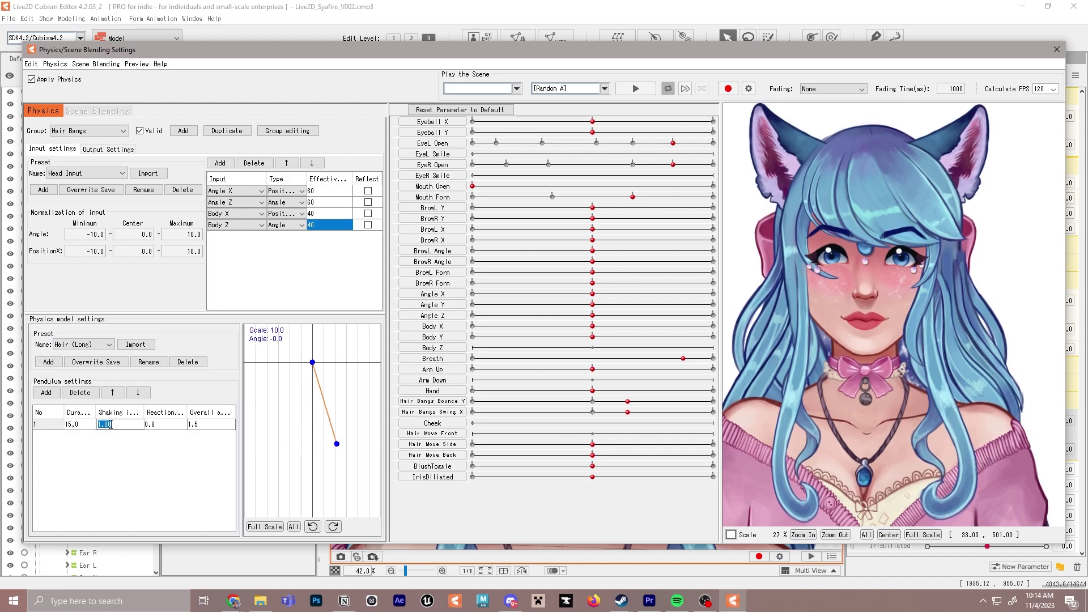
pyautogui.write('0.5')
pyautogui.press('Return')
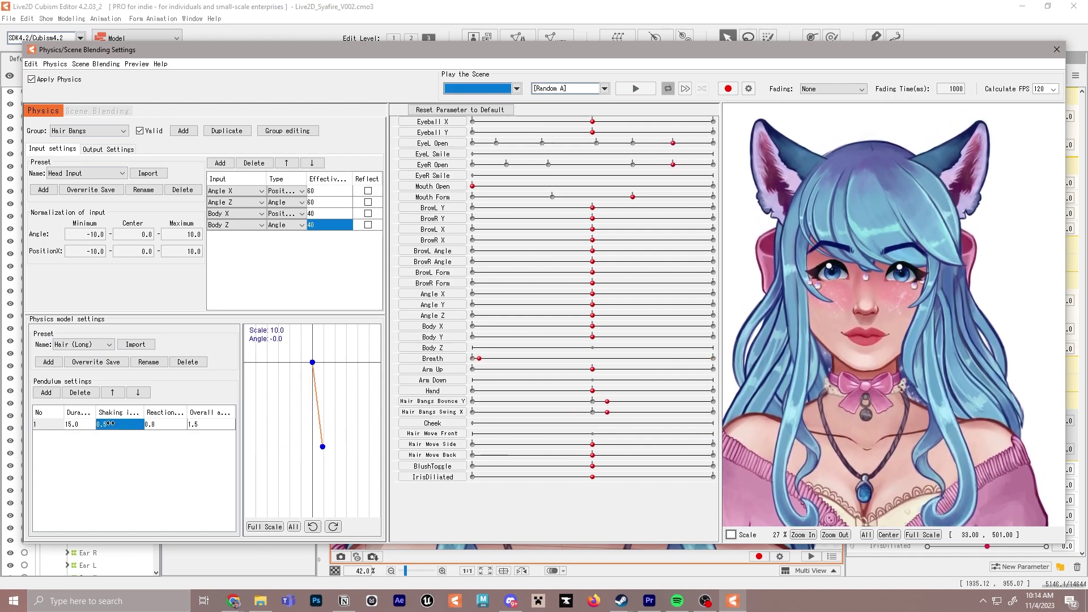
# - Set the pendulum's shaking influence to 0.95
pyautogui.click(113, 423)
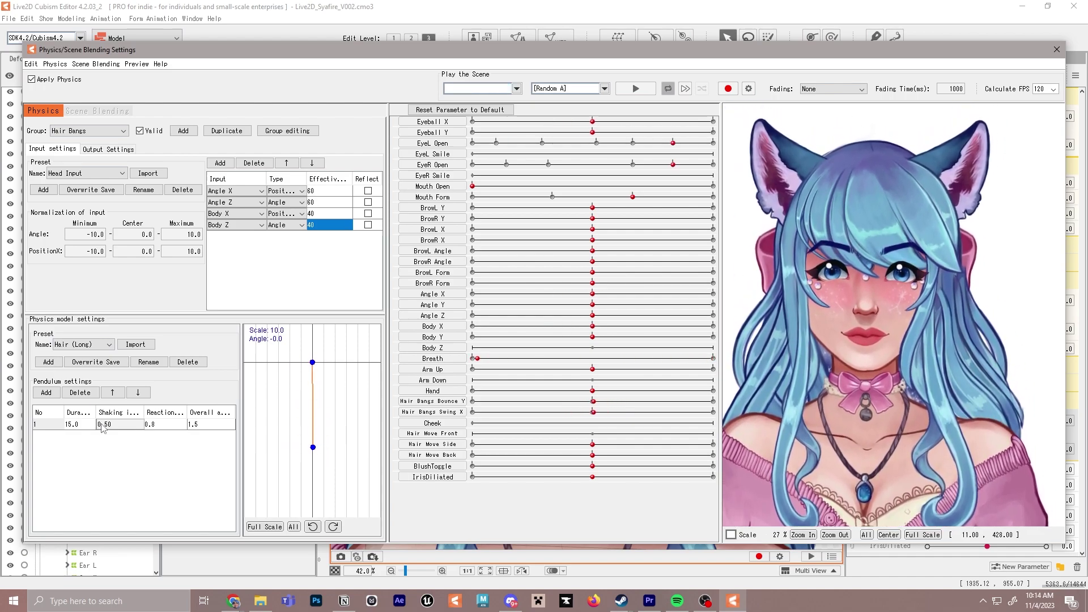
pyautogui.doubleClick(112, 422)
pyautogui.write('0.95')
pyautogui.press('Return')
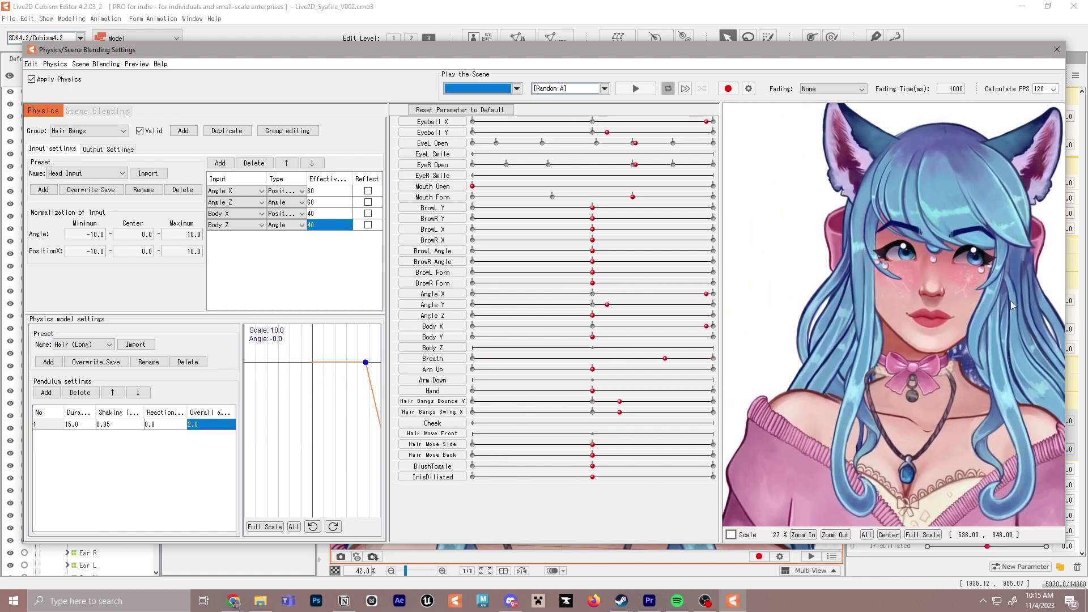
# - Set the pendulum's overall acceleration to 10
pyautogui.moveTo(205, 429); pyautogui.dragTo(221, 429)
pyautogui.doubleClick(206, 423)
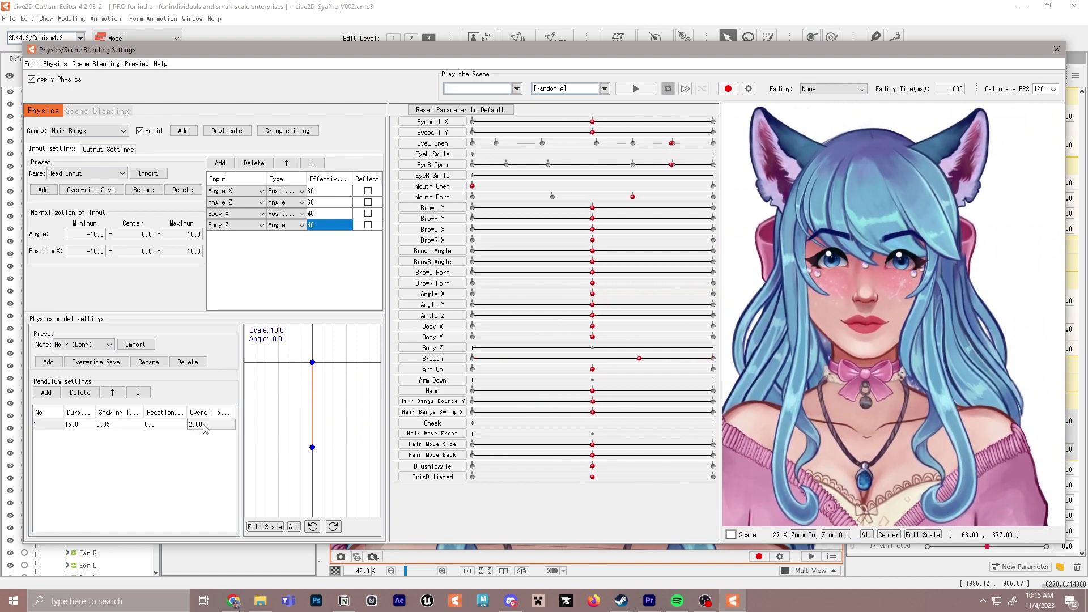
pyautogui.write('10')
pyautogui.press('Return')
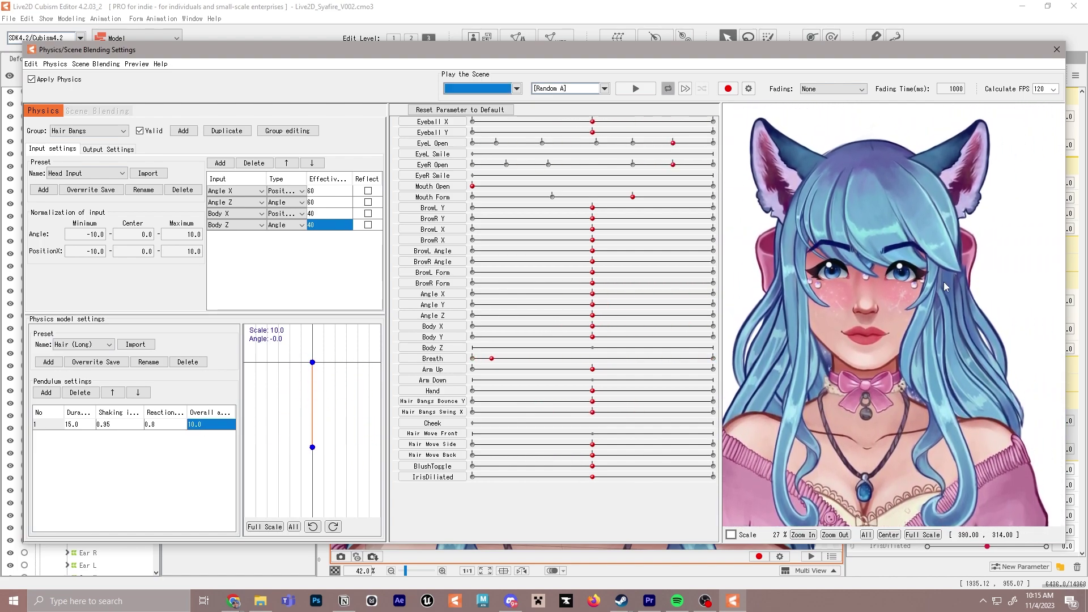
# - Set the pendulum's overall acceleration to 0.2 and preview the hair movement by moving the head
pyautogui.click(205, 424)
pyautogui.write('0.2')
pyautogui.press('Return')
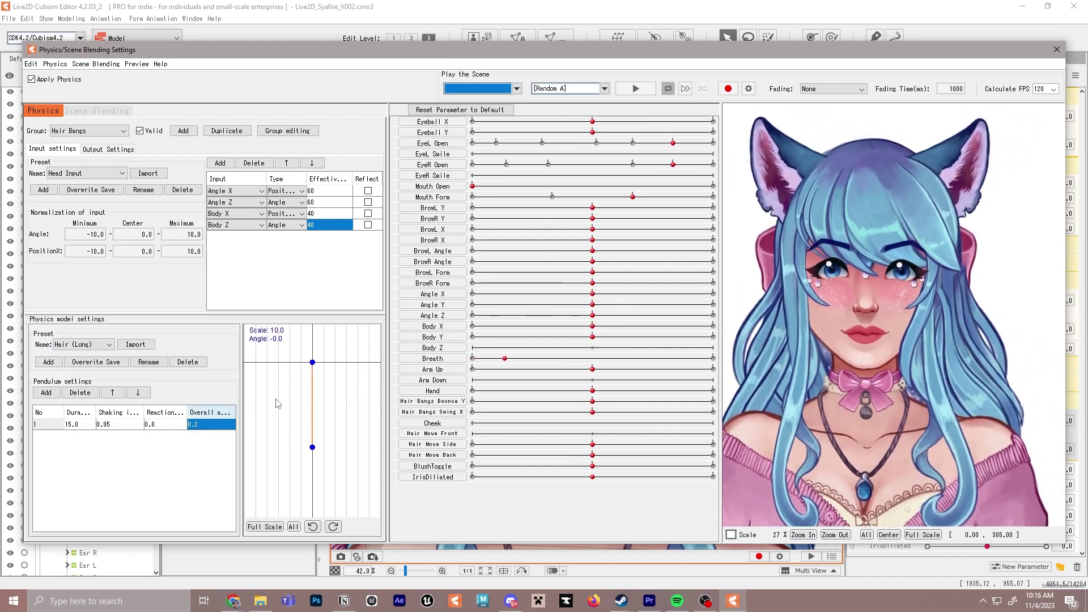
pyautogui.moveTo(862, 314); pyautogui.dragTo(636, 325)
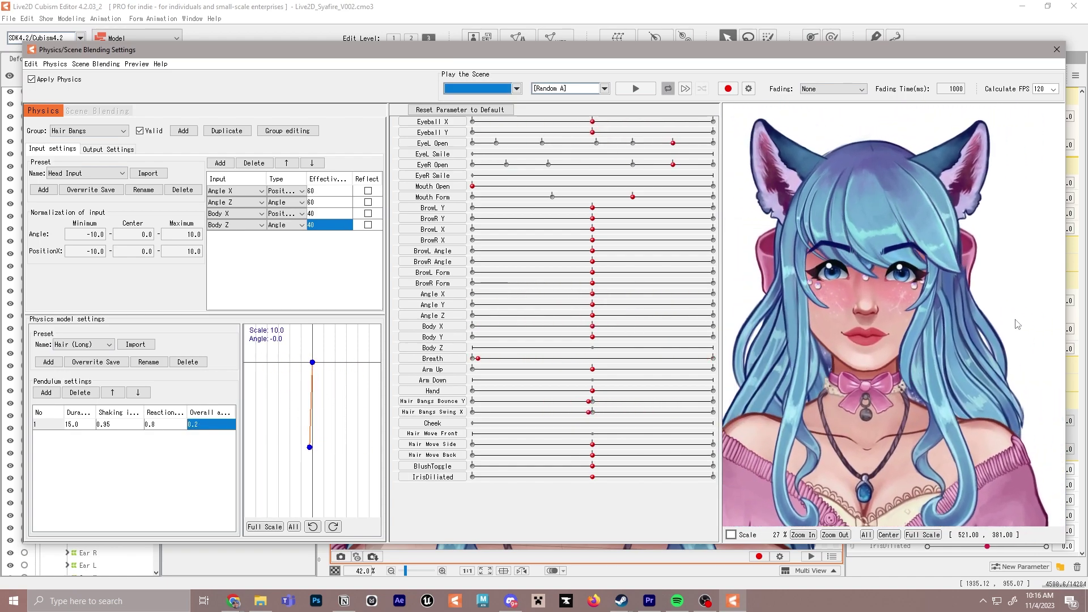
# - Set the pendulum's overall acceleration to 1.5 and preview how the hair reacts to head movement
pyautogui.click(194, 425)
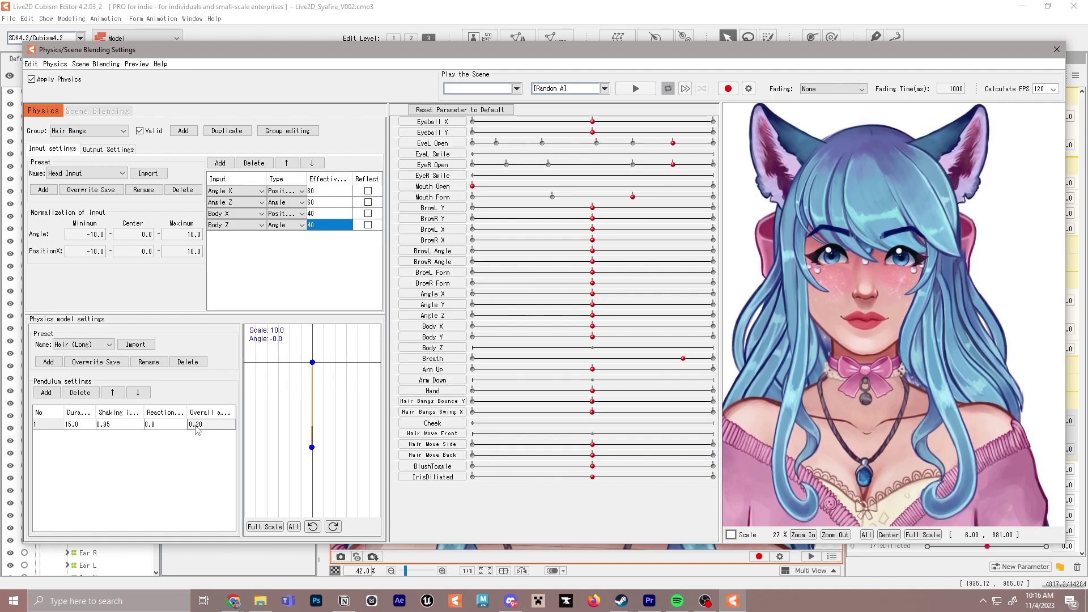
pyautogui.moveTo(189, 423); pyautogui.dragTo(204, 424)
pyautogui.press('BackSpace')
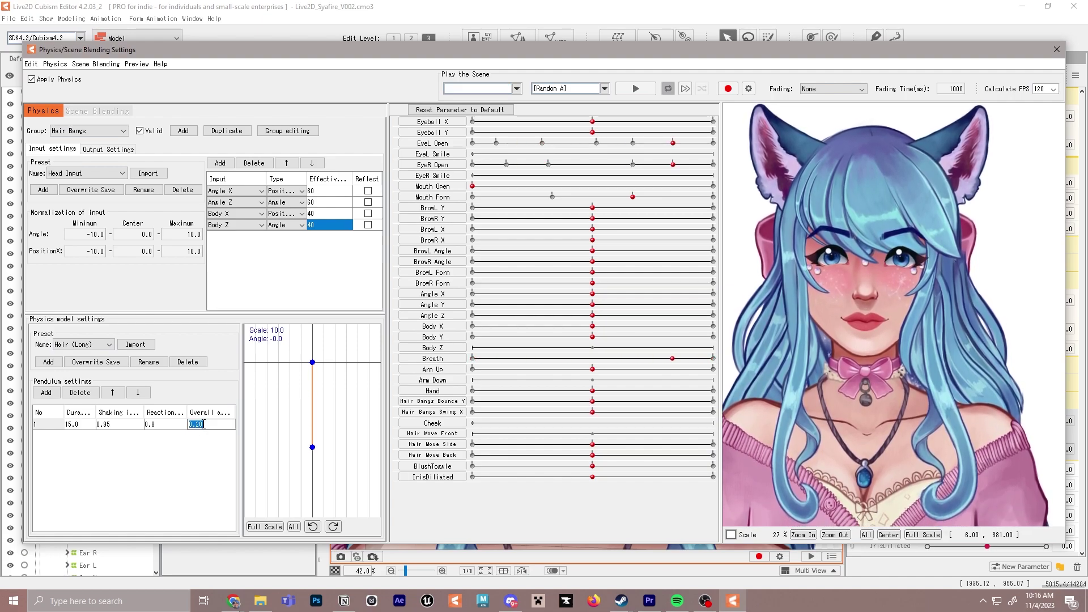
pyautogui.write('0.2')
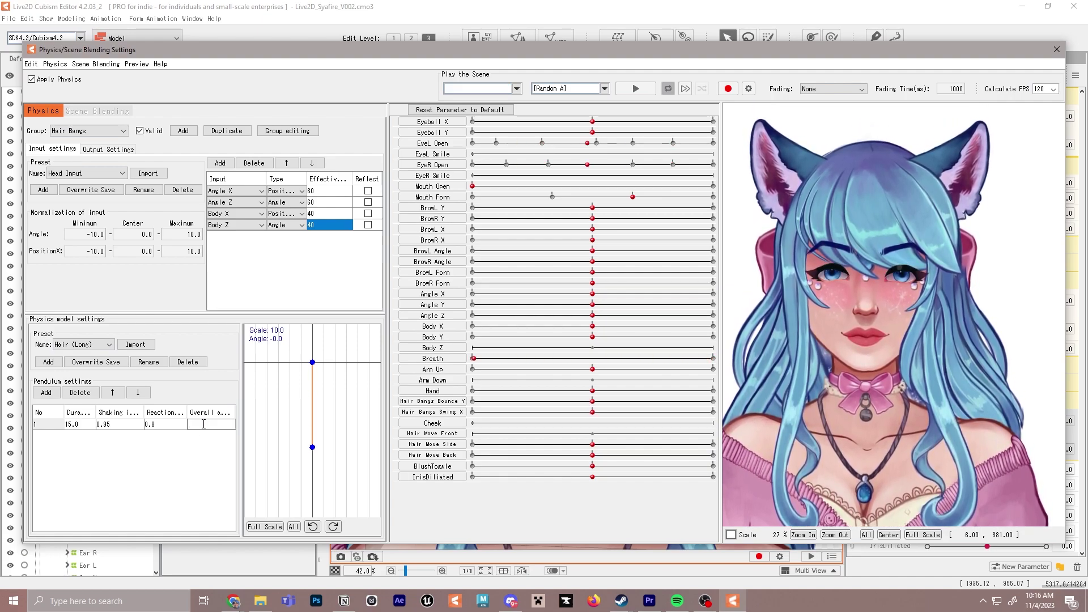
pyautogui.press('Return')
pyautogui.hotkey('ctrl', 'z')
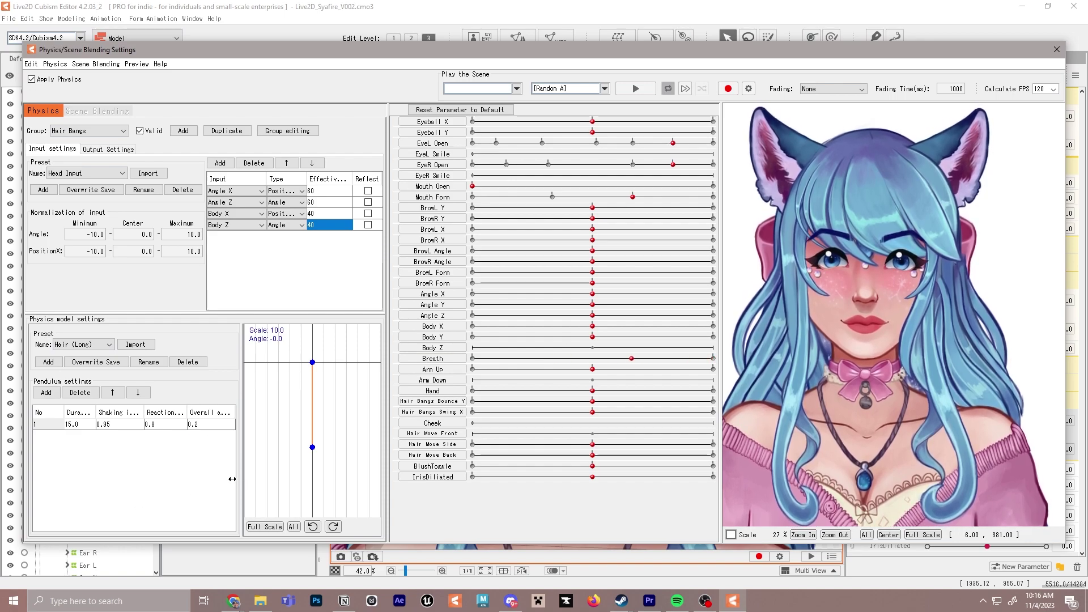
pyautogui.moveTo(873, 363); pyautogui.dragTo(997, 356)
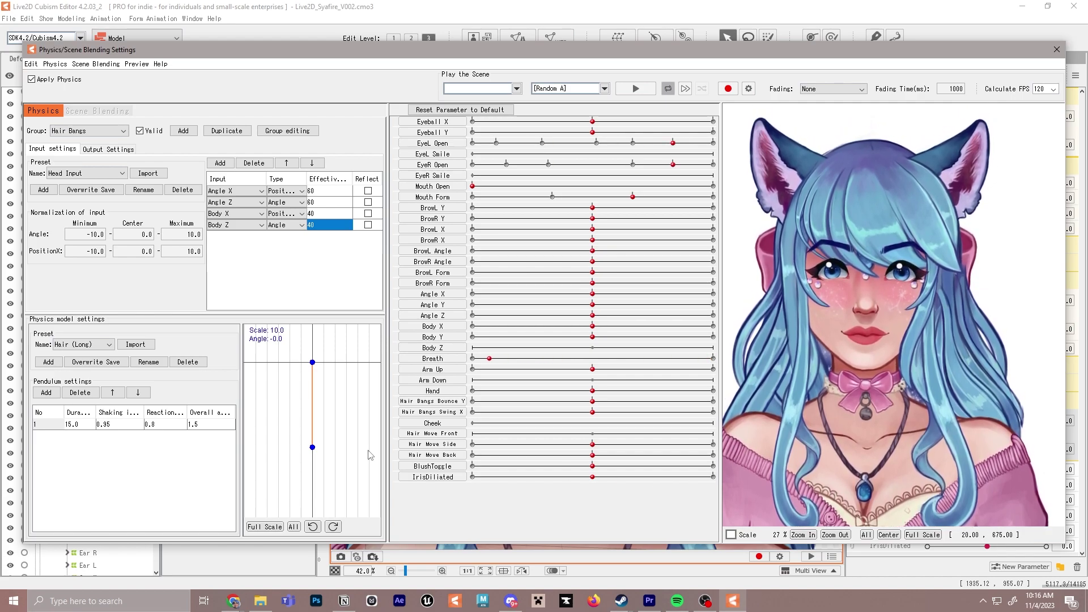
# - Add a second pendulum to the Hair Bangs physics model and preview the hair movement
pyautogui.click(46, 392)
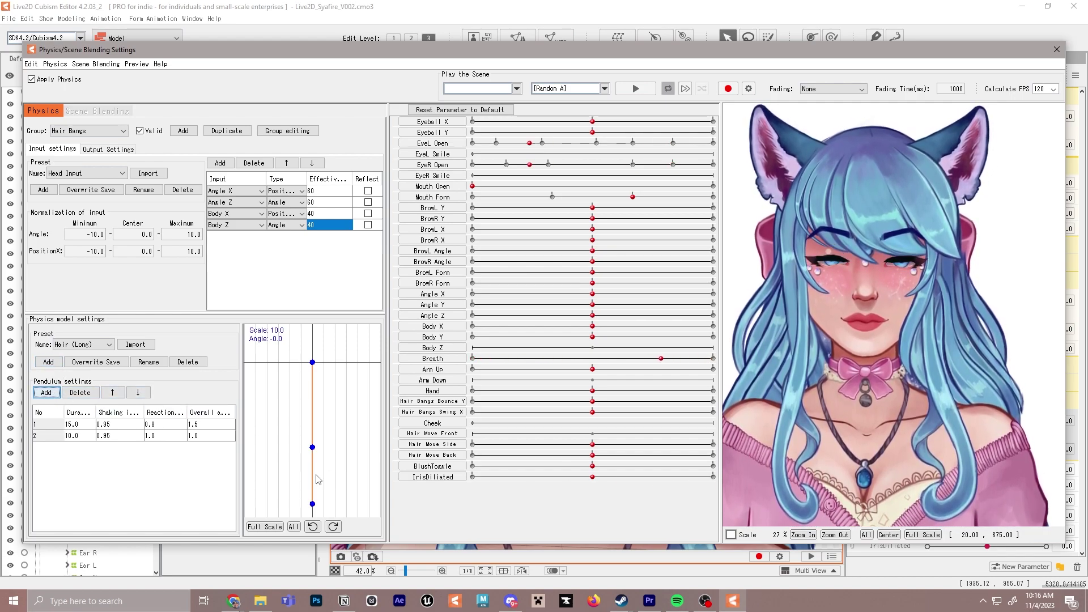
pyautogui.moveTo(782, 385)
pyautogui.mouseDown()
pyautogui.moveTo(760, 383)
pyautogui.moveTo(994, 385)
pyautogui.moveTo(798, 395)
pyautogui.mouseUp()
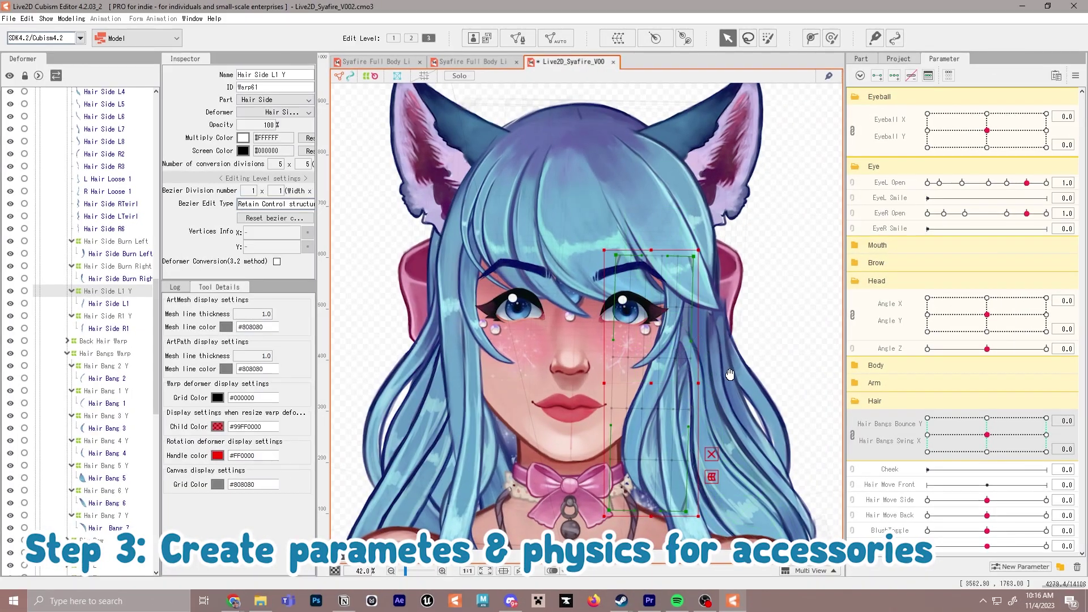
# - Select the sapphire necklace gem and create the parameters Necklace Swing X, ranging from -15 to 15 with default 0, and Necklace Bounce Y
pyautogui.moveTo(730, 374); pyautogui.dragTo(707, 213)
pyautogui.moveTo(624, 460); pyautogui.dragTo(619, 397)
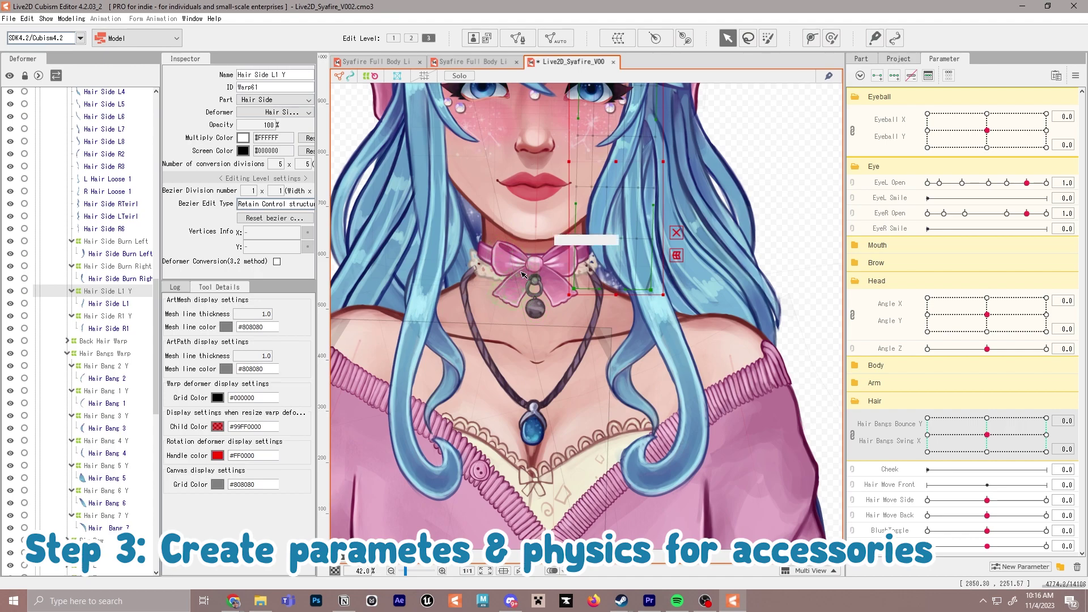
pyautogui.scroll(-2, 558, 380)
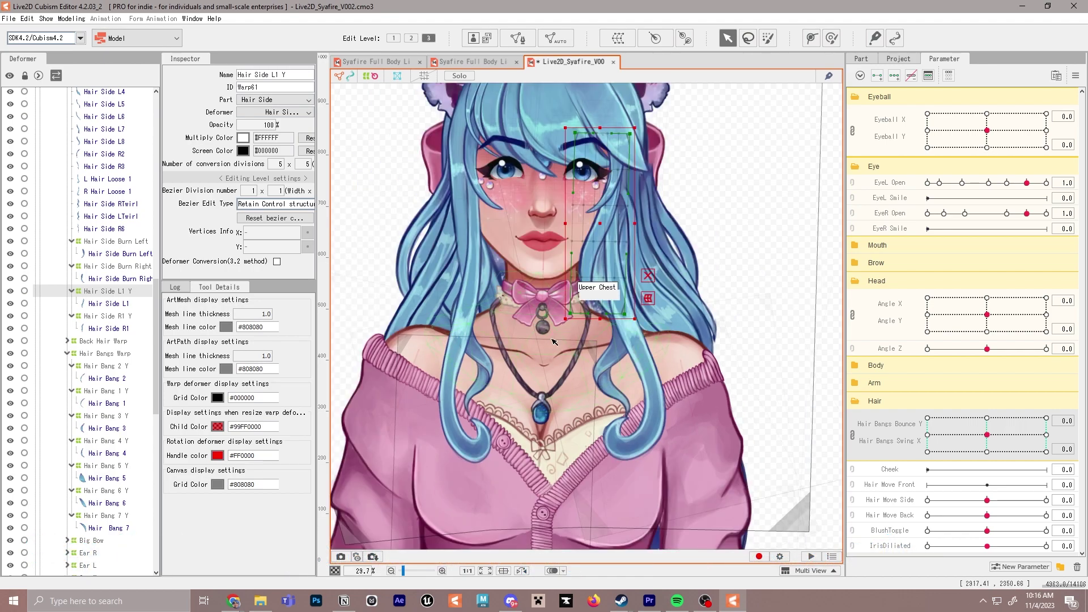
pyautogui.scroll(2, 542, 404)
pyautogui.moveTo(594, 434); pyautogui.dragTo(599, 417)
pyautogui.scroll(2, 573, 402)
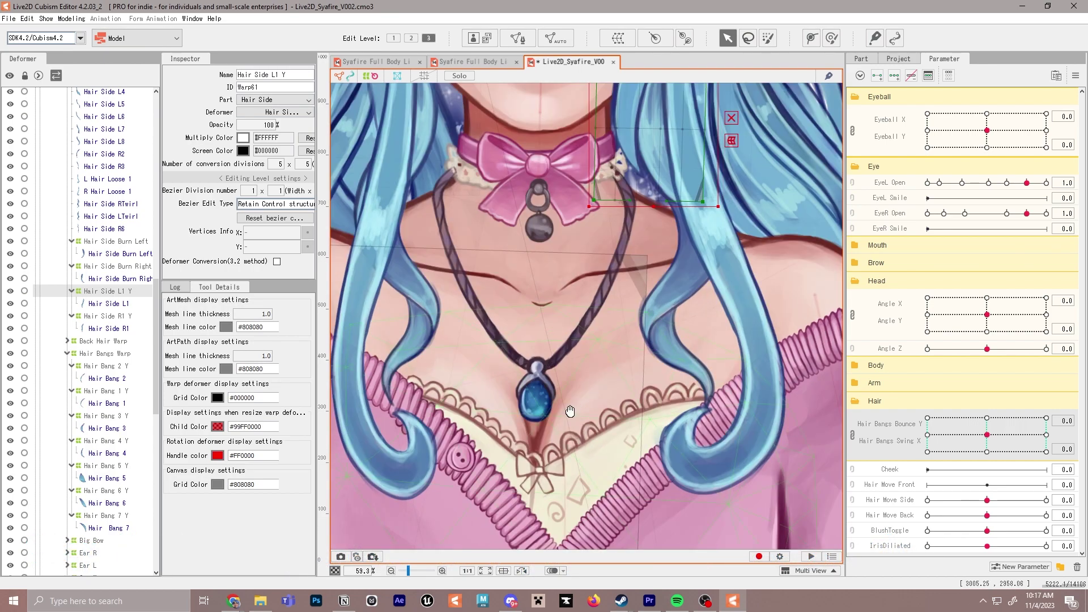
pyautogui.scroll(-2, 577, 403)
pyautogui.click(547, 396)
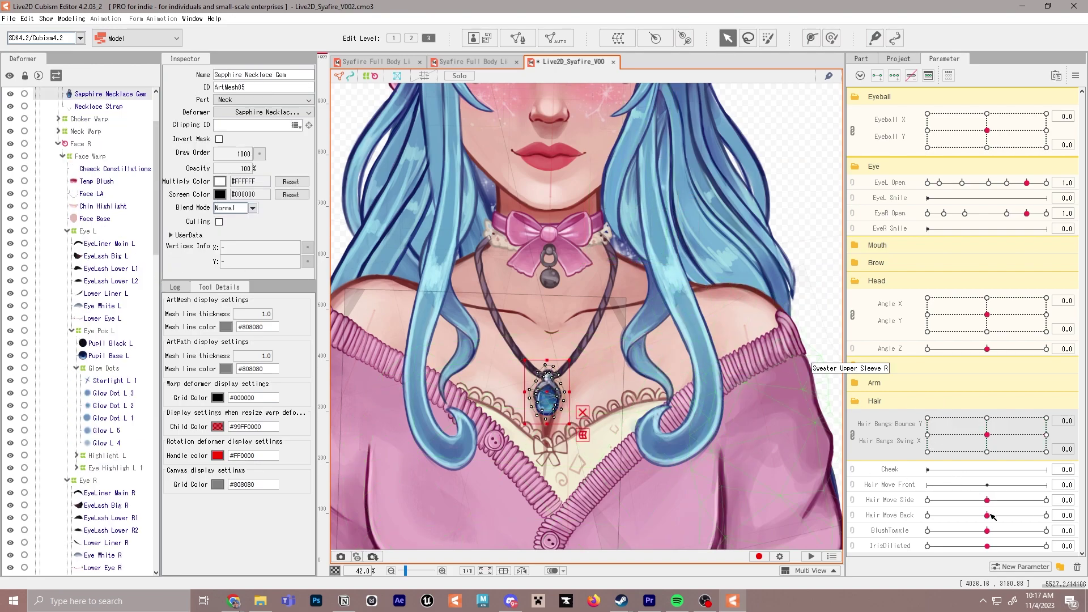
pyautogui.click(1022, 567)
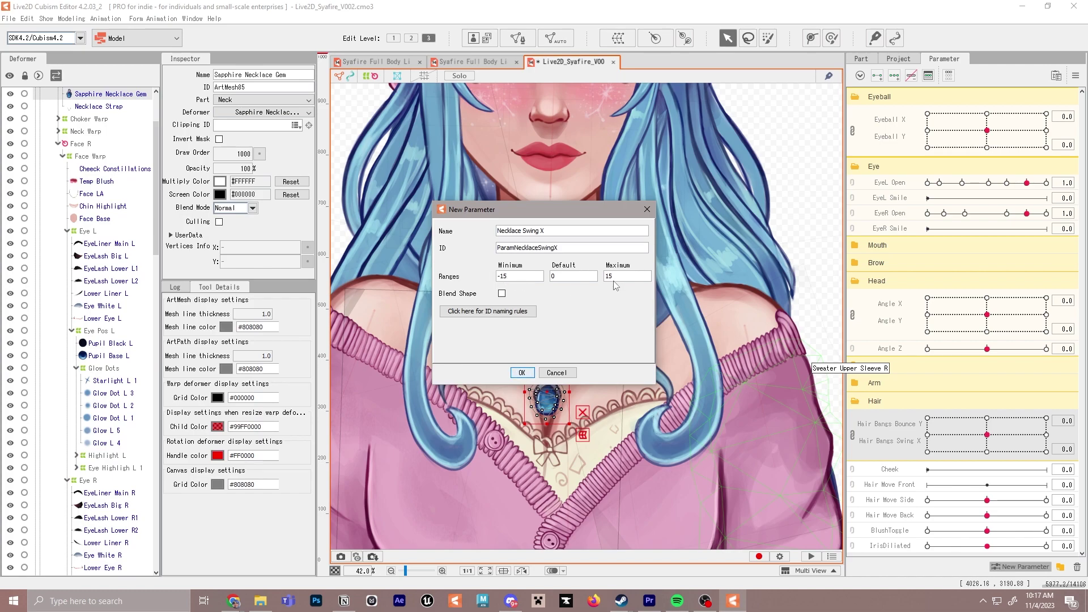
pyautogui.click(523, 373)
pyautogui.click(1020, 566)
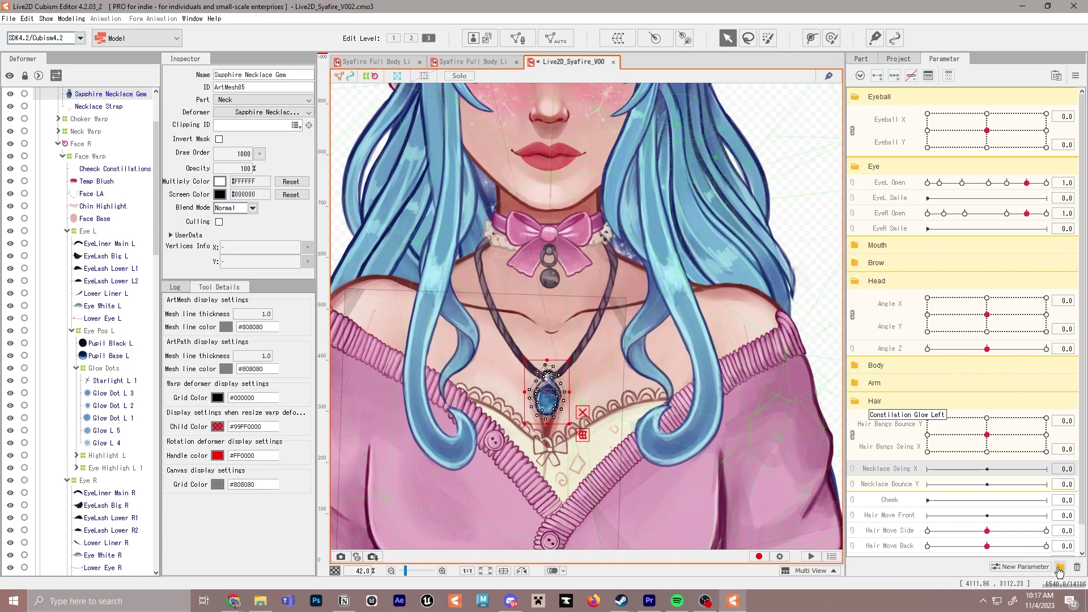
# - Create a Necklace parameter group and move Necklace Swing X and Necklace Bounce Y into it
pyautogui.click(1060, 569)
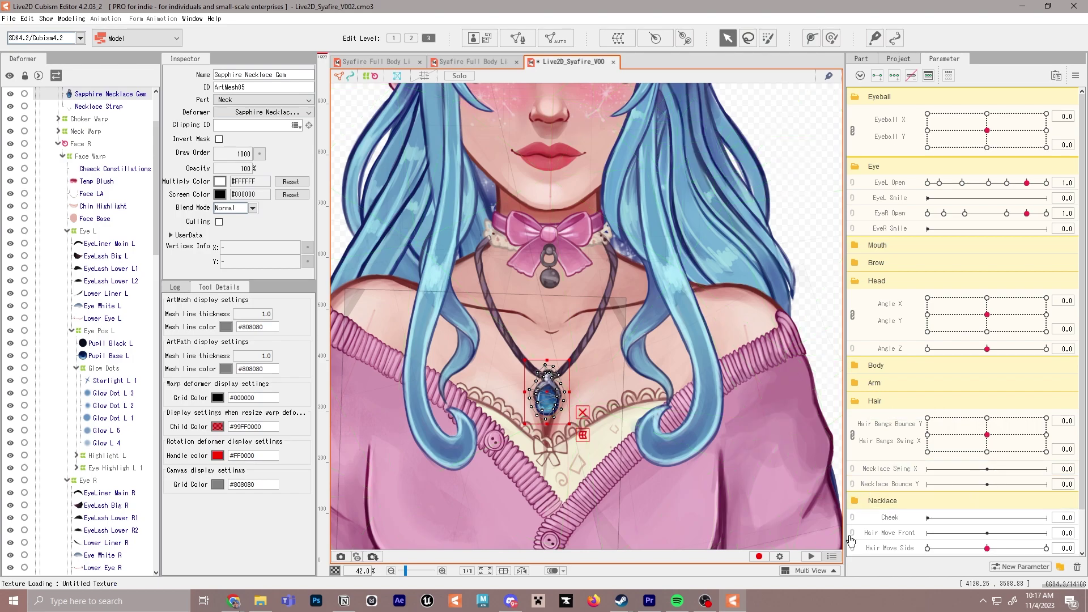
pyautogui.moveTo(866, 486); pyautogui.dragTo(905, 468)
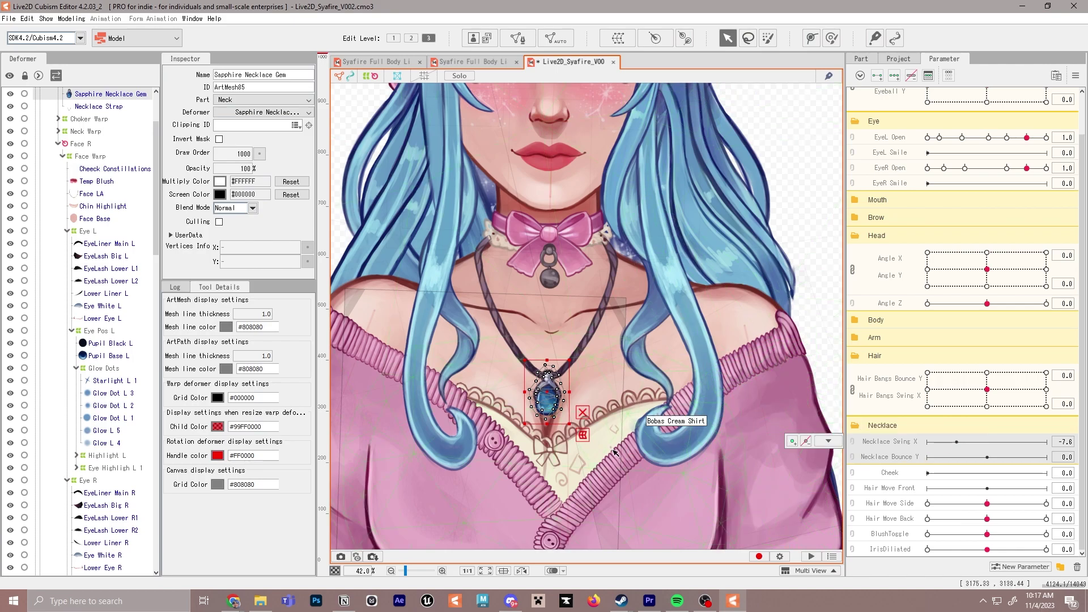
# - Create a warp deformer named Necklace Warp X as parent of the sapphire necklace gem and give it three keys on Necklace Swing X
pyautogui.scroll(3, 94, 187)
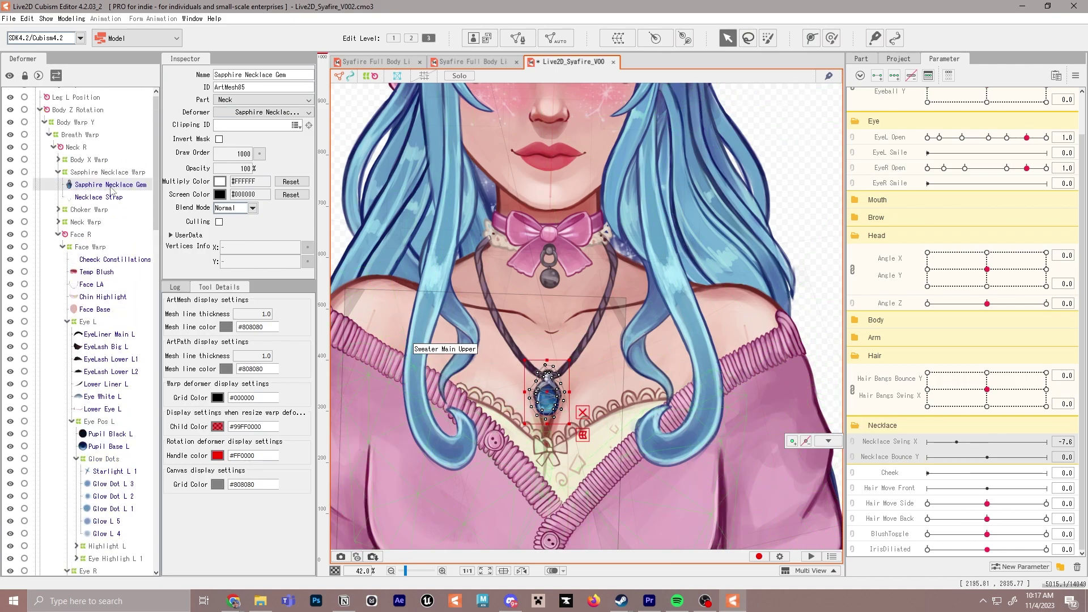
pyautogui.click(619, 38)
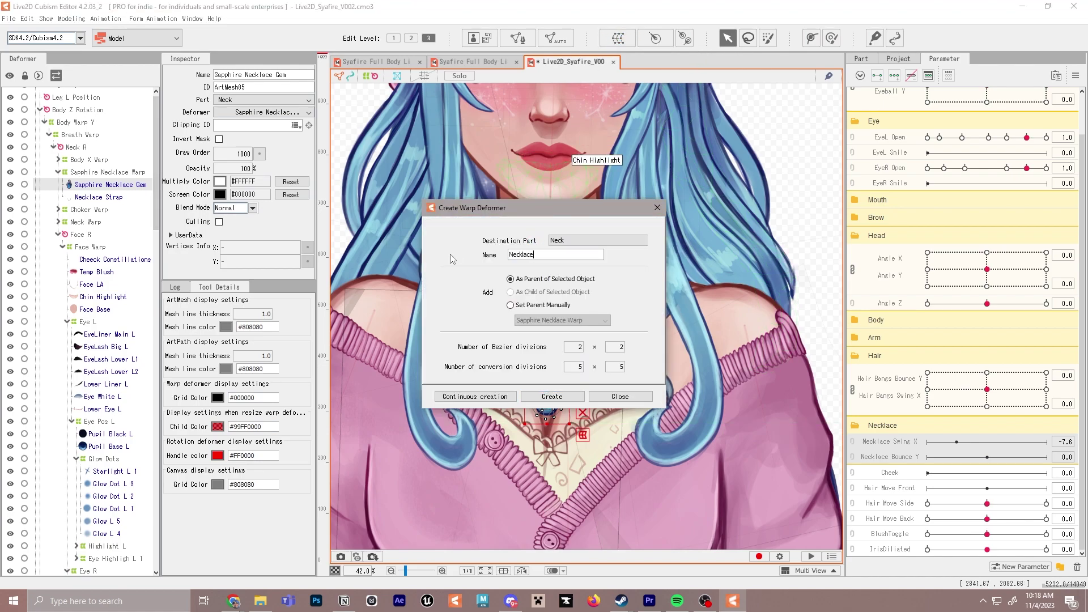
pyautogui.click(555, 398)
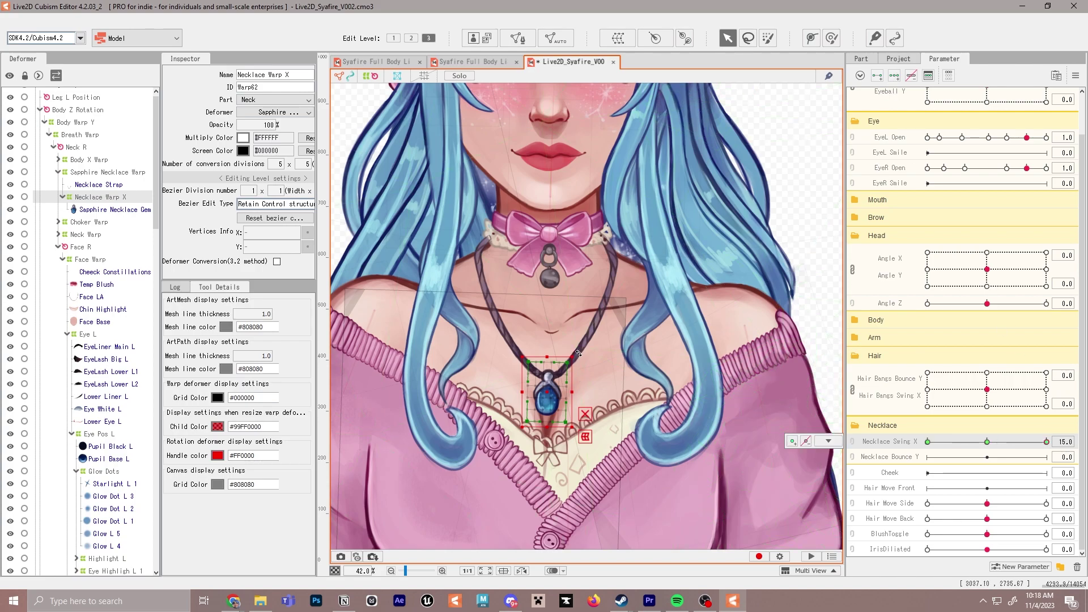
# - Tilt Necklace Warp X sideways at the end keys of Necklace Swing X and add keys on Necklace Bounce Y
pyautogui.click(932, 442)
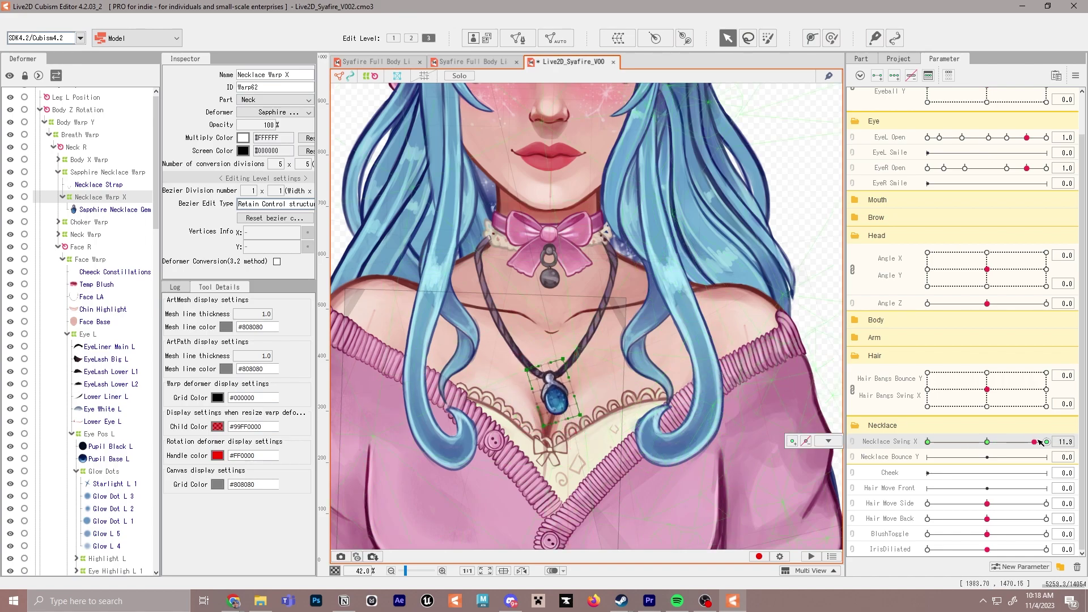
pyautogui.click(873, 458)
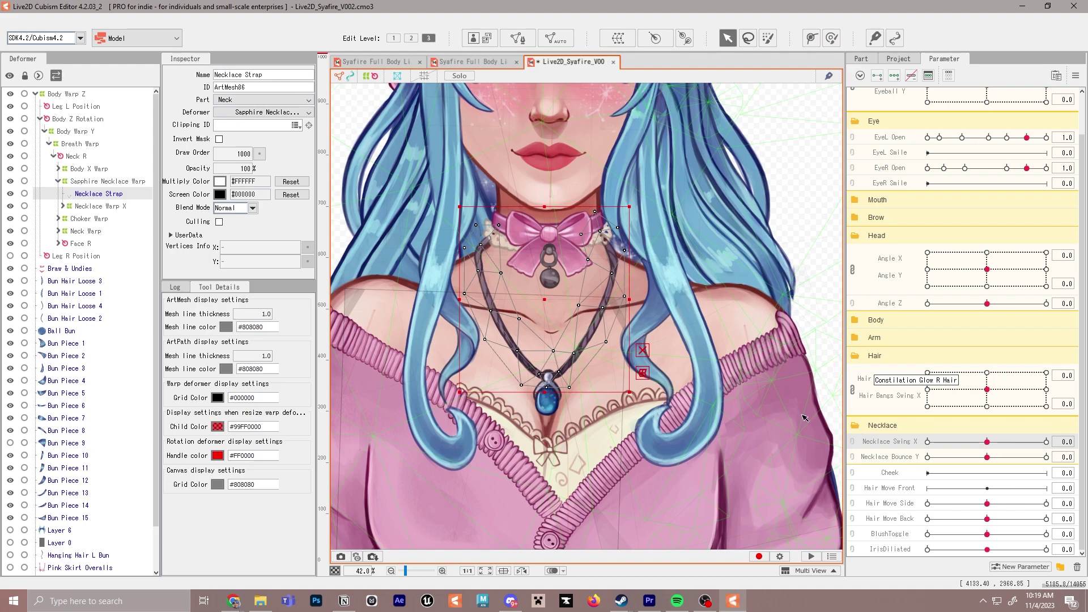
# - Create the parent deformer Necklace Strap Warp for the necklace strap and rotate the strap in opposite directions at Necklace Swing X 15 and -15
pyautogui.click(617, 44)
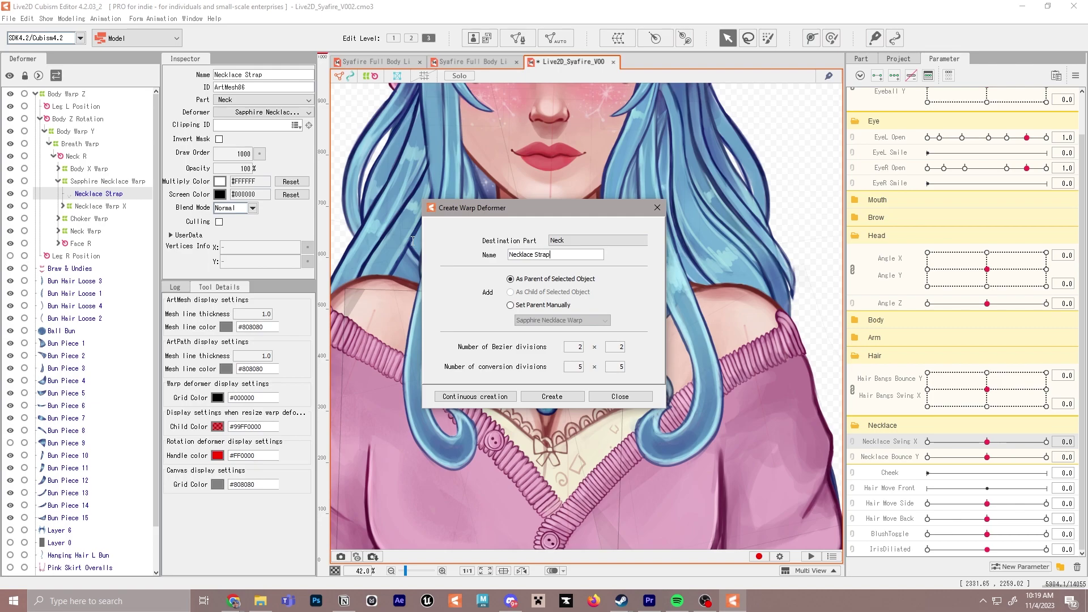
pyautogui.press('Return')
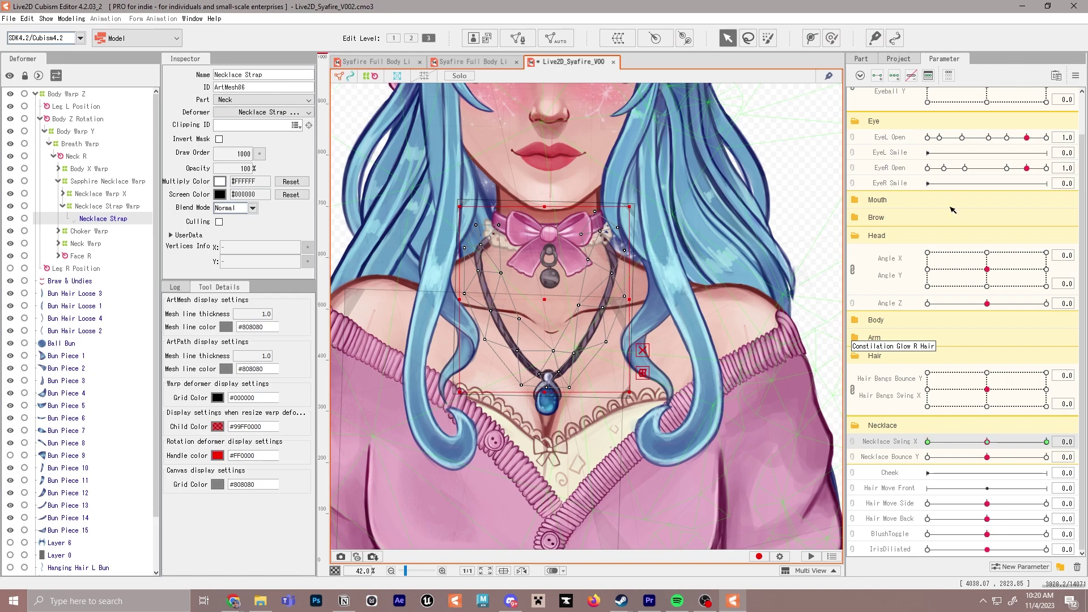
pyautogui.moveTo(649, 213); pyautogui.dragTo(613, 186)
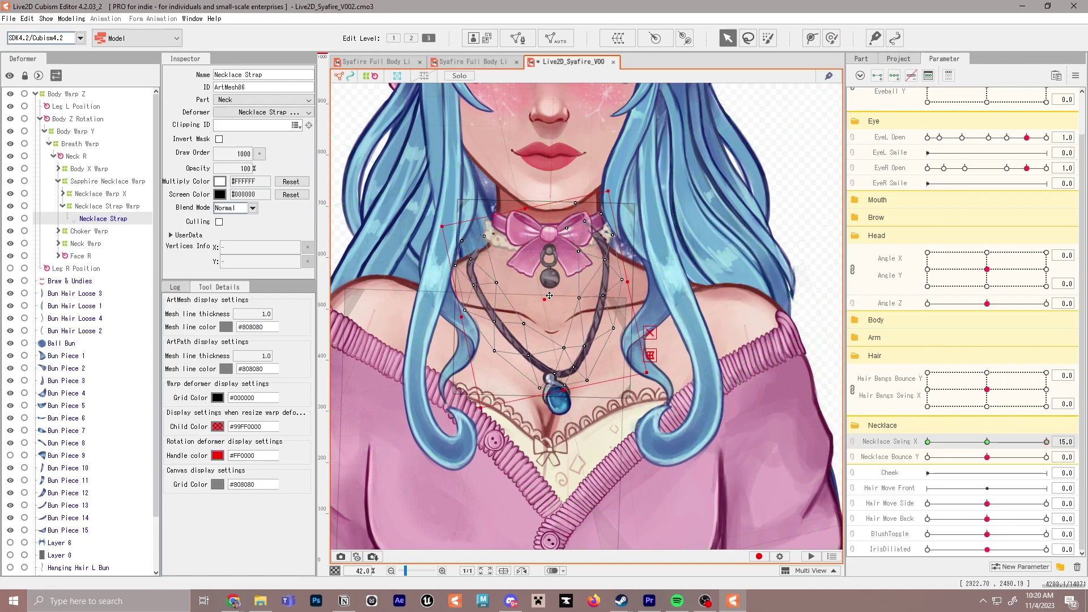
pyautogui.click(927, 442)
pyautogui.moveTo(652, 412); pyautogui.dragTo(555, 351)
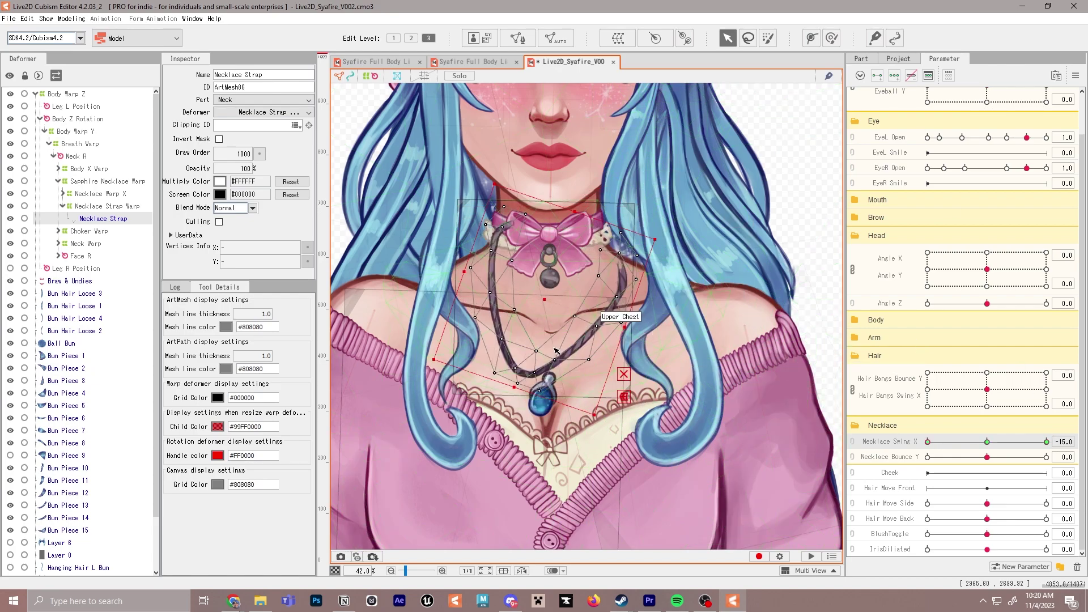
pyautogui.click(986, 441)
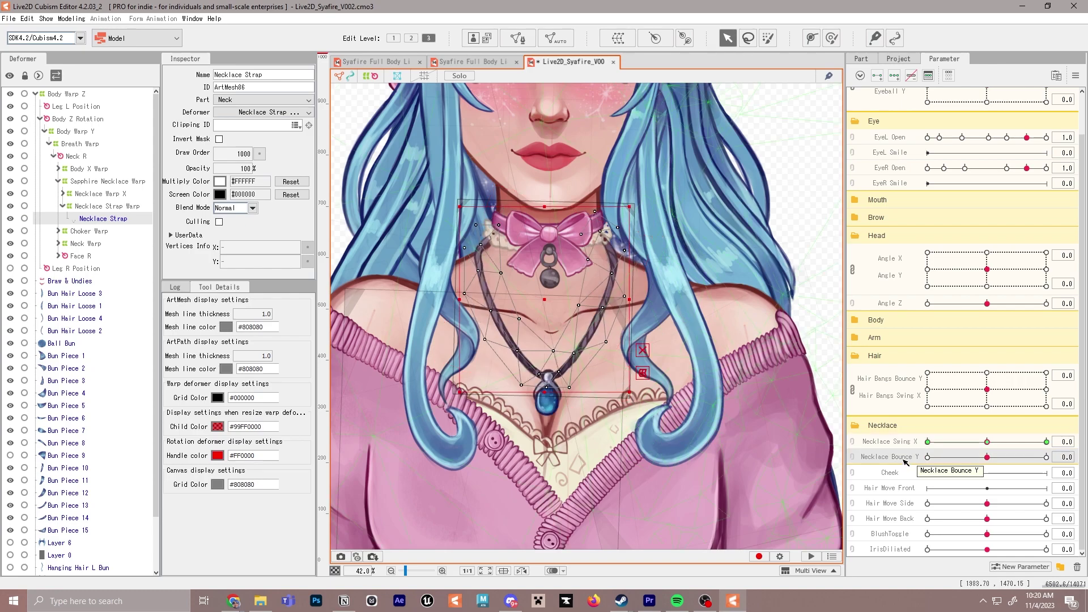
# - Add keys on Necklace Bounce Y for Necklace Strap Warp and stretch the deformer's lower edge downward at -15
pyautogui.press('d')
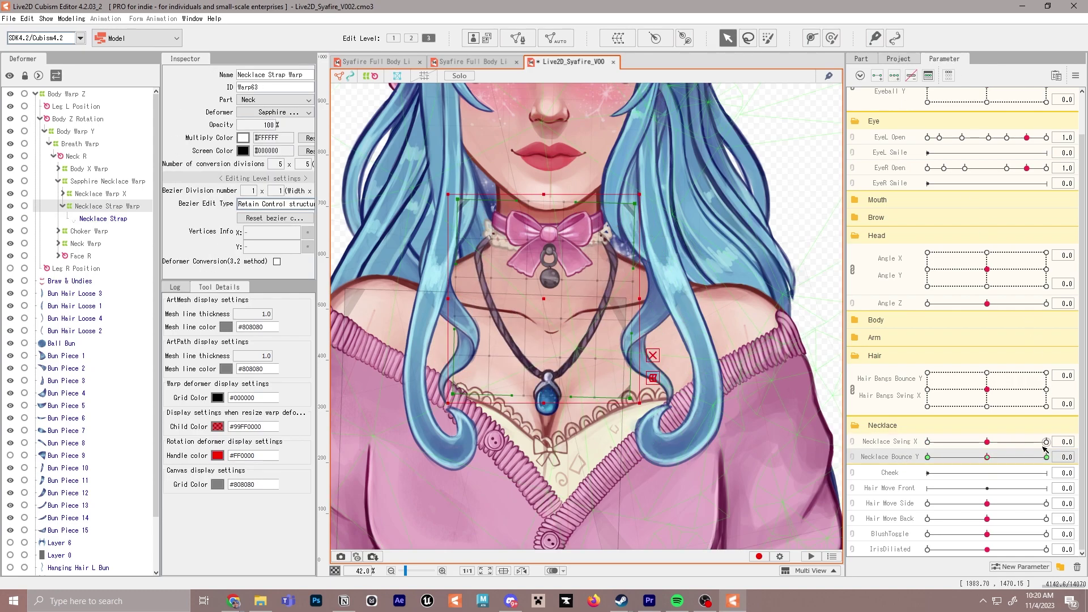
pyautogui.moveTo(456, 387); pyautogui.dragTo(454, 410)
pyautogui.click(927, 456)
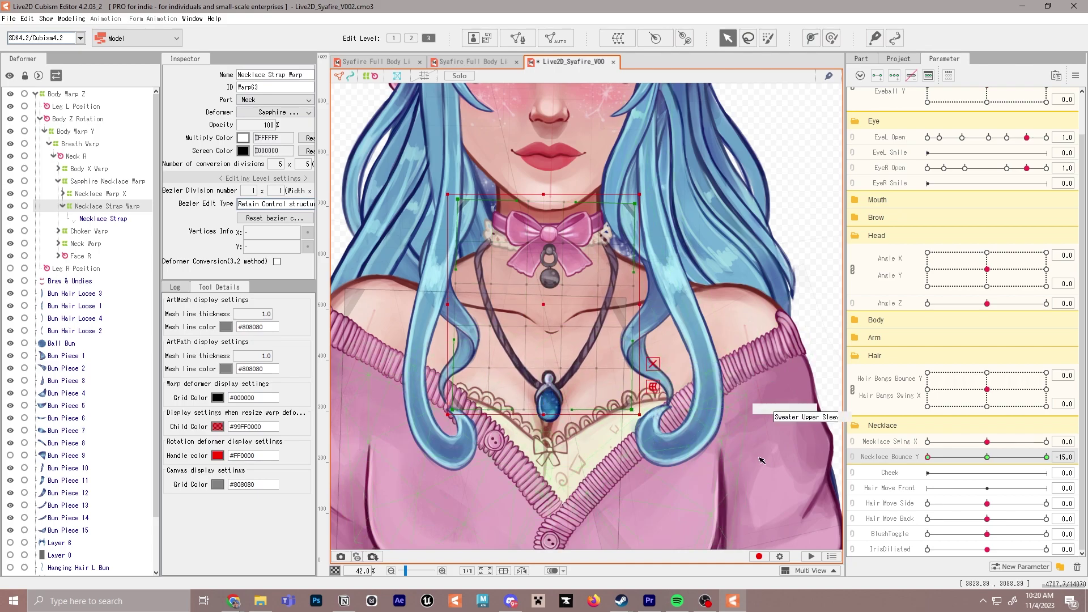
# - Move the gem's Necklace Warp X deformer up at Necklace Bounce Y 15 and down at -15 to match the strap
pyautogui.click(554, 399)
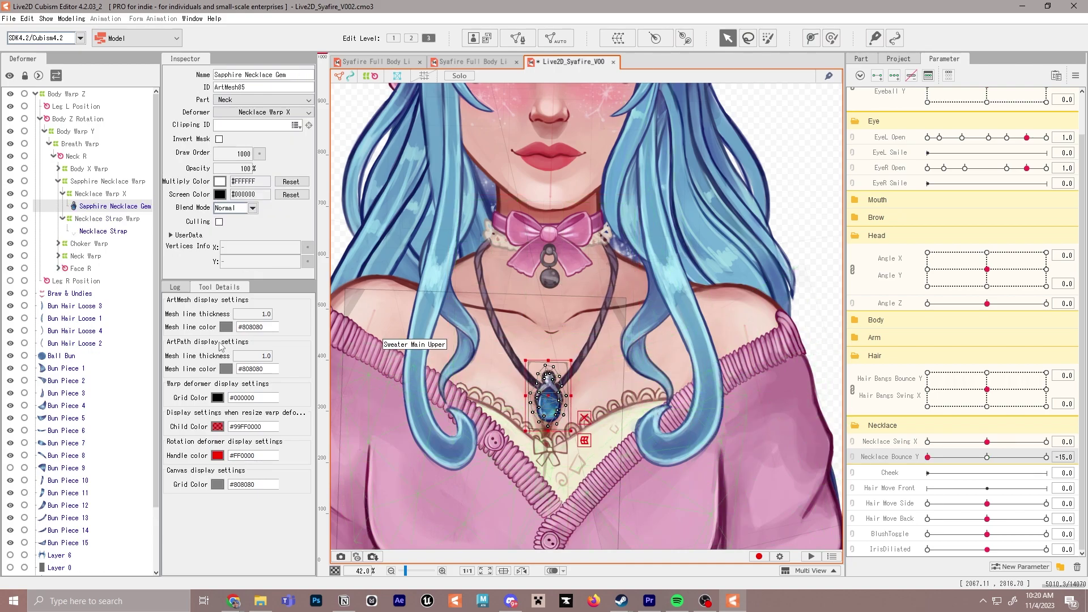
pyautogui.click(119, 194)
pyautogui.click(1046, 457)
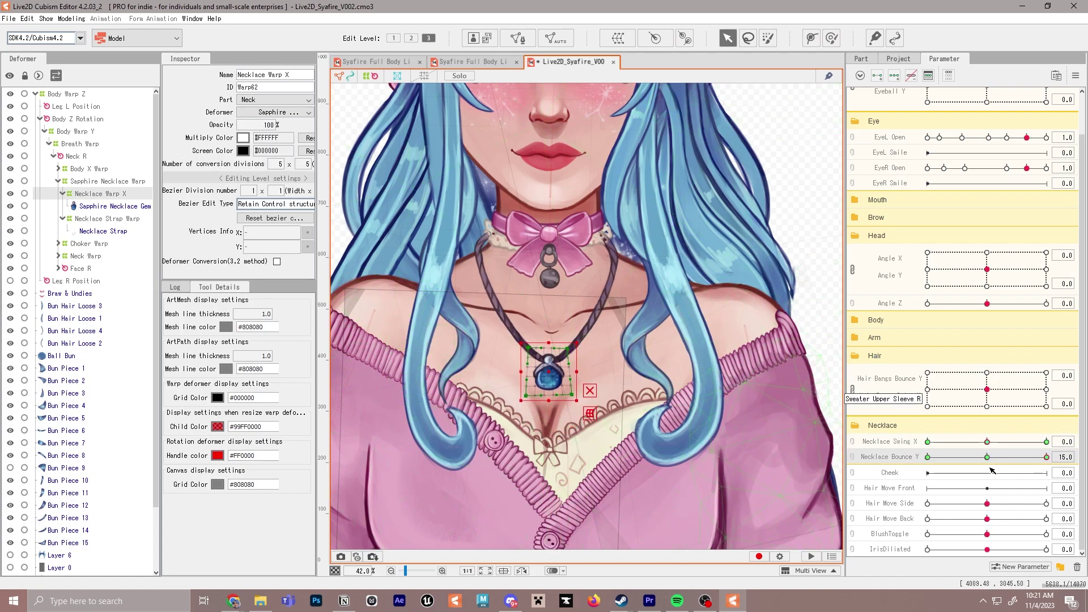
pyautogui.click(828, 456)
pyautogui.click(551, 408)
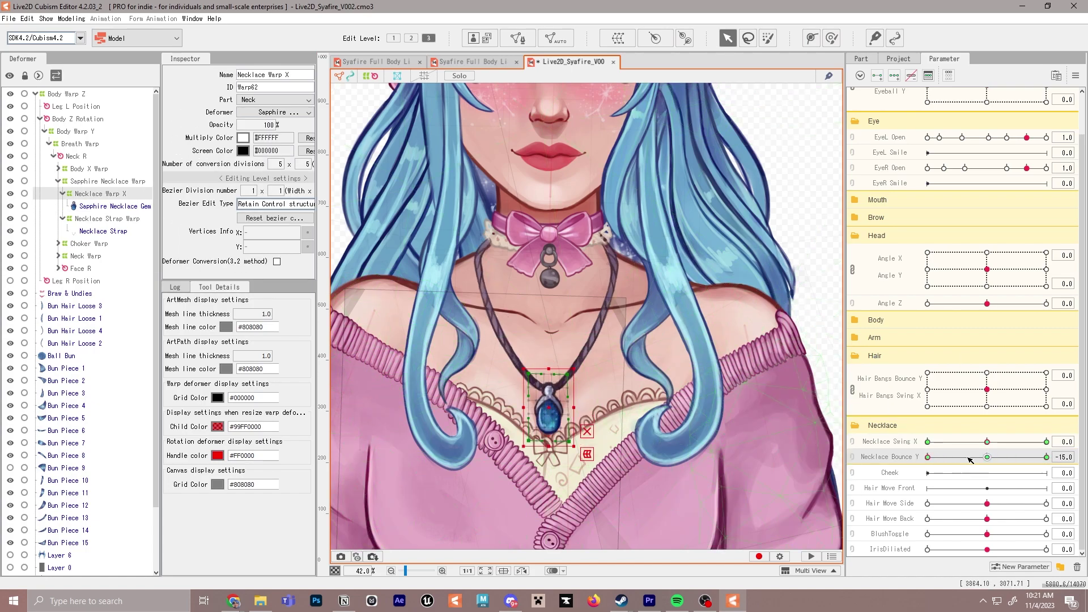
pyautogui.click(986, 457)
# - Check the gem's alignment with the strap by sweeping Necklace Swing X between its extremes, including with Necklace Bounce Y at -15
pyautogui.click(1046, 442)
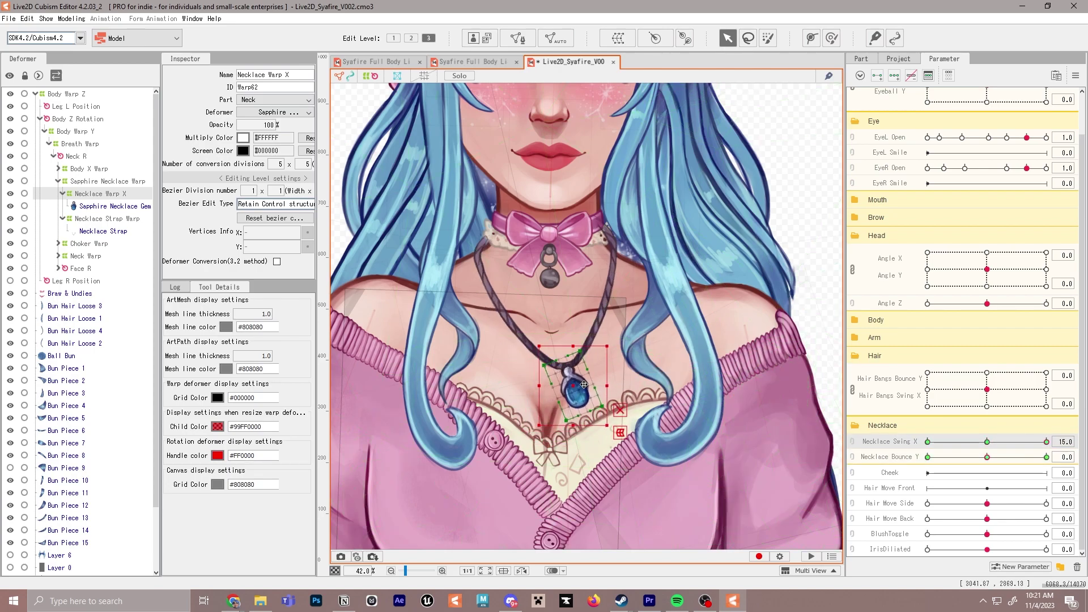
pyautogui.moveTo(932, 442); pyautogui.dragTo(1042, 444)
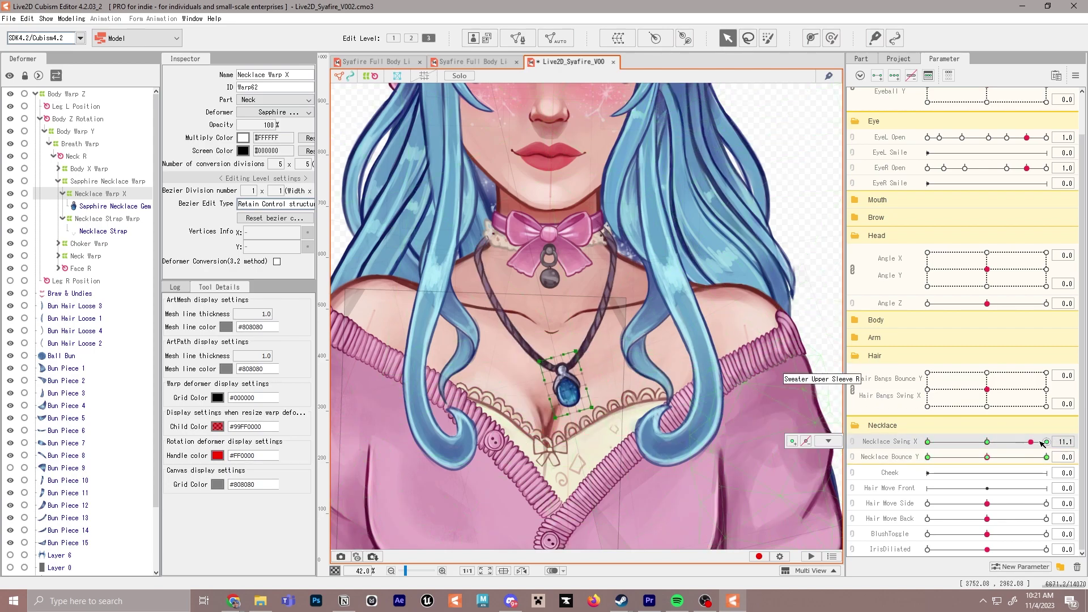
pyautogui.click(987, 442)
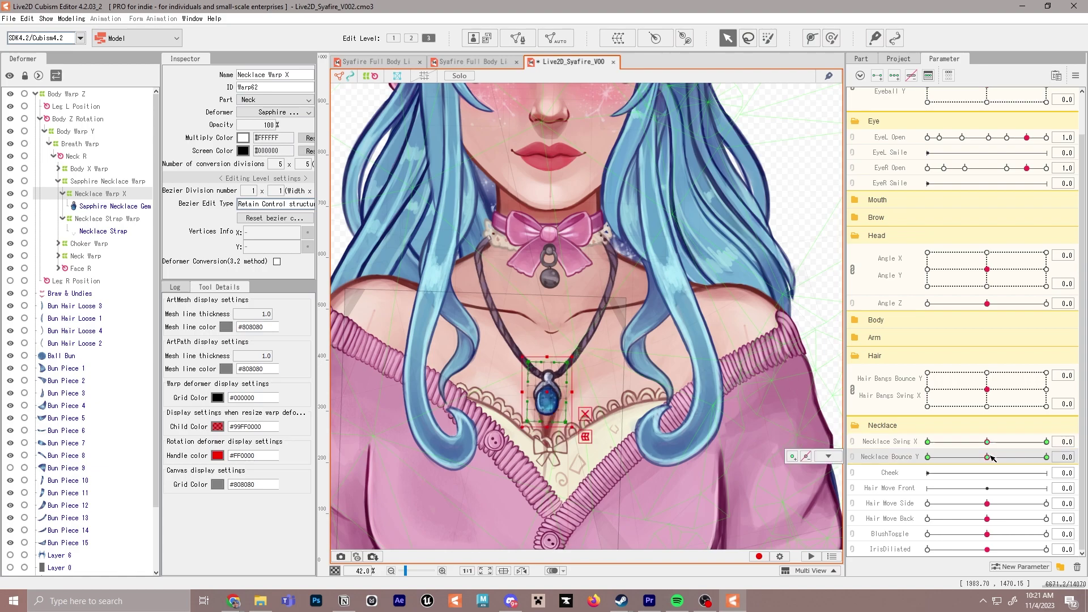
pyautogui.click(857, 449)
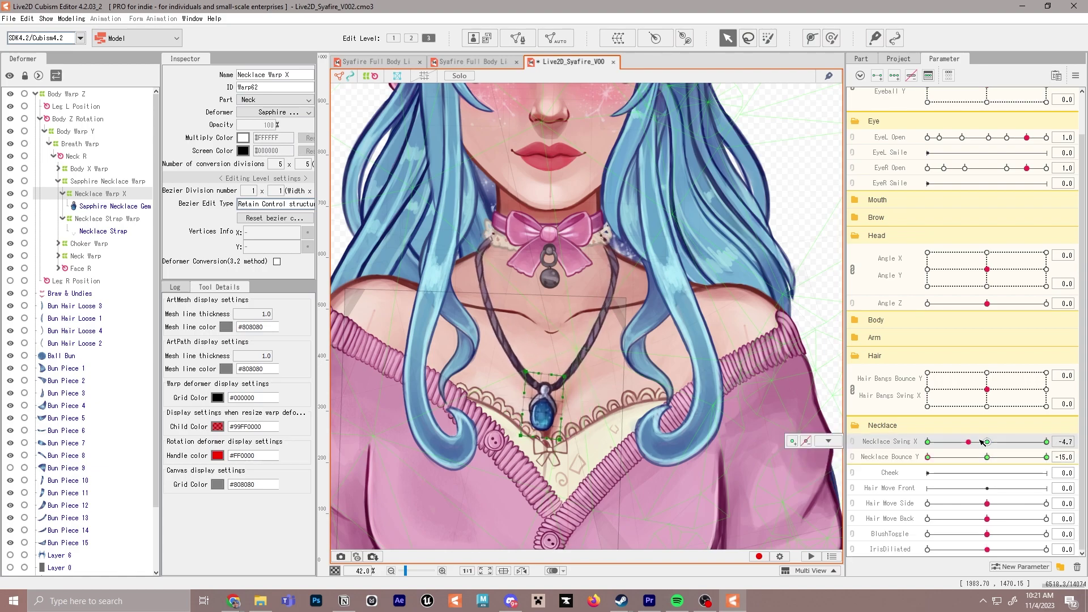
pyautogui.moveTo(976, 442); pyautogui.dragTo(945, 442)
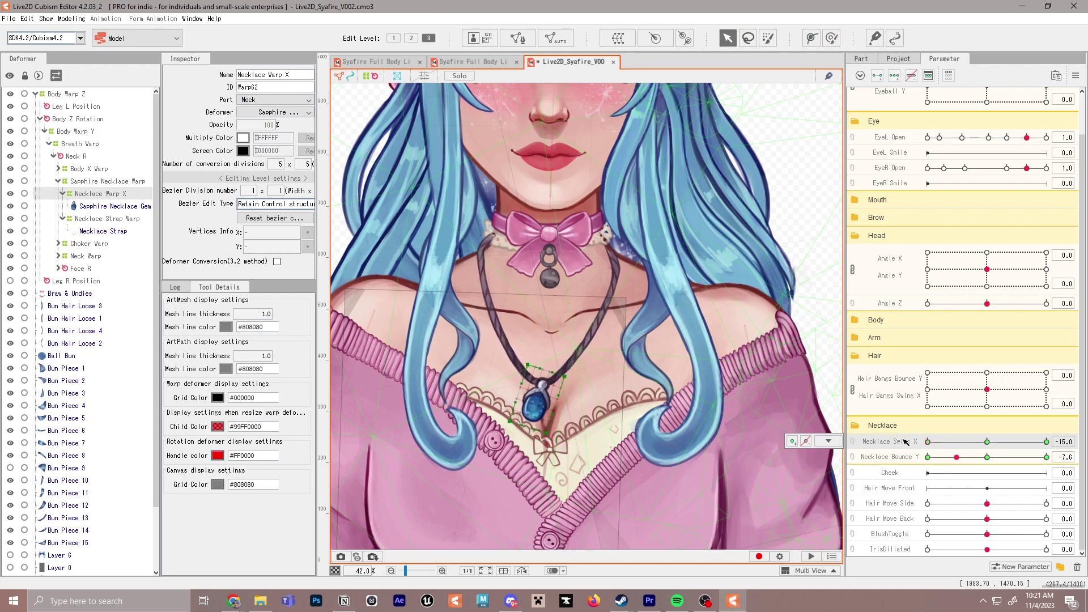
# - Shift the gem's Necklace Warp X deformer to meet the strap at Necklace Swing X -15 and Bounce Y 15, and reset both parameters to 0
pyautogui.click(1046, 457)
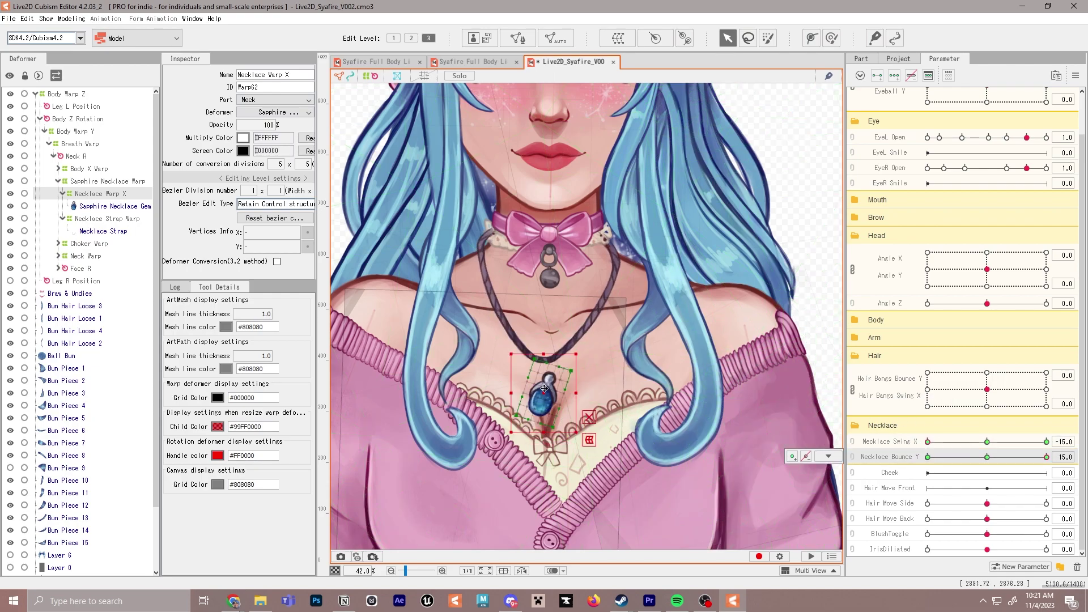
pyautogui.click(987, 456)
pyautogui.moveTo(545, 391); pyautogui.dragTo(533, 393)
pyautogui.click(952, 441)
pyautogui.moveTo(984, 456); pyautogui.dragTo(916, 455)
pyautogui.click(986, 442)
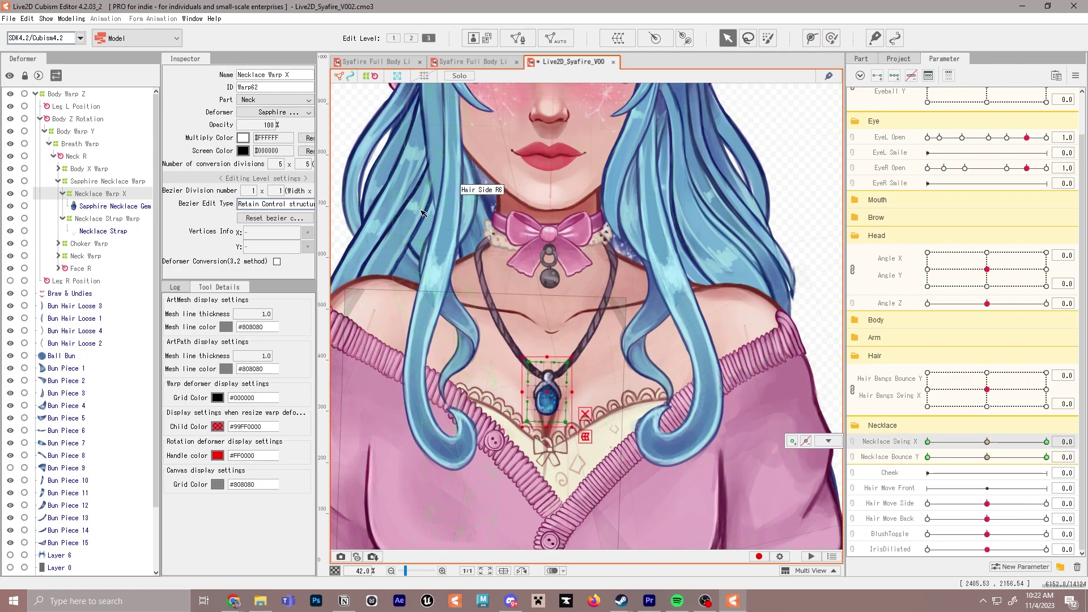
# - Open the physics settings and add a group named Necklace with the Body Input preset and the Hair (Long) physics model
pyautogui.click(64, 18)
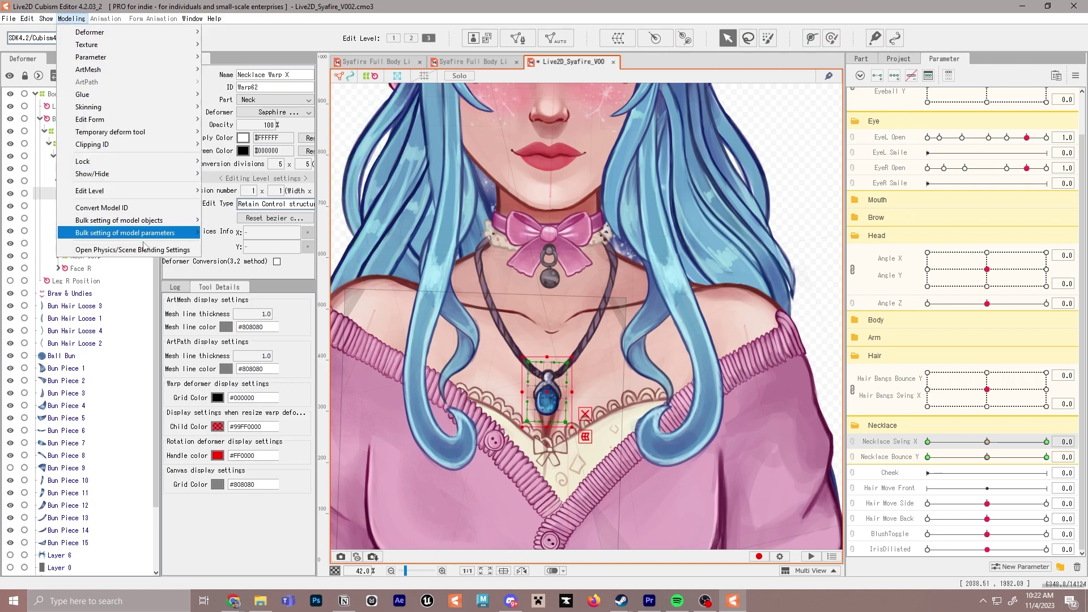
pyautogui.click(113, 249)
pyautogui.click(183, 131)
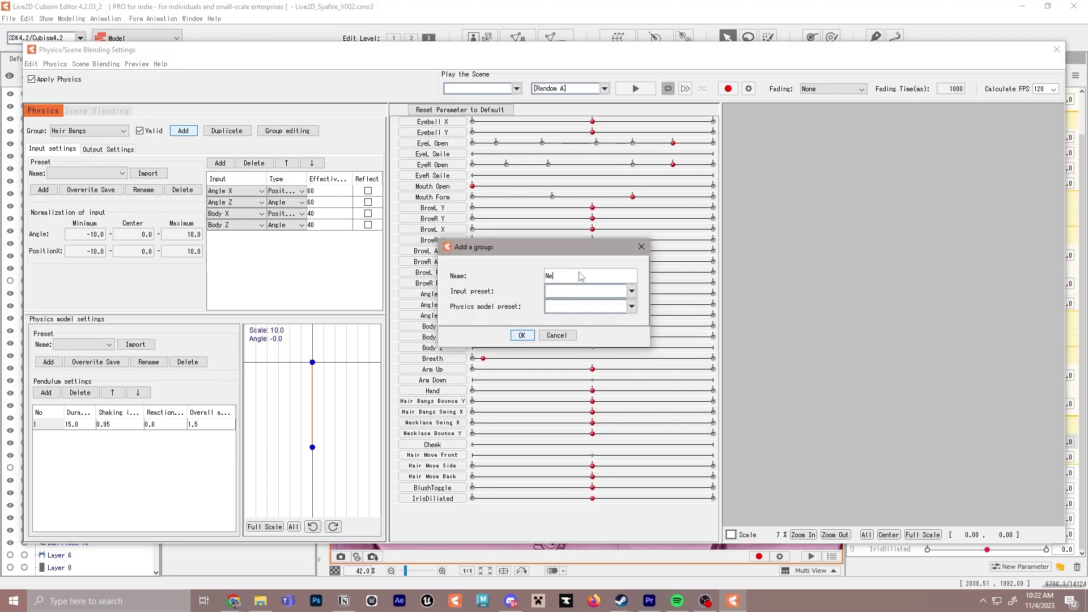
pyautogui.write('Necklace')
pyautogui.click(578, 291)
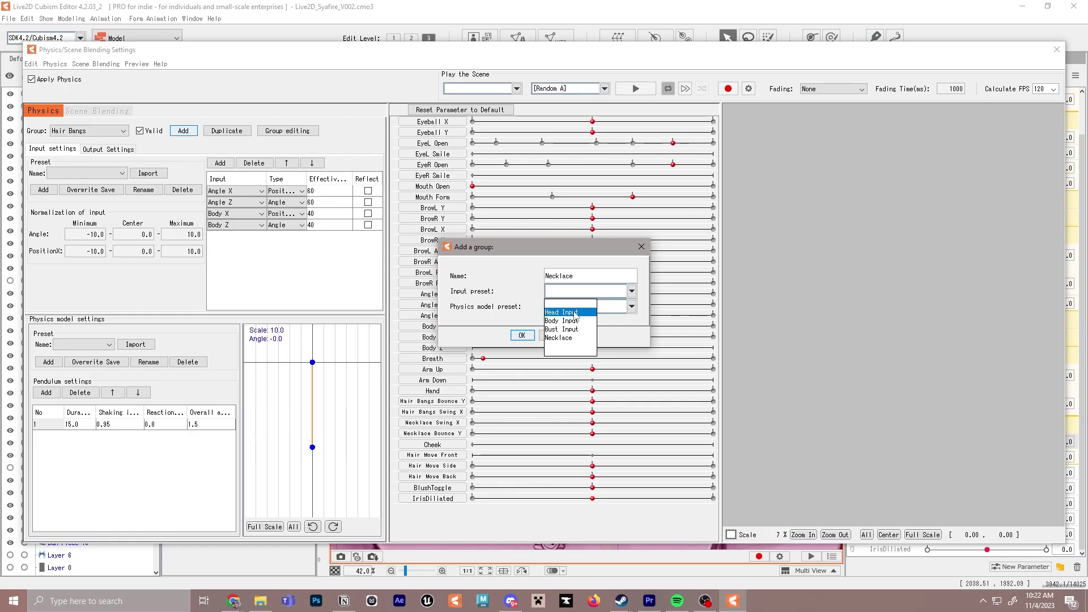
pyautogui.click(578, 320)
pyautogui.click(631, 307)
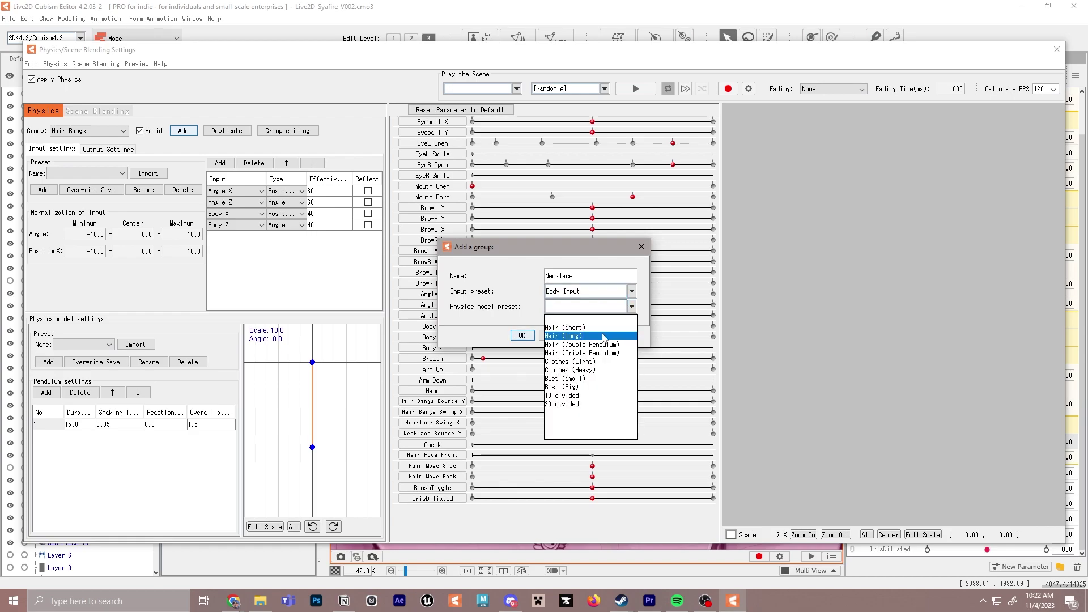
pyautogui.click(563, 331)
pyautogui.click(521, 335)
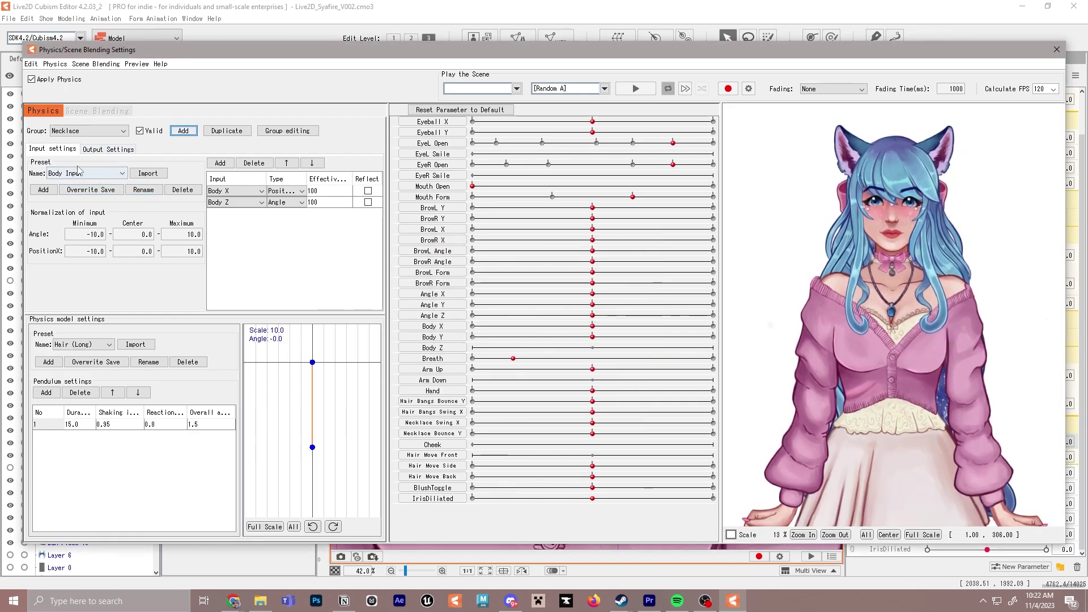
# - Add Necklace Swing X and Necklace Bounce Y as output parameters of the Necklace physics group
pyautogui.click(108, 149)
pyautogui.click(40, 162)
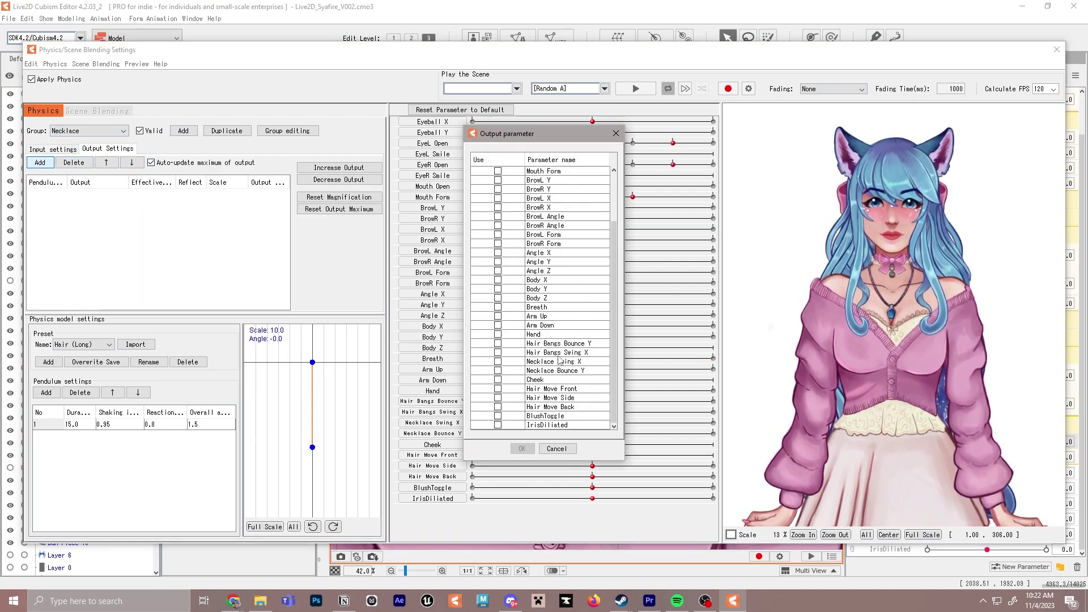
pyautogui.click(497, 360)
pyautogui.click(498, 370)
pyautogui.click(522, 448)
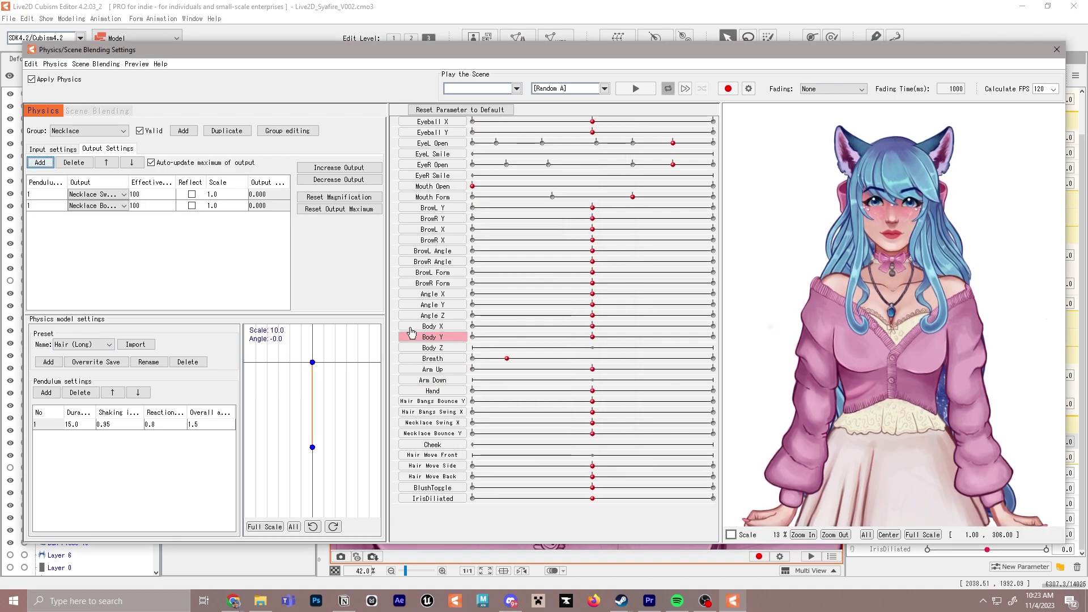
# - Set the output scale of both necklace parameters to 15 and test the necklace physics on the preview model
pyautogui.doubleClick(220, 193)
pyautogui.write('15')
pyautogui.press('Return')
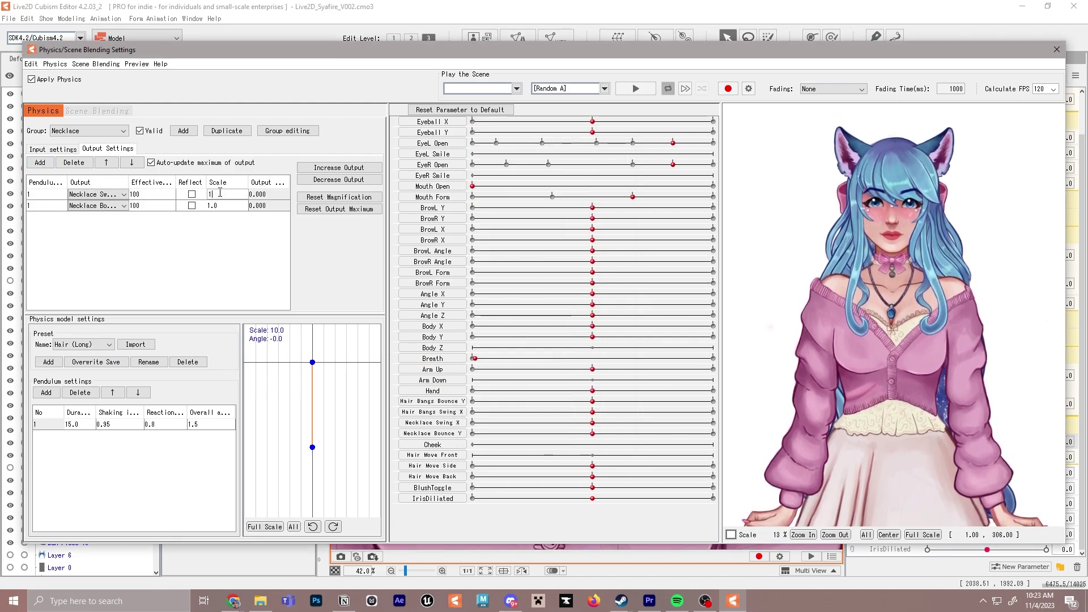
pyautogui.scroll(5, 925, 289)
pyautogui.scroll(-3, 868, 320)
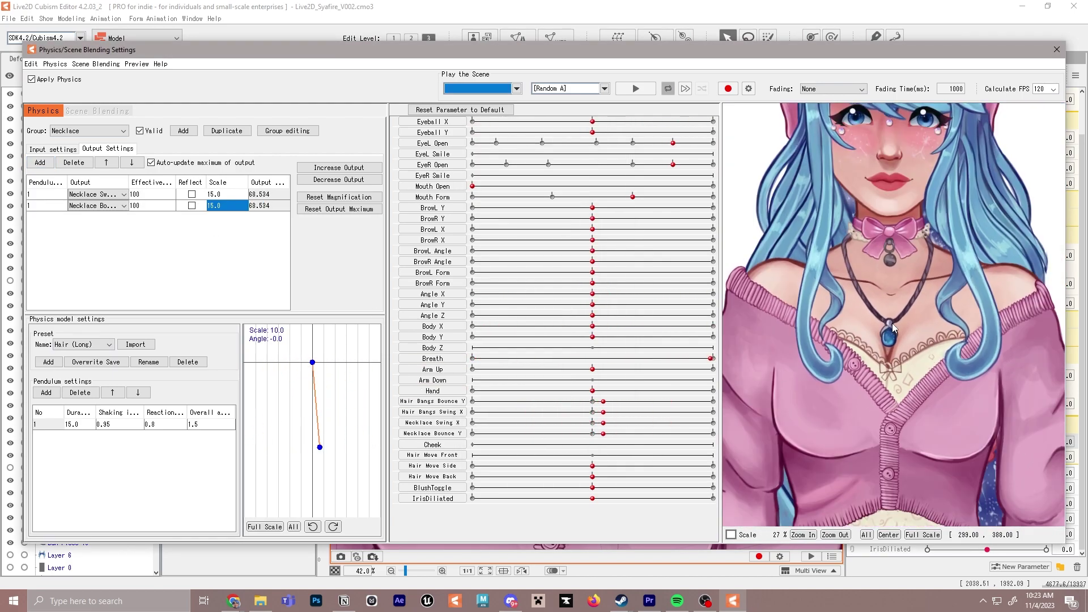
pyautogui.moveTo(892, 472); pyautogui.dragTo(813, 294)
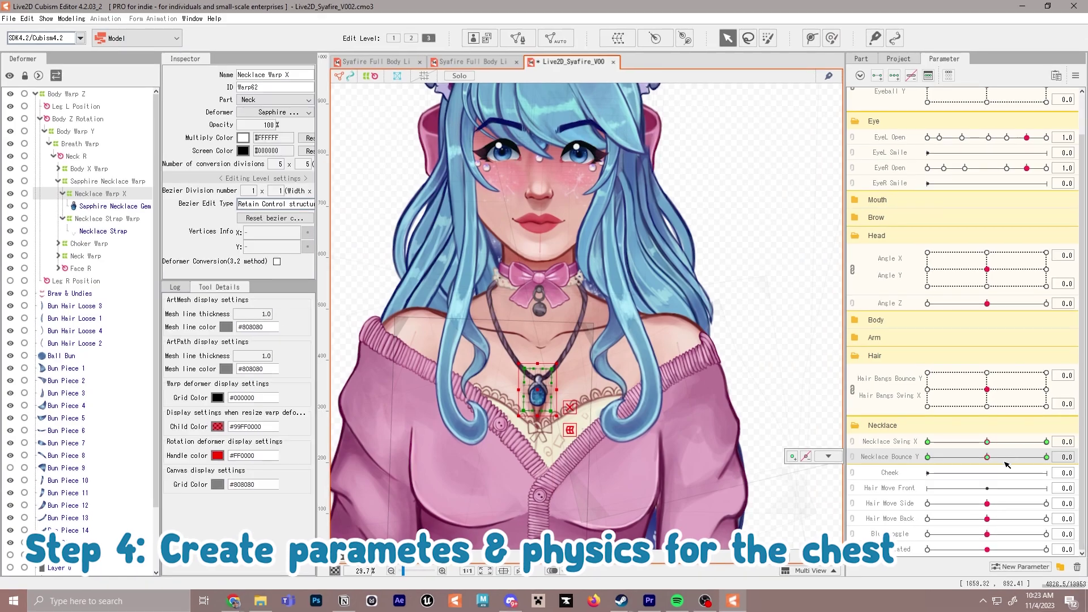
# - Create two new parameters, BobaSwingX and BobaBounceY, each ranging from -15 to 15
pyautogui.click(857, 426)
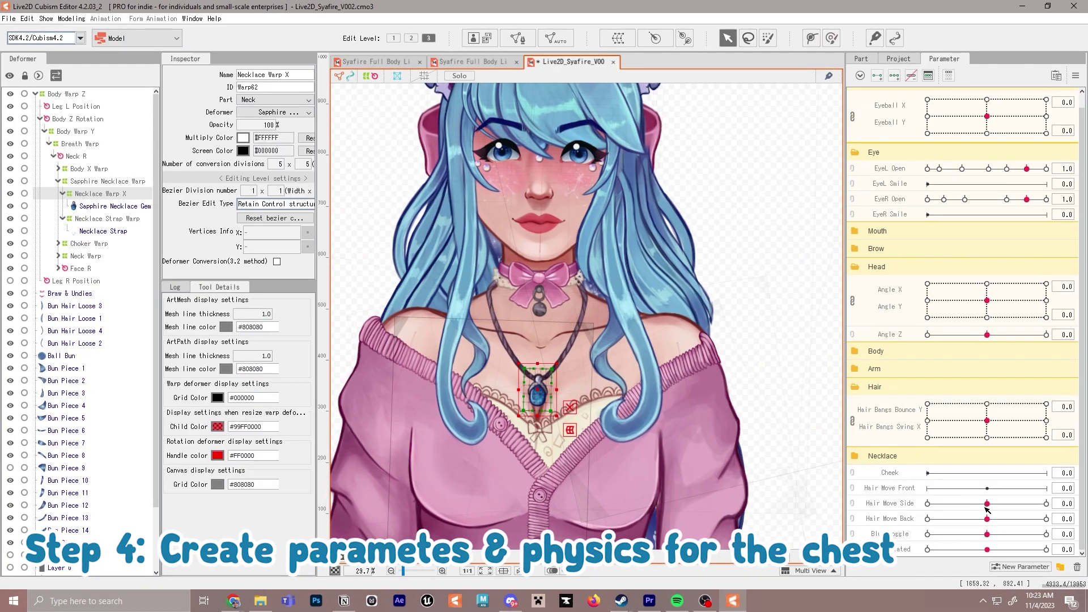
pyautogui.click(1030, 568)
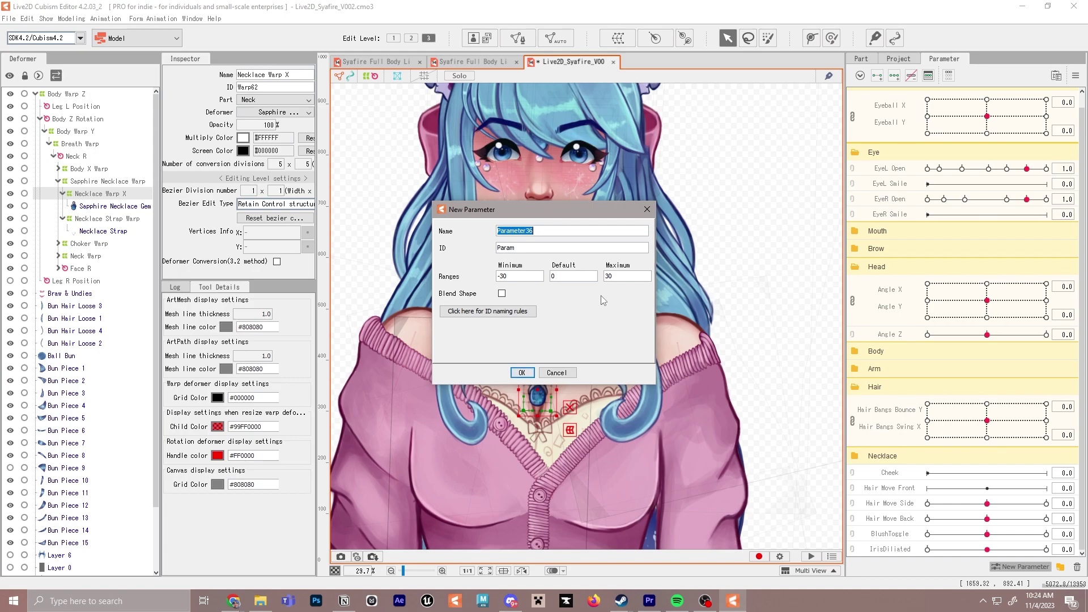
pyautogui.write('BobaSwingX')
pyautogui.press('Return')
pyautogui.click(1019, 567)
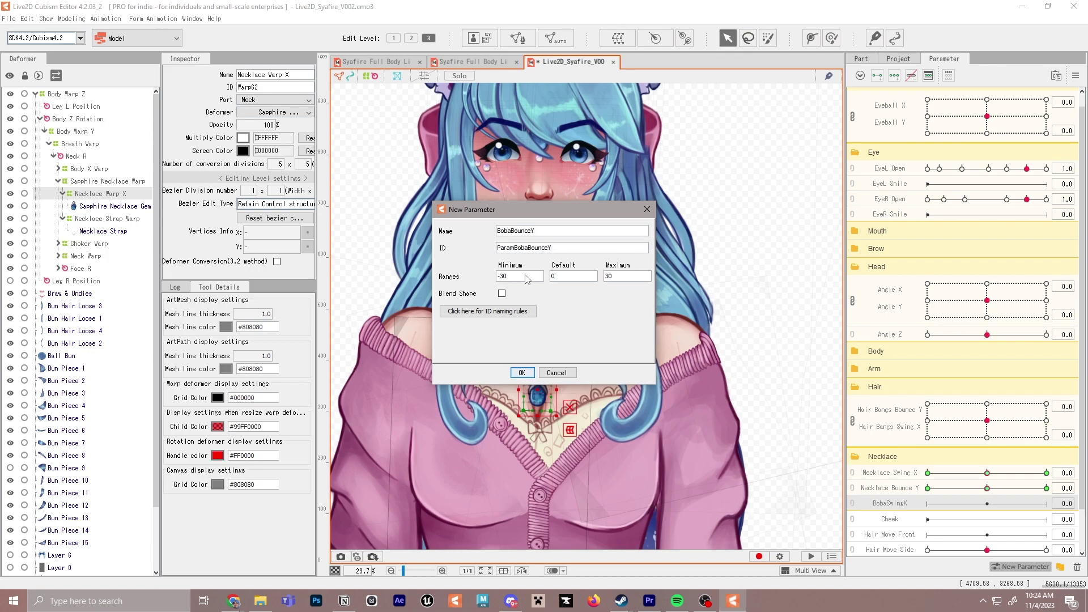
pyautogui.click(522, 372)
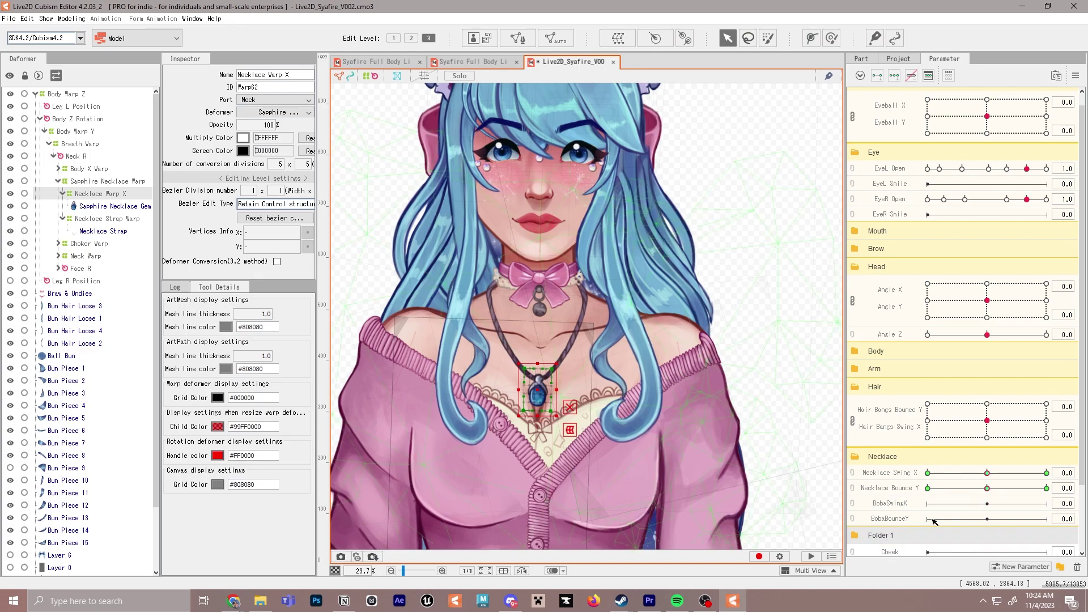
# - Rename the new parameter folder Boba and move BobaSwingX and BobaBounceY into it
pyautogui.doubleClick(884, 537)
pyautogui.keyDown('shift'); pyautogui.click(881, 473); pyautogui.keyUp('shift')
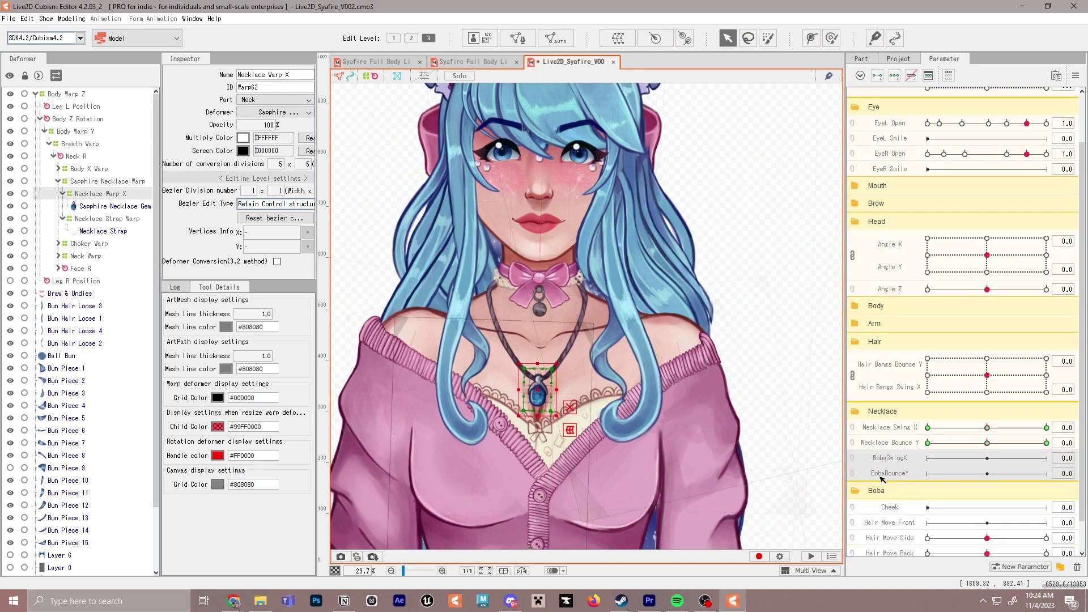
pyautogui.moveTo(889, 464)
pyautogui.mouseDown()
pyautogui.moveTo(888, 490)
pyautogui.moveTo(890, 465)
pyautogui.mouseUp()
pyautogui.scroll(-2, 938, 477)
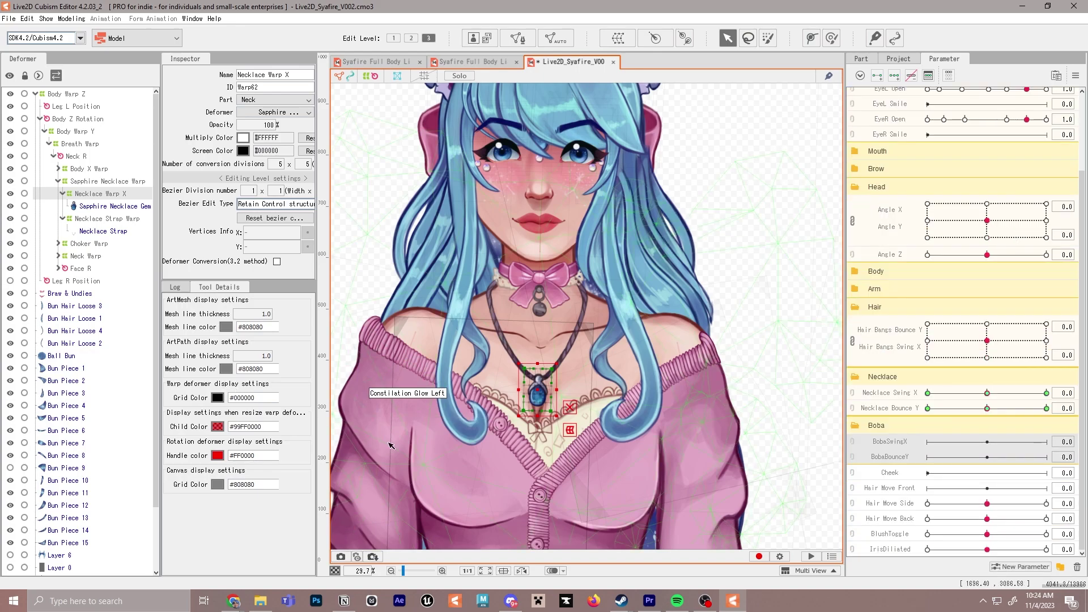
# - Create the parent warp deformer Sweater Main Warp X for the Sweater Main Upper mesh
pyautogui.click(470, 473)
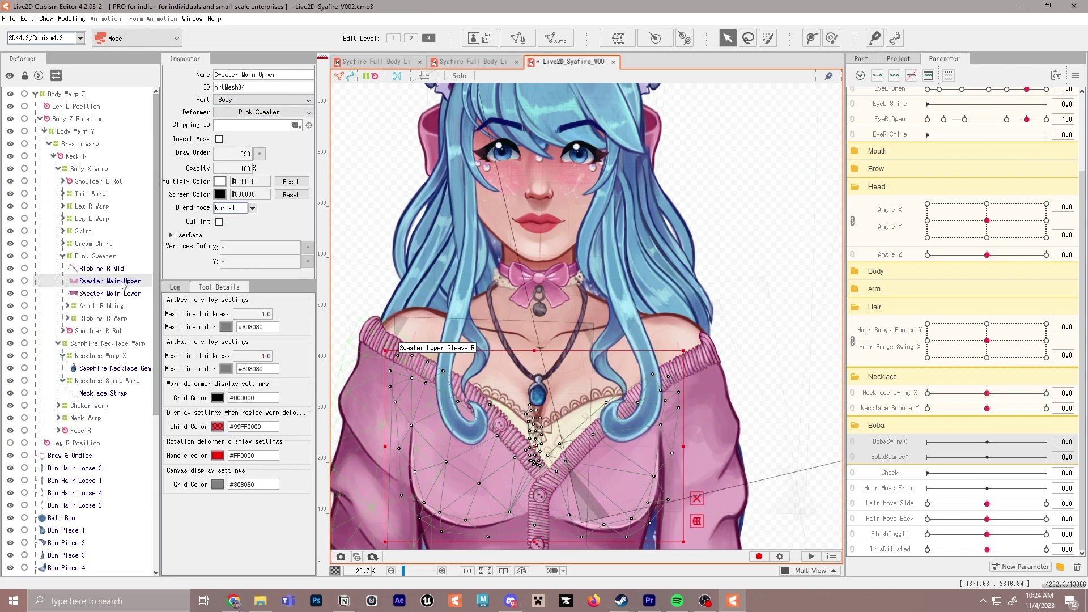
pyautogui.click(627, 39)
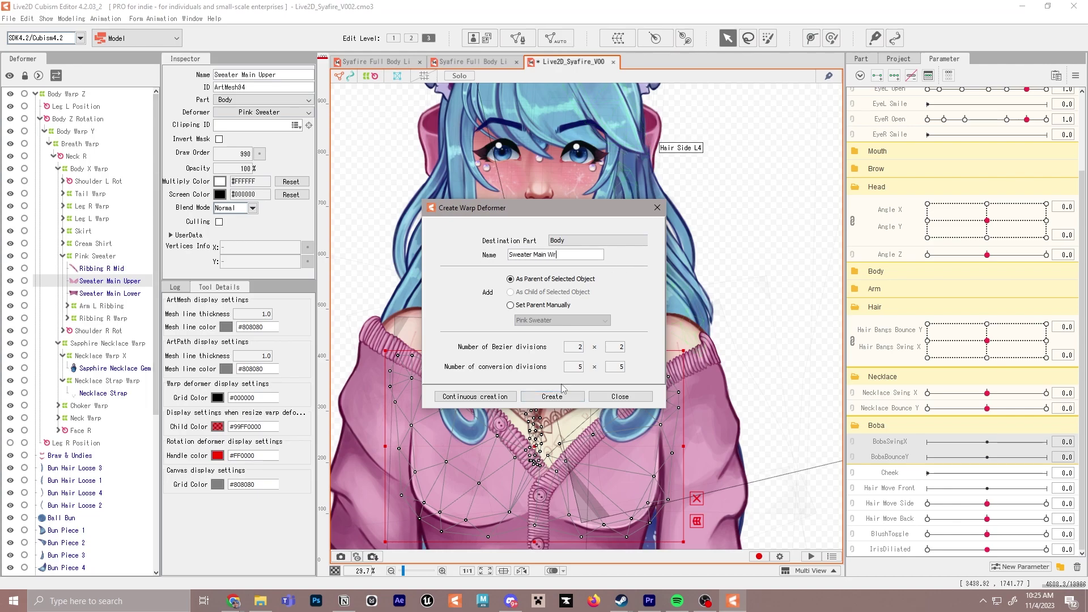
pyautogui.press('Return')
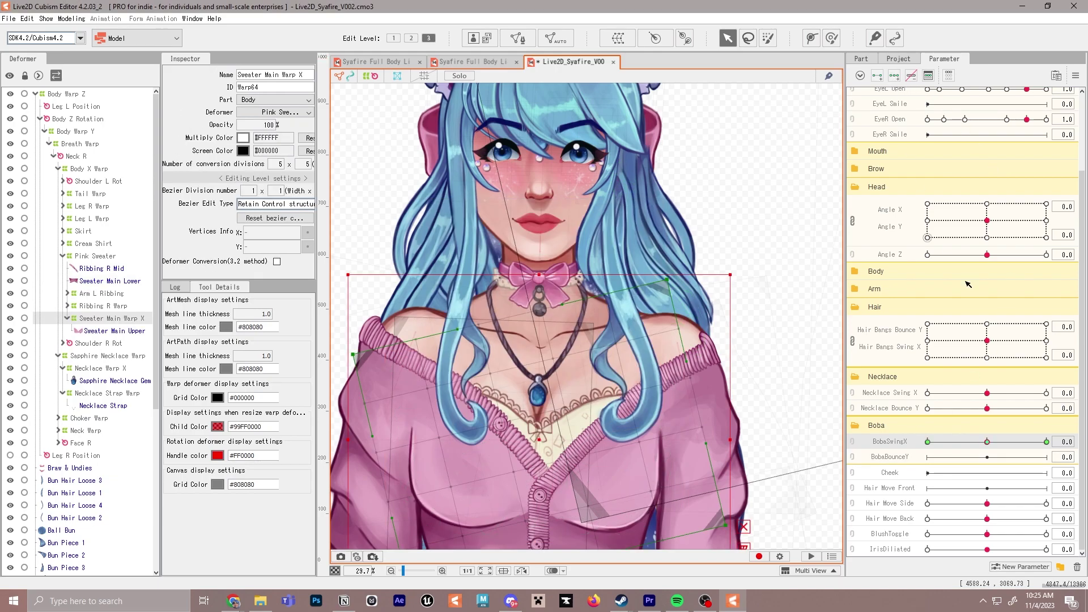
# - Shift Sweater Main Warp X slightly sideways in opposite directions at BobaSwingX 15 and -15, and reset the parameter to 0
pyautogui.click(1047, 442)
pyautogui.scroll(-2, 568, 368)
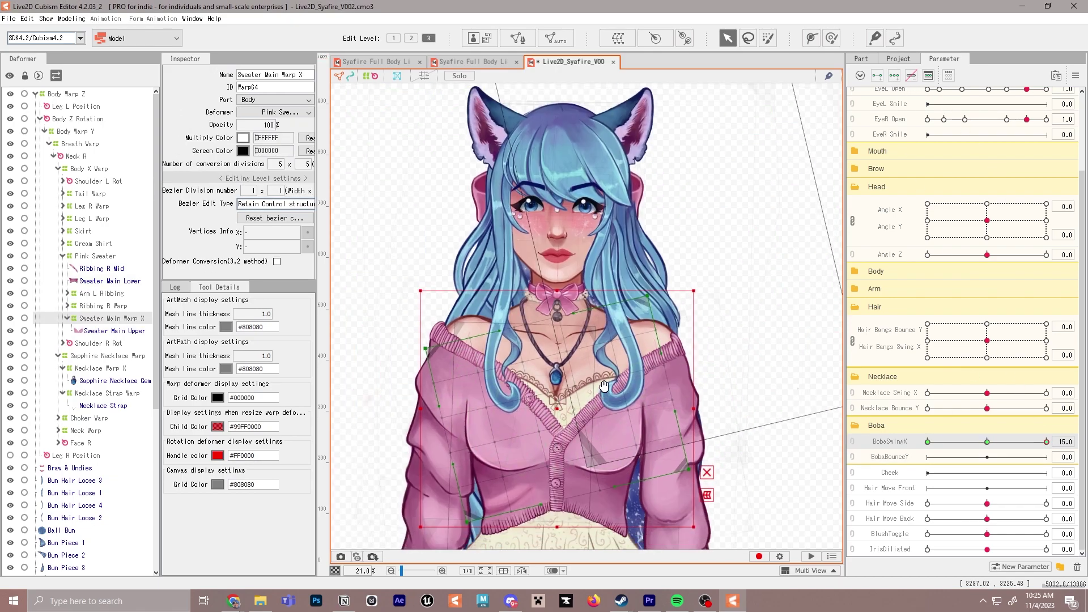
pyautogui.click(927, 442)
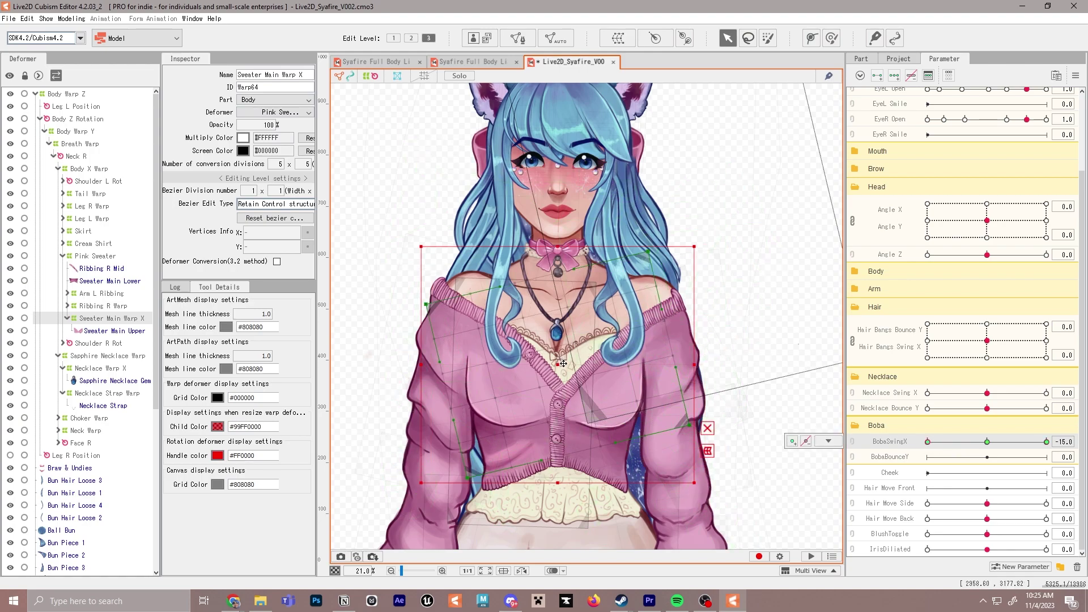
pyautogui.moveTo(564, 363); pyautogui.dragTo(554, 367)
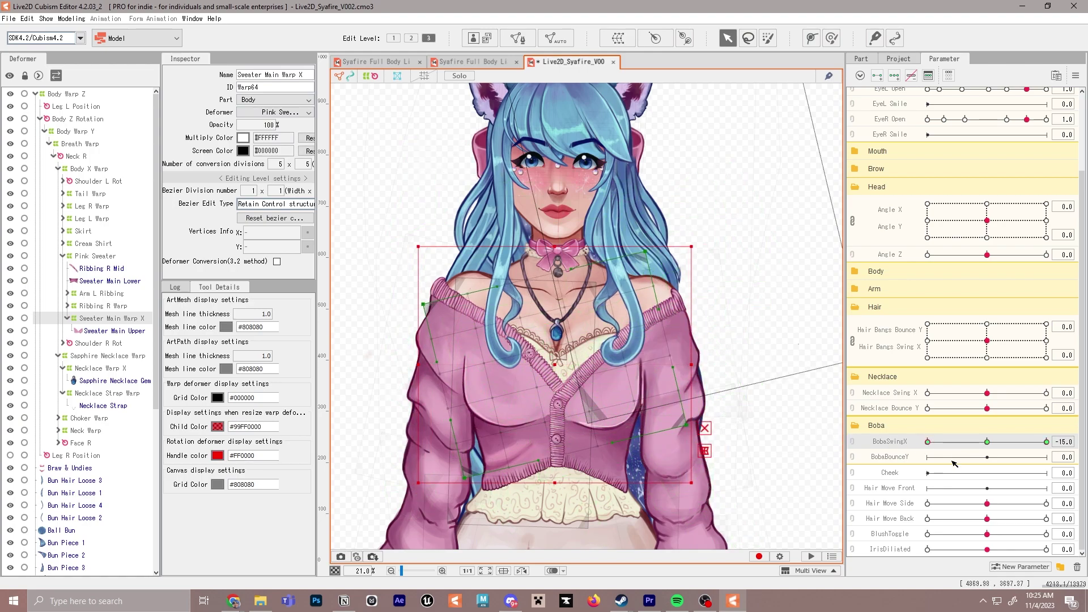
pyautogui.moveTo(927, 442); pyautogui.dragTo(1055, 442)
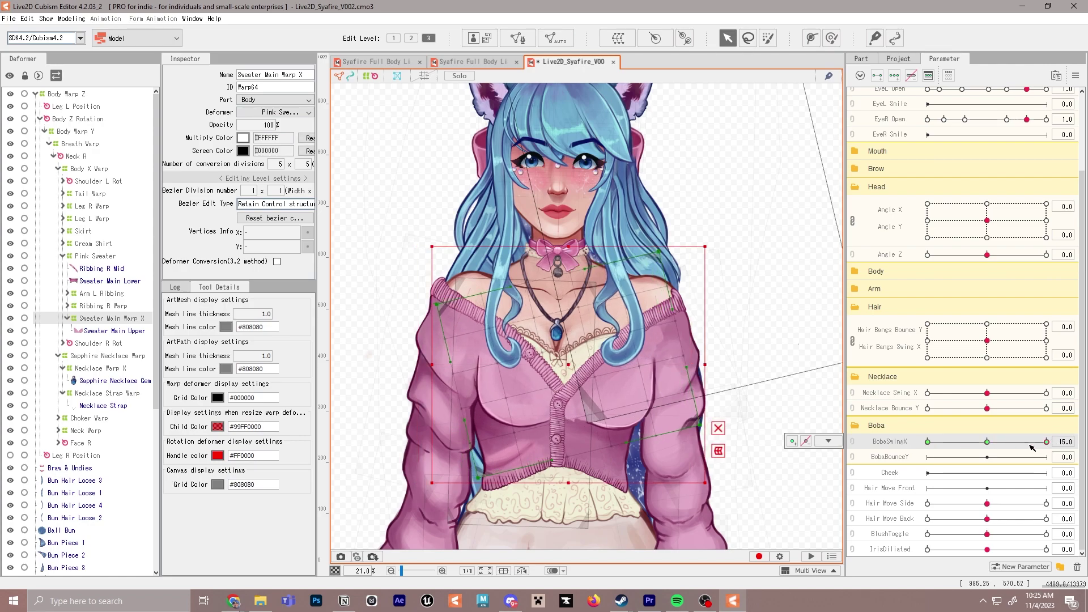
pyautogui.click(987, 442)
# - Add three keys on BobaBounceY for Sweater Main Warp X and move the deformer vertically at the end keys
pyautogui.click(870, 458)
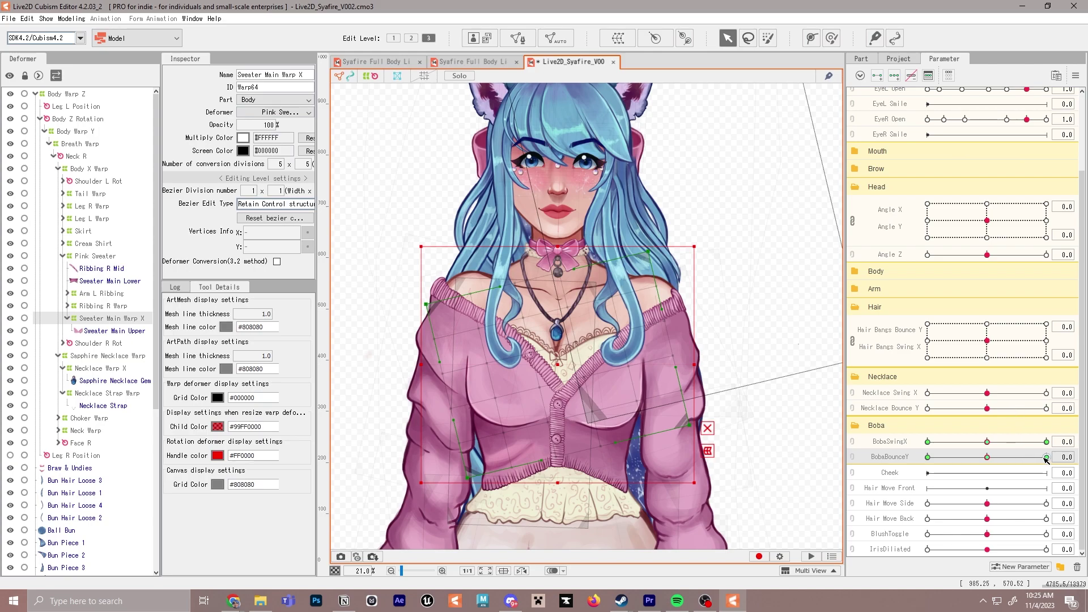
pyautogui.click(927, 457)
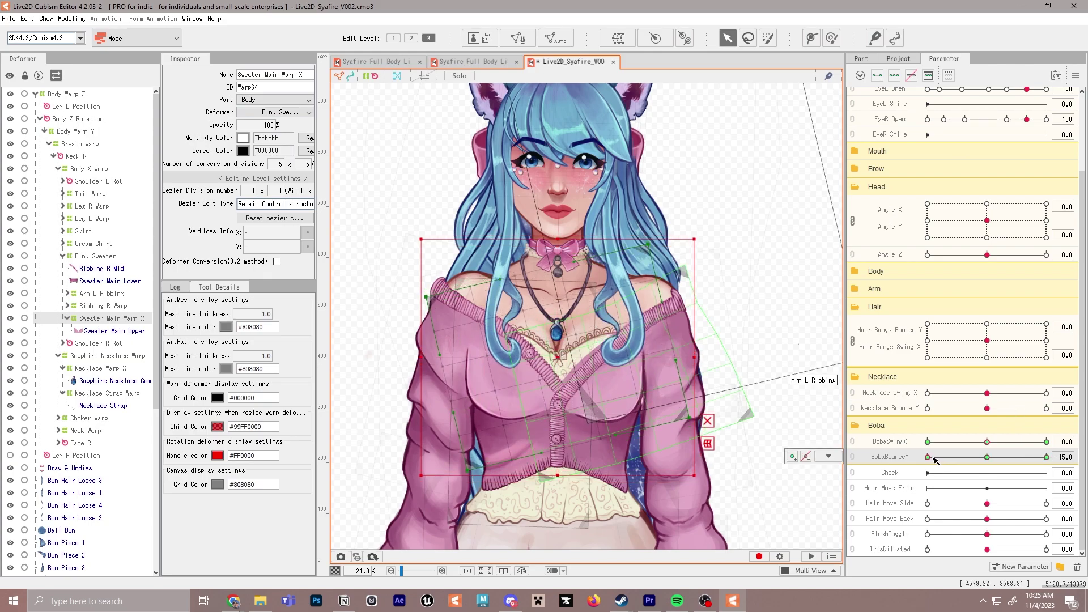
pyautogui.click(987, 456)
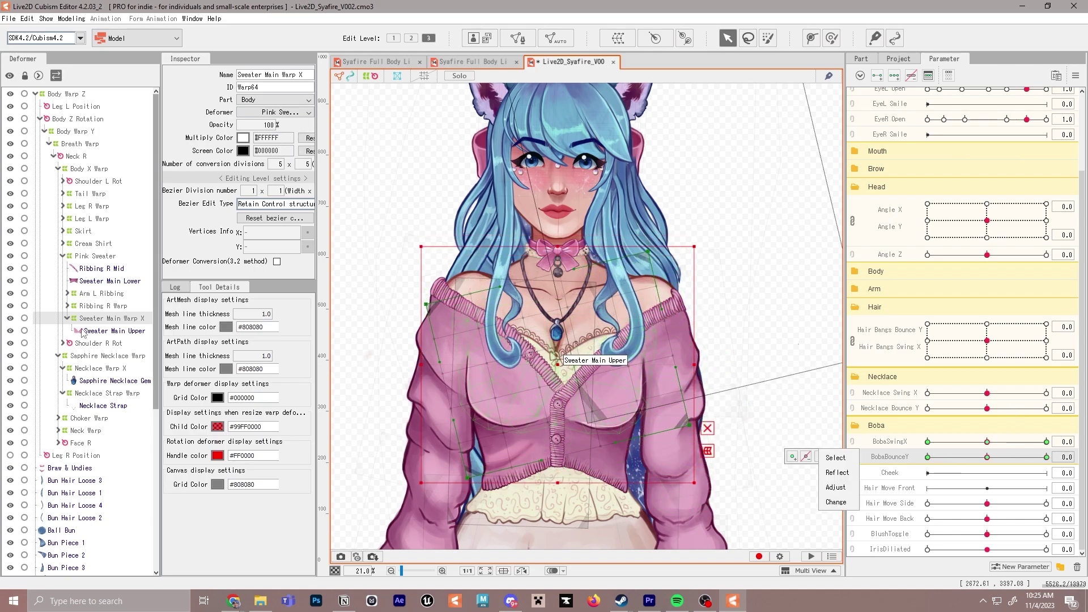
# - Create the parent warp deformer Ripping X Warp for the Ribbing R Mid mesh
pyautogui.click(110, 287)
pyautogui.click(110, 281)
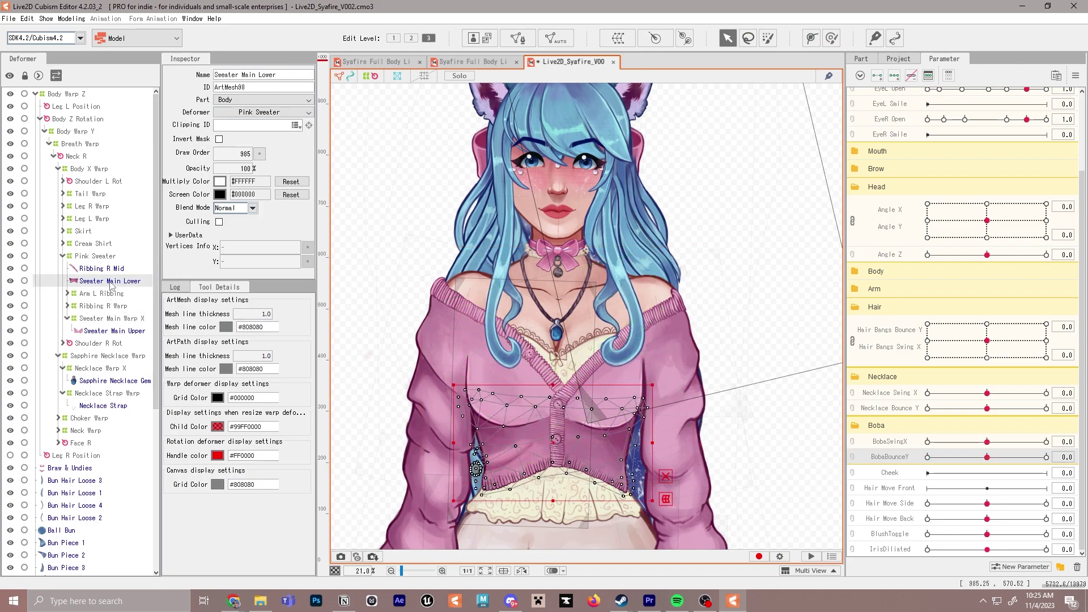
pyautogui.click(102, 269)
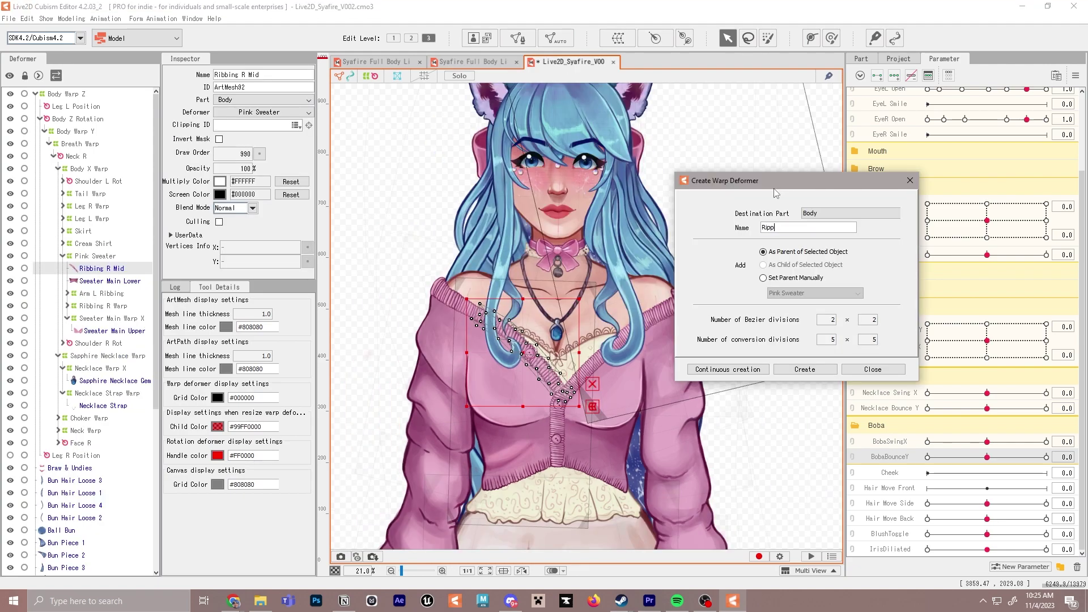
pyautogui.press('Return')
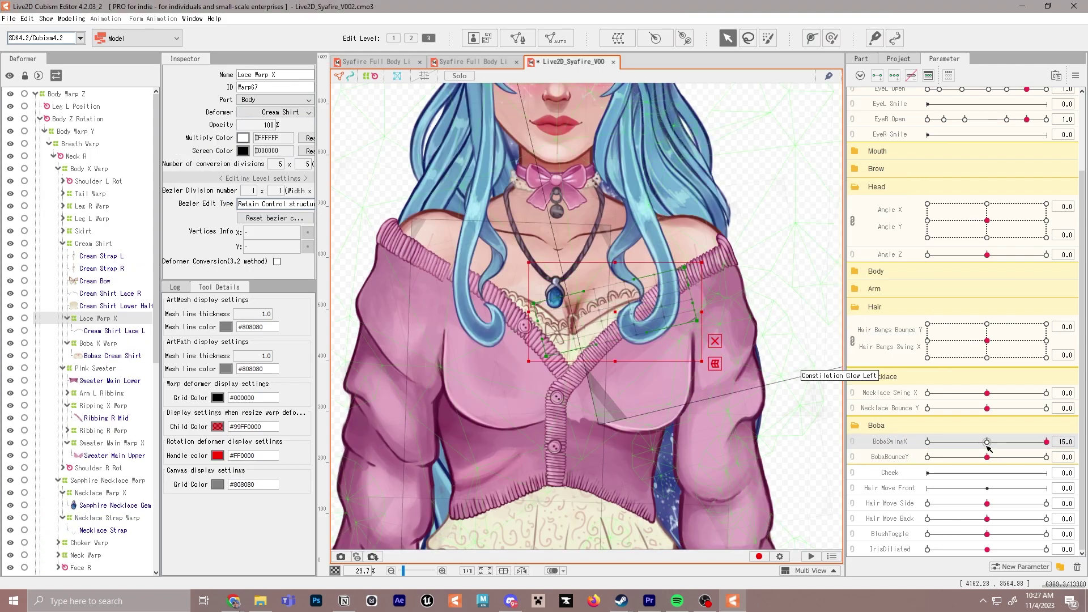
# - Set BobaBounceY to -15 for Lace Warp X, and create the parent warp deformer Shirt Lace R Warp X for the Cream Shirt Lace R mesh
pyautogui.click(986, 441)
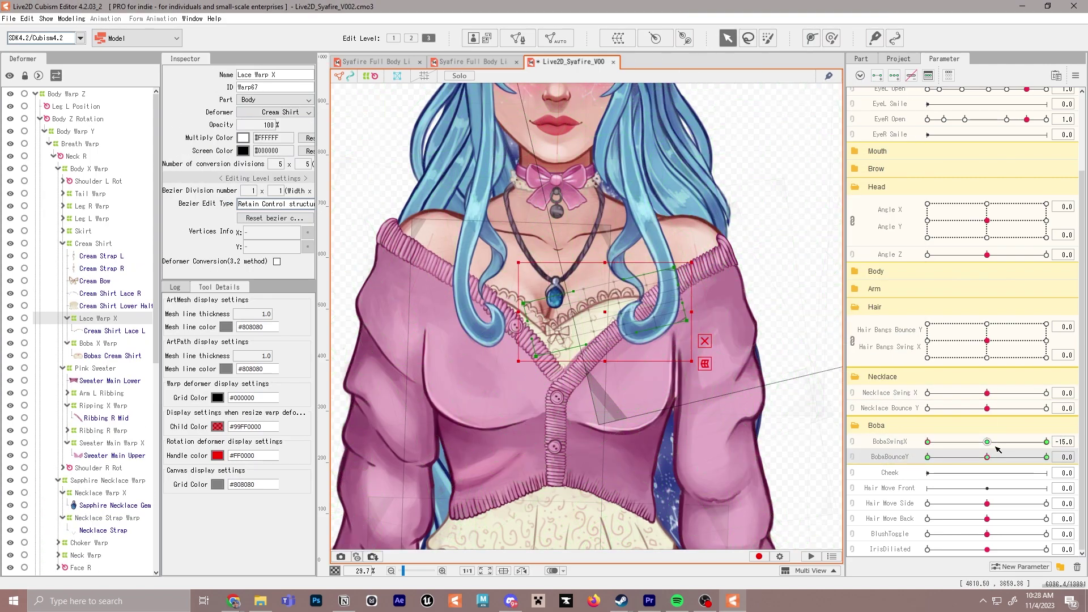
pyautogui.moveTo(986, 456); pyautogui.dragTo(927, 456)
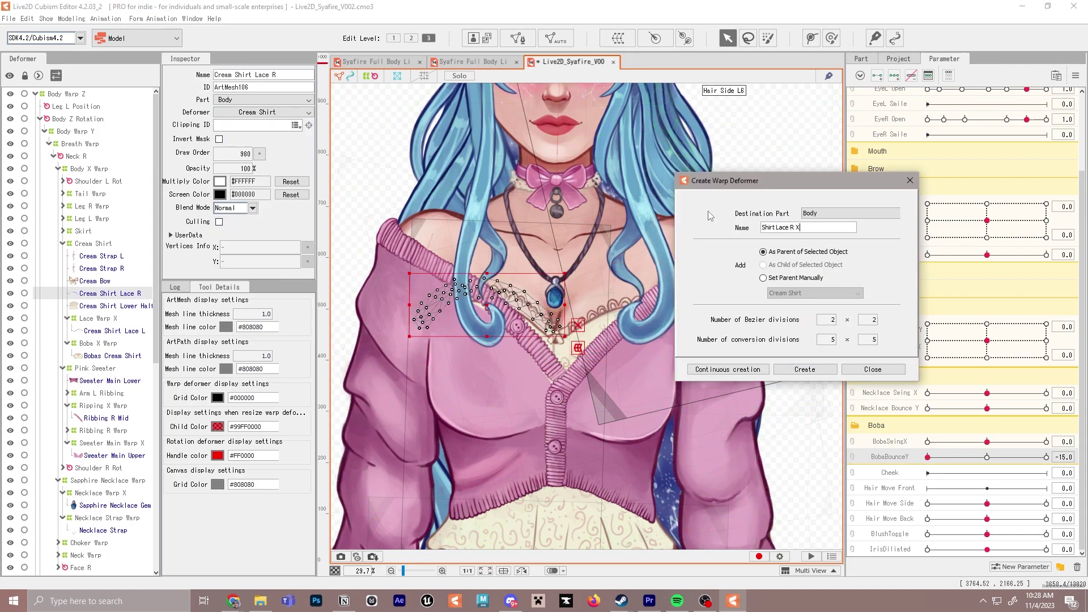
pyautogui.press('Return')
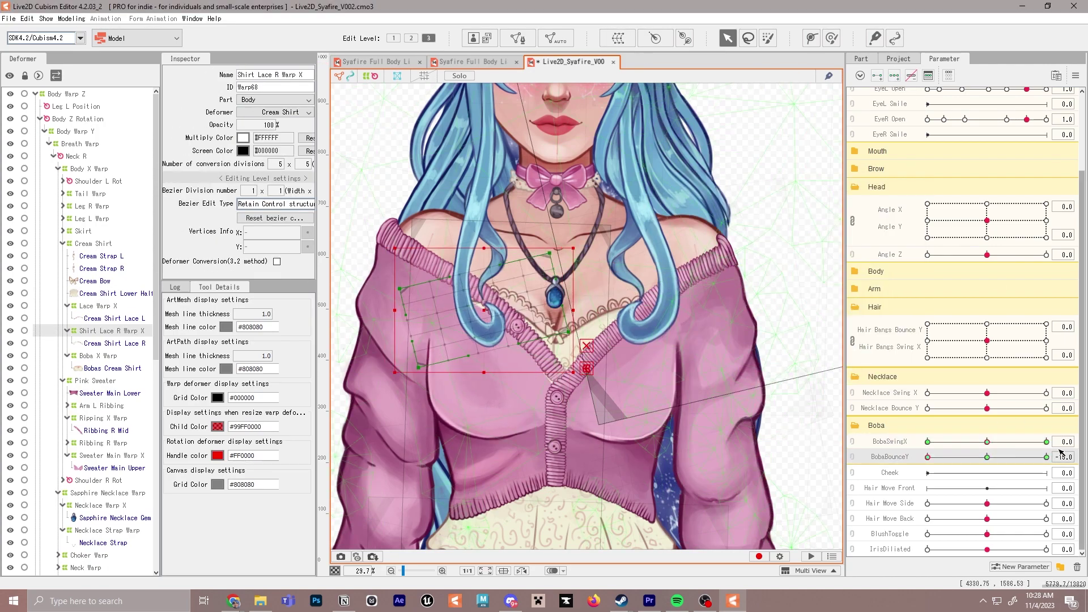
pyautogui.moveTo(1046, 457); pyautogui.dragTo(986, 457)
# - Create the parent warp deformer Cream Bow X Warp for the Cream Bow mesh, and deselect it with both Boba parameters at 0
pyautogui.click(617, 38)
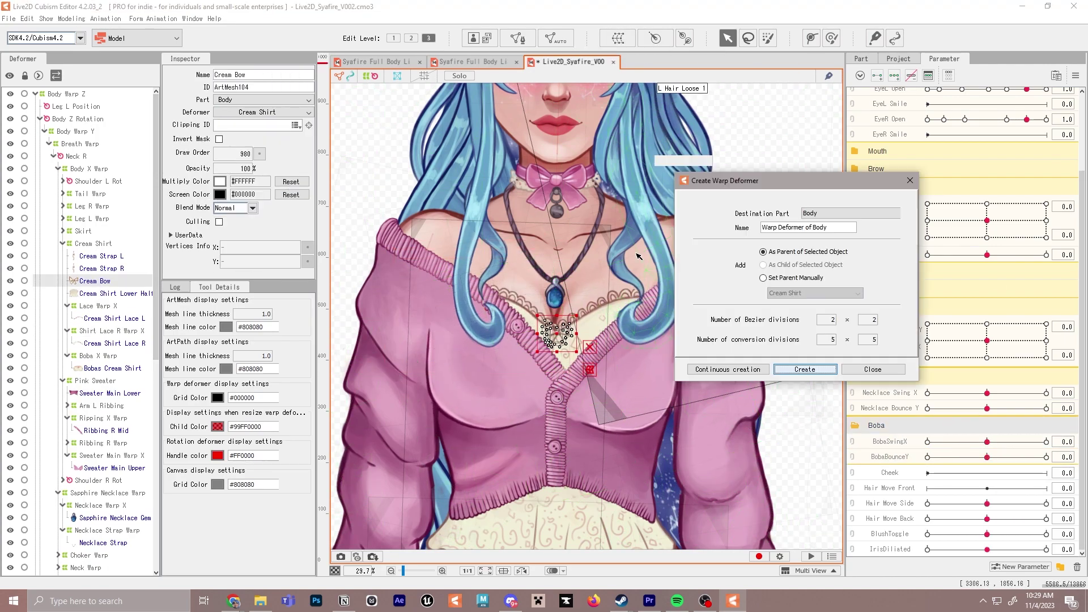
pyautogui.write('Cream Bow')
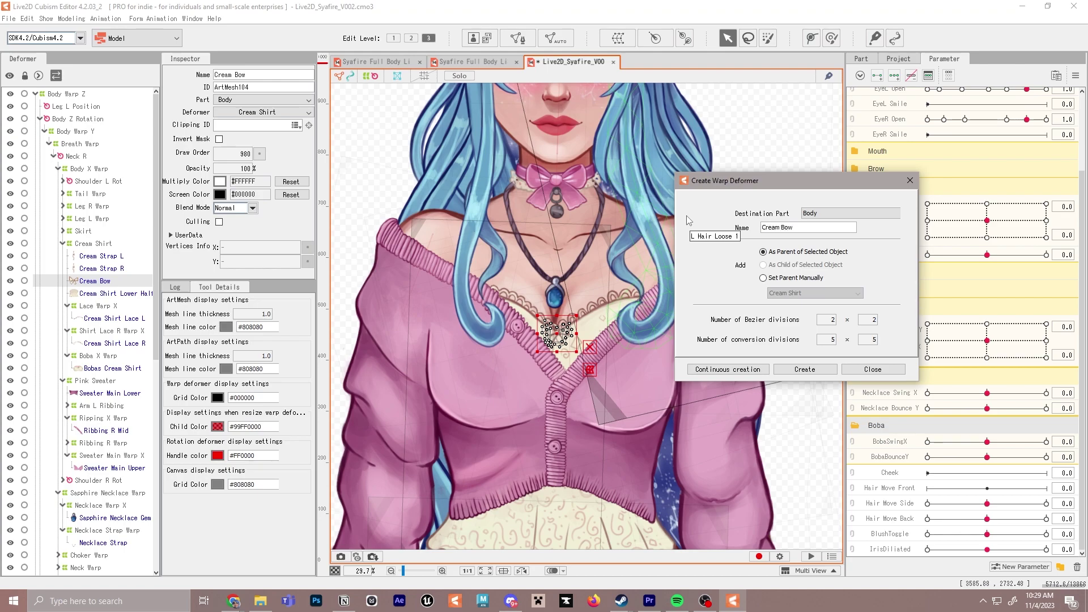
pyautogui.write('X Warp')
pyautogui.press('Return')
pyautogui.moveTo(986, 442)
pyautogui.mouseDown()
pyautogui.moveTo(939, 452)
pyautogui.moveTo(986, 452)
pyautogui.mouseUp()
pyautogui.click(739, 90)
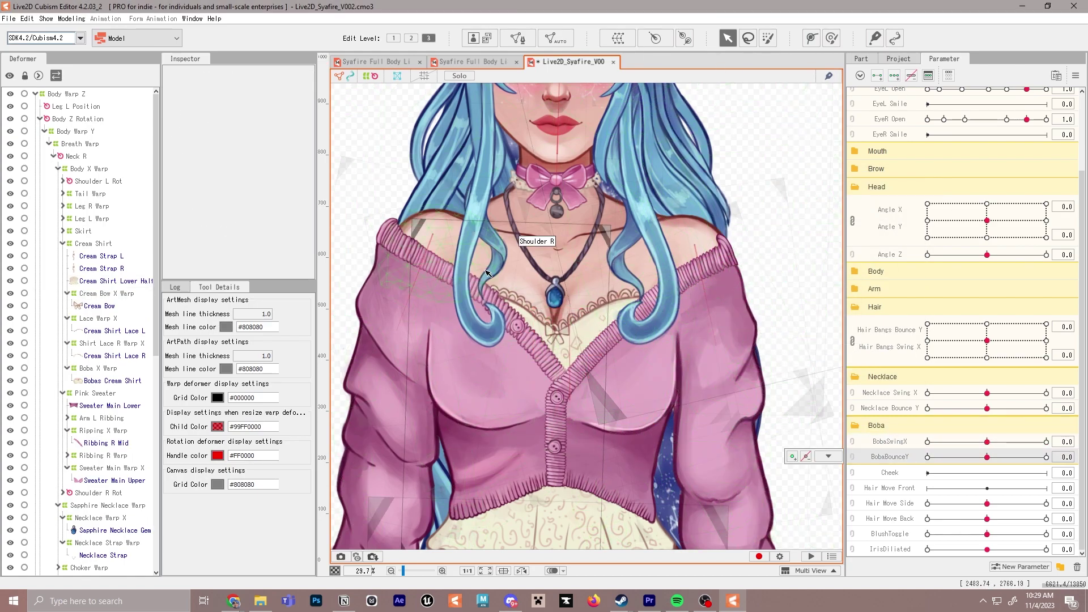
# - Add a physics group named Boba with the Bust Input preset and the Hair (Short) physics model preset
pyautogui.click(71, 18)
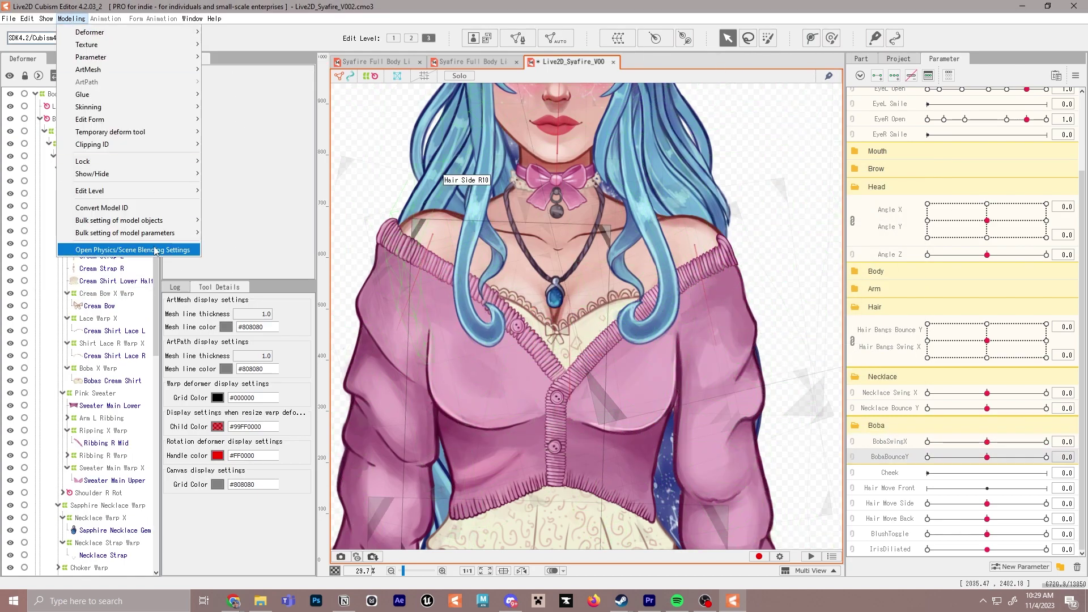
pyautogui.click(159, 248)
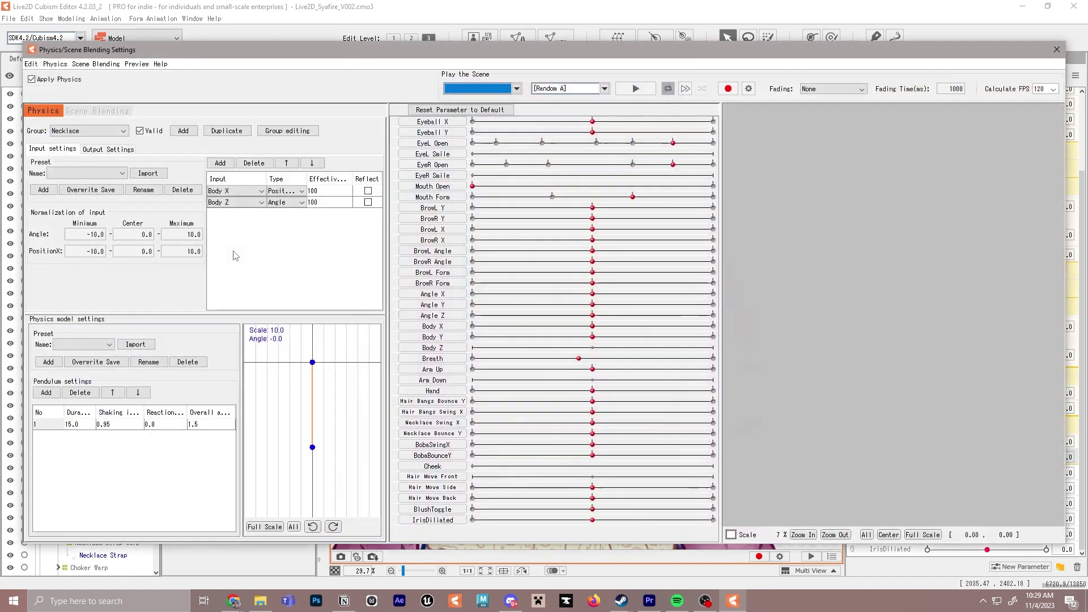
pyautogui.click(183, 131)
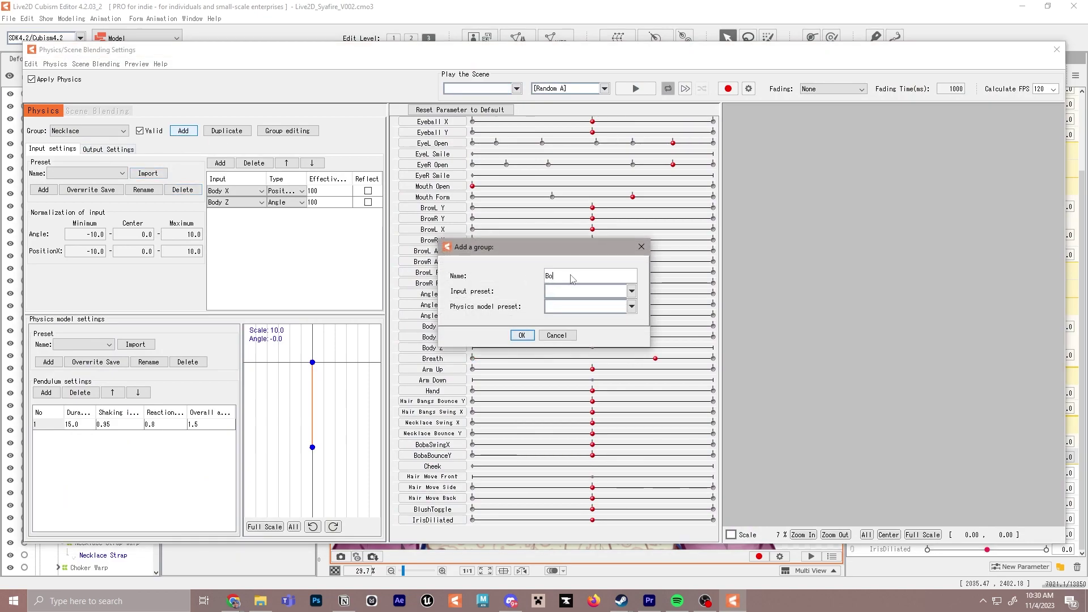
pyautogui.click(581, 291)
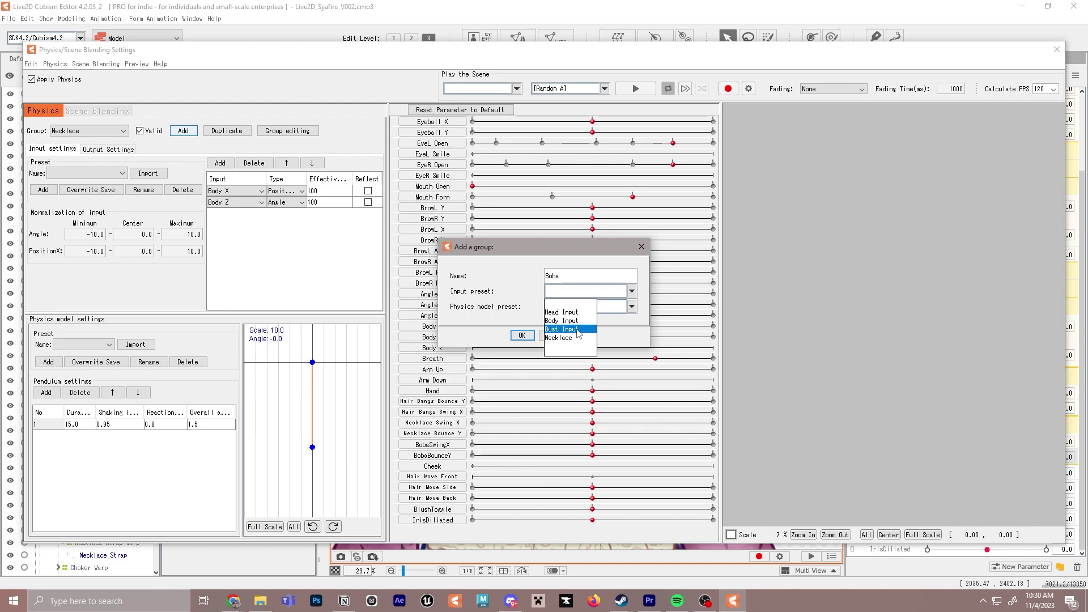
pyautogui.click(578, 330)
pyautogui.click(631, 306)
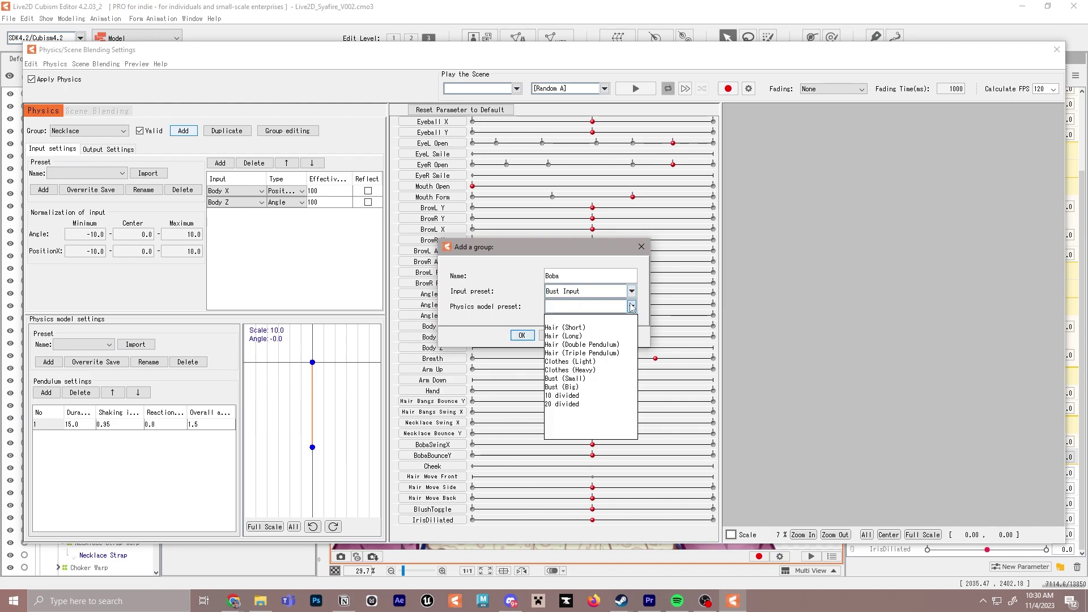
pyautogui.click(594, 329)
pyautogui.click(522, 335)
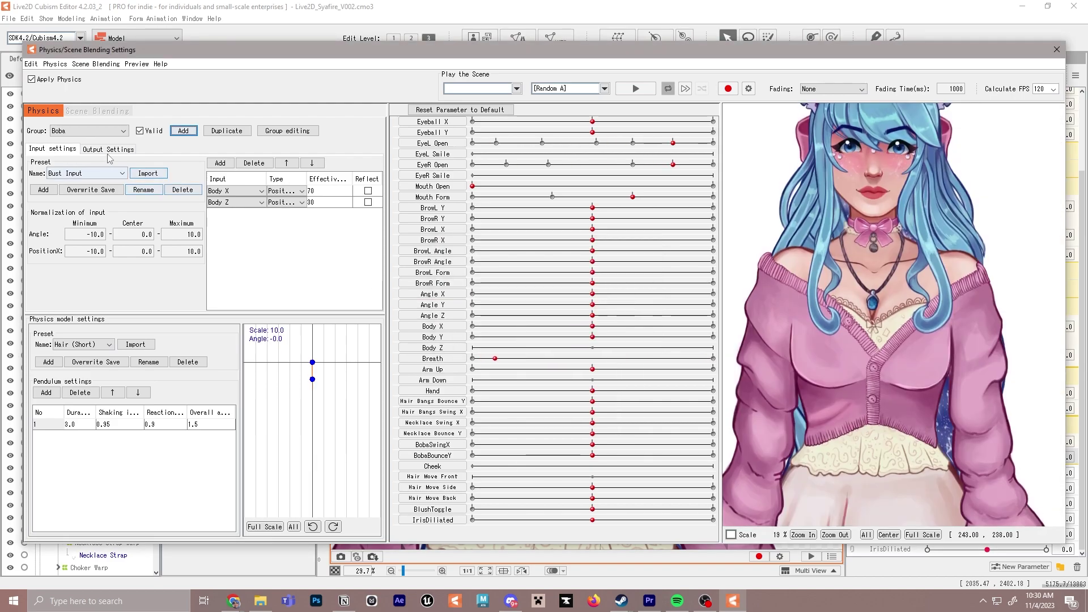
# - Add BobaSwingX and BobaBounceY as output parameters of the Boba physics group, and close the physics settings
pyautogui.click(39, 162)
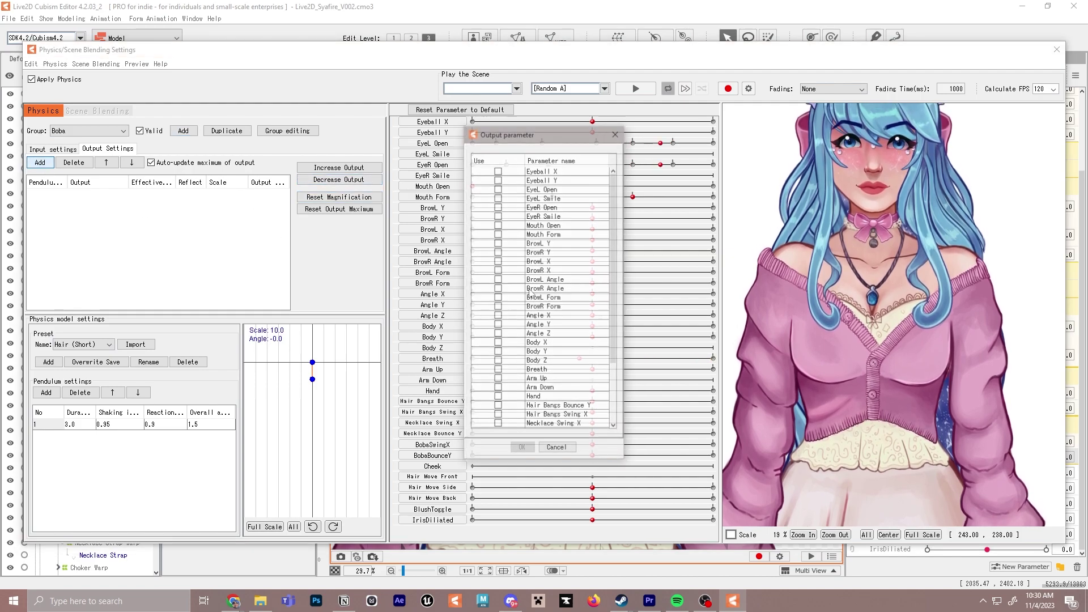
pyautogui.scroll(-3, 500, 387)
pyautogui.click(497, 370)
pyautogui.click(497, 361)
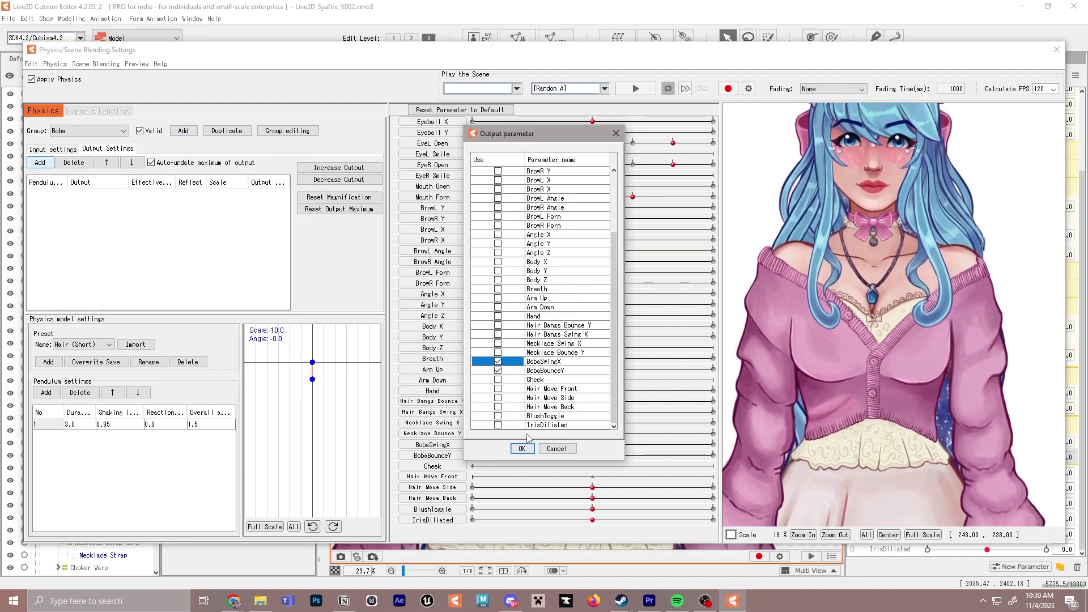
pyautogui.click(521, 448)
pyautogui.click(1056, 49)
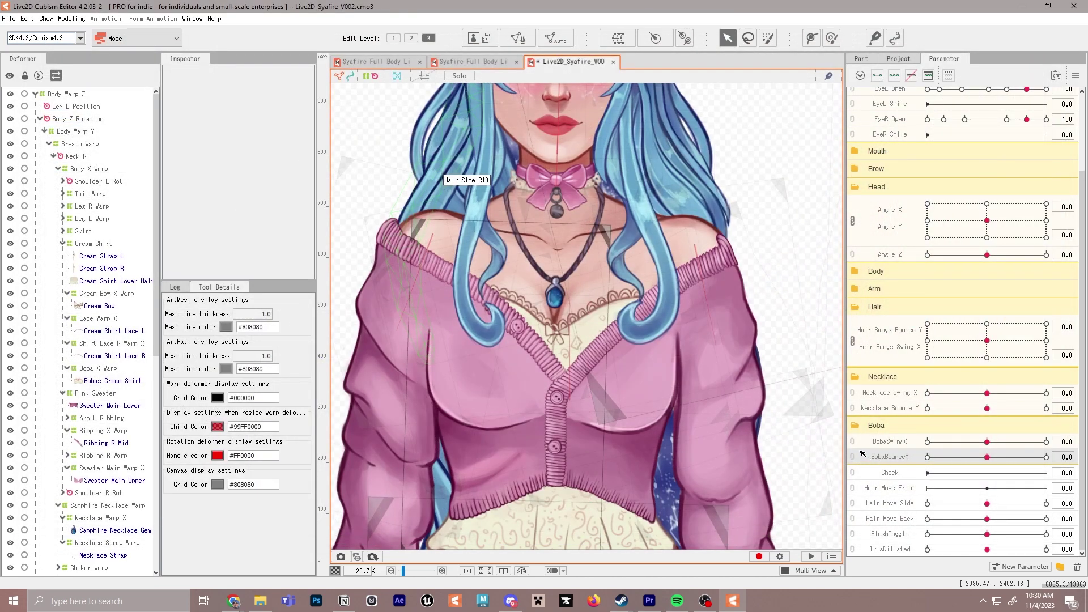
# - Combine BobaSwingX and BobaBounceY into one two-axis parameter, and set both of their physics output scales to 15
pyautogui.click(71, 18)
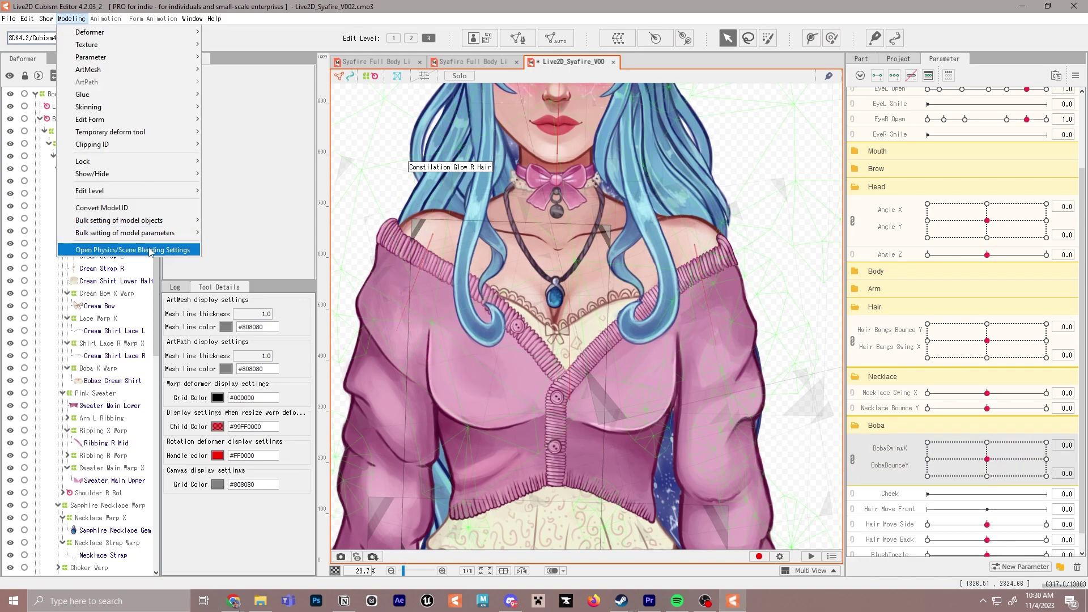
pyautogui.click(142, 246)
pyautogui.click(108, 149)
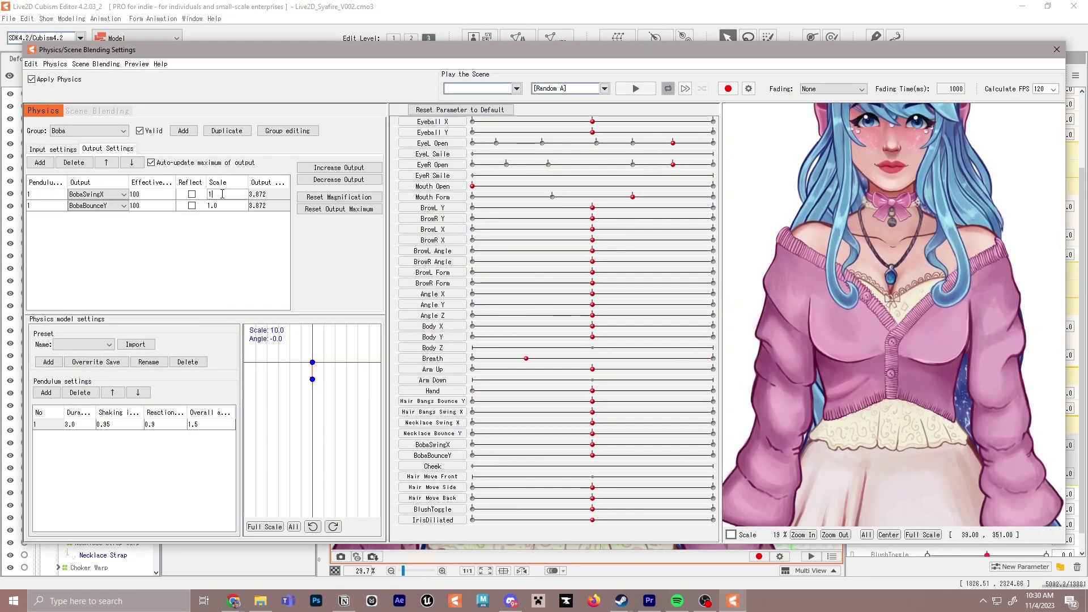
pyautogui.click(219, 193)
pyautogui.click(220, 205)
pyautogui.write('15')
pyautogui.moveTo(893, 314); pyautogui.dragTo(919, 313)
# - Set the duration of the Boba group's pendulum to 10
pyautogui.click(72, 424)
pyautogui.click(77, 425)
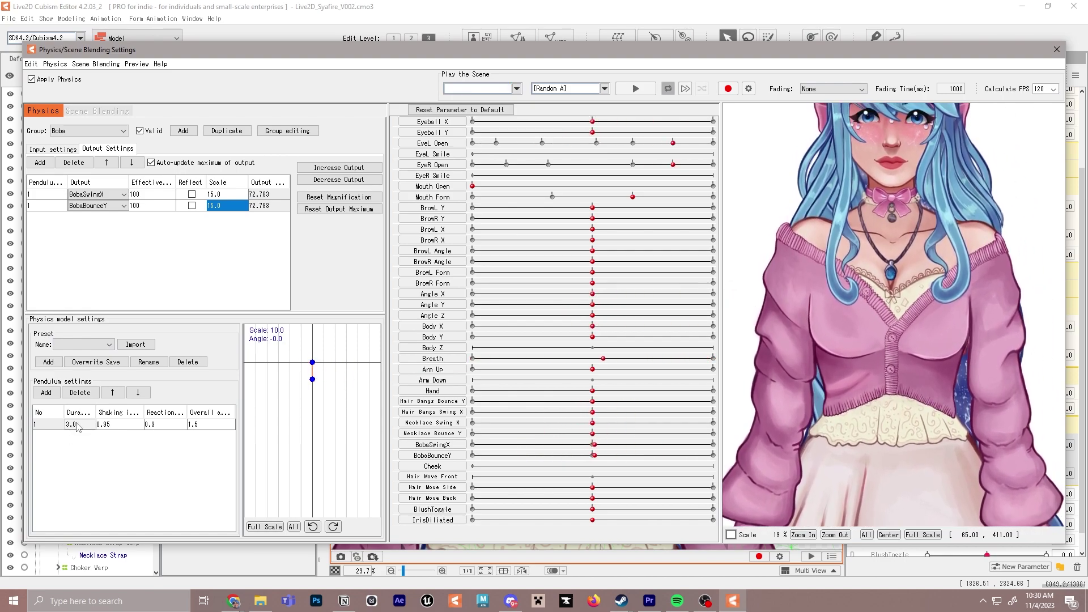
pyautogui.write('5')
pyautogui.press('Return')
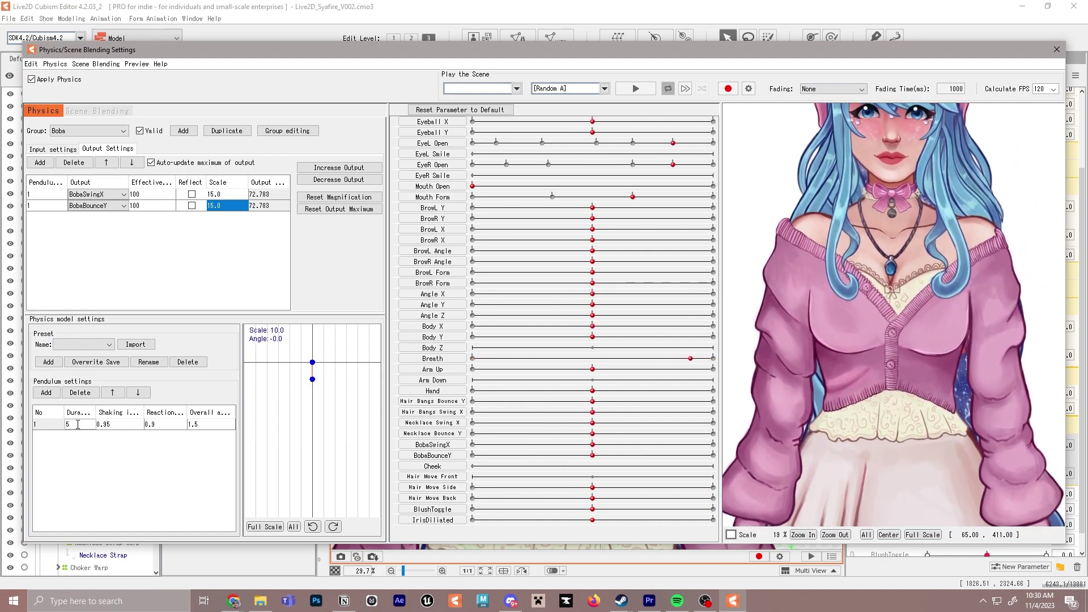
pyautogui.write('10')
pyautogui.press('Return')
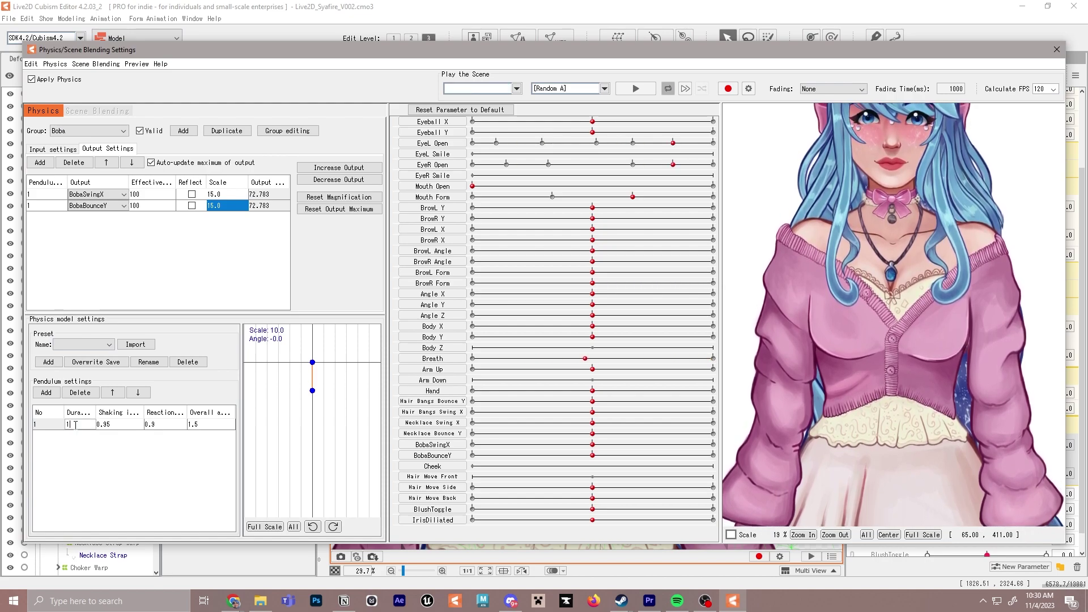
# - Test the chest, necklace and hair physics by moving the model around in the preview
pyautogui.moveTo(890, 406); pyautogui.dragTo(946, 405)
pyautogui.scroll(-2, 946, 409)
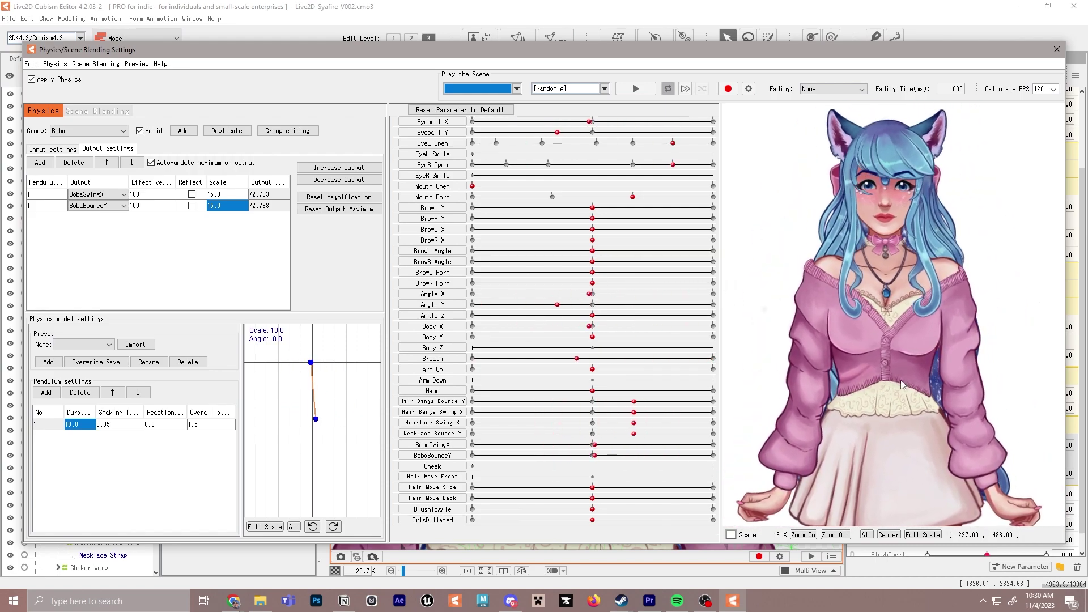
pyautogui.scroll(2, 912, 362)
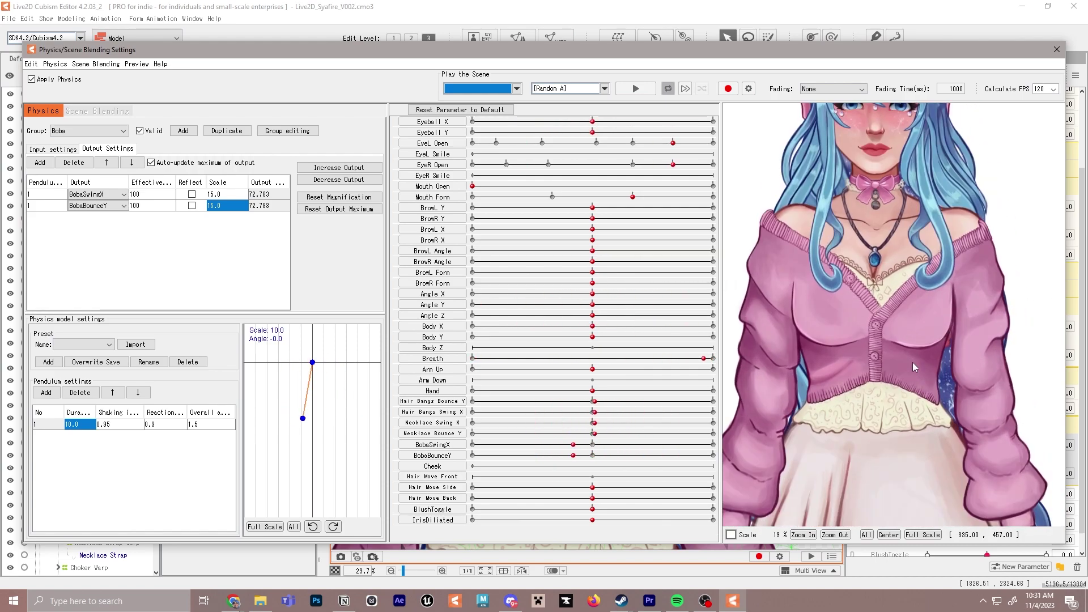
pyautogui.scroll(-2, 881, 371)
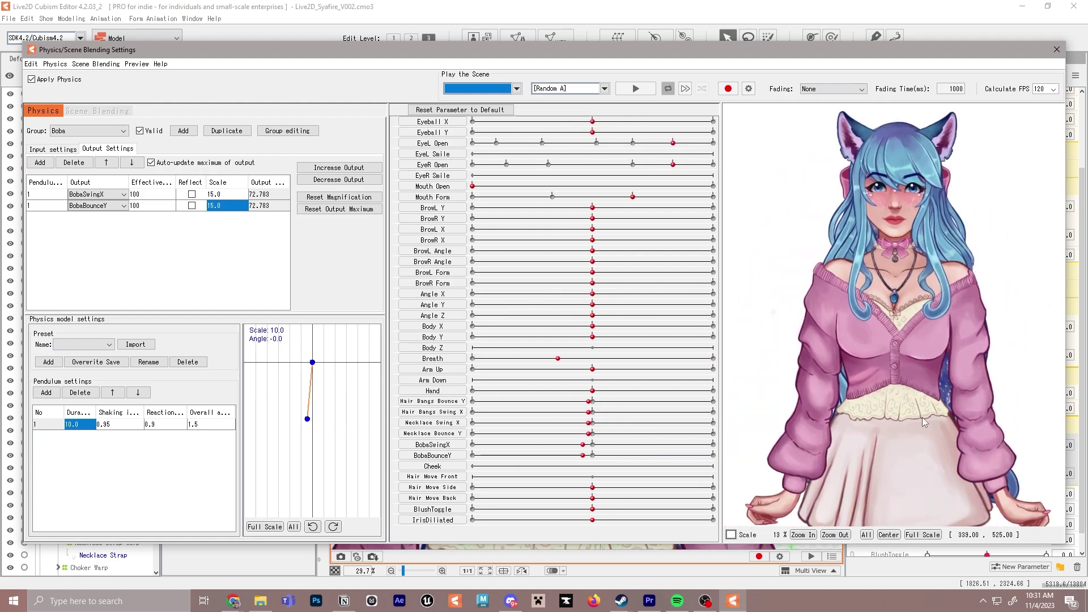
pyautogui.moveTo(907, 366); pyautogui.dragTo(869, 335)
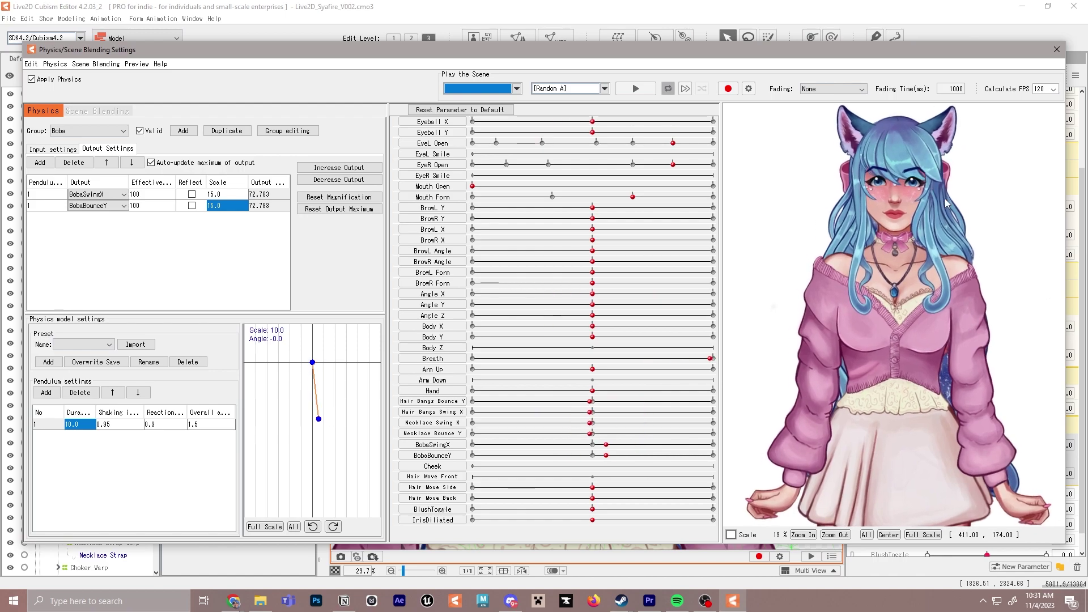
pyautogui.scroll(3, 907, 195)
pyautogui.scroll(1, 858, 196)
pyautogui.moveTo(865, 201); pyautogui.dragTo(858, 266)
pyautogui.scroll(-4, 944, 267)
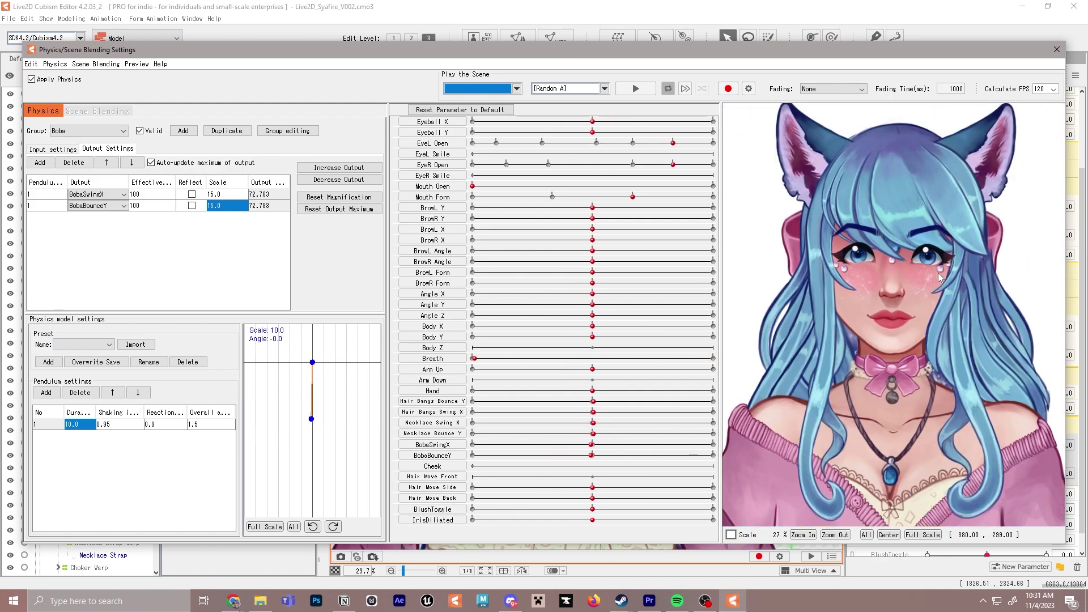
# - Close the physics settings and save the model
pyautogui.click(1056, 49)
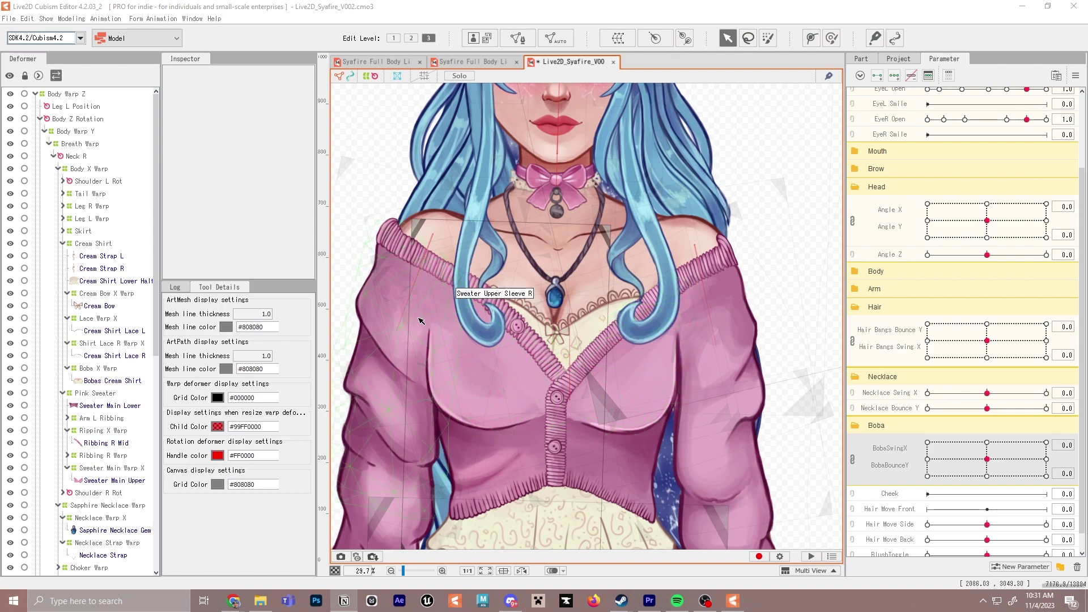
pyautogui.scroll(-2, 555, 295)
pyautogui.moveTo(556, 182); pyautogui.dragTo(553, 266)
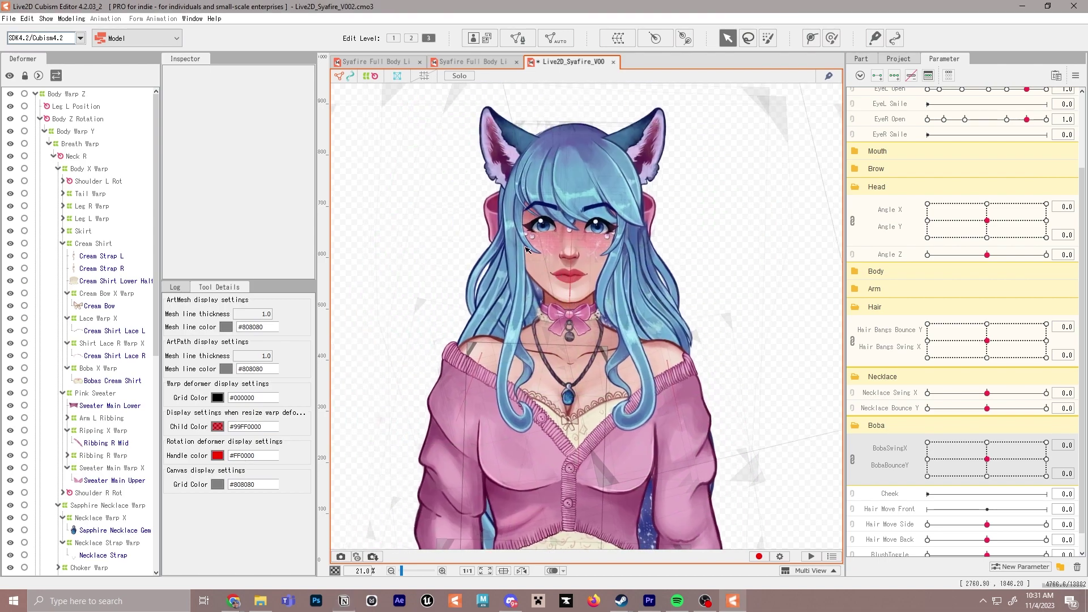
pyautogui.scroll(2, 509, 183)
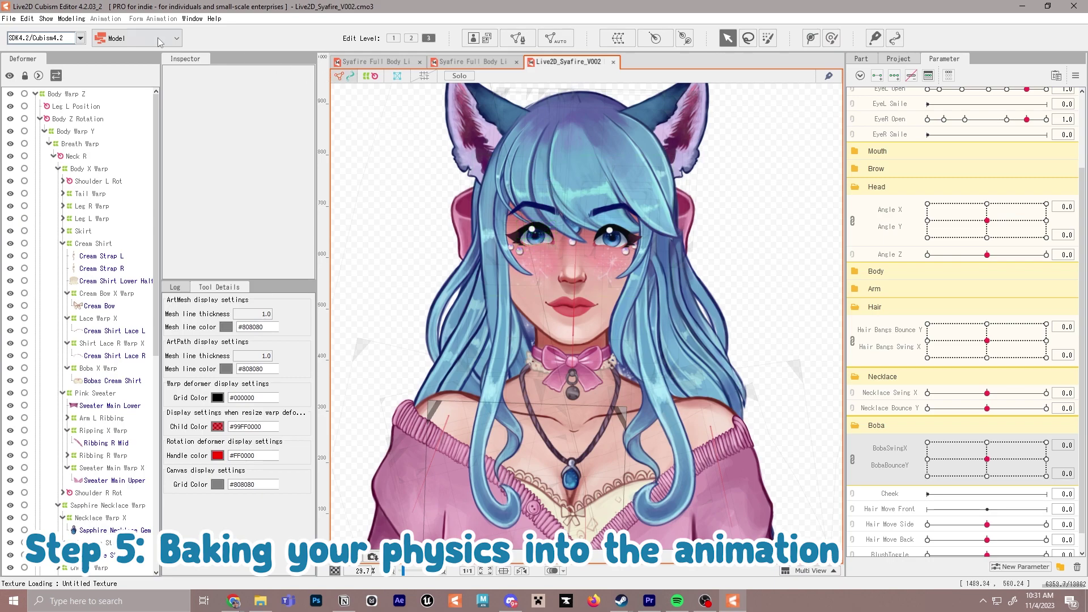
# - Open the recent animation file Expression_Shy_Sya0.can3
pyautogui.click(8, 19)
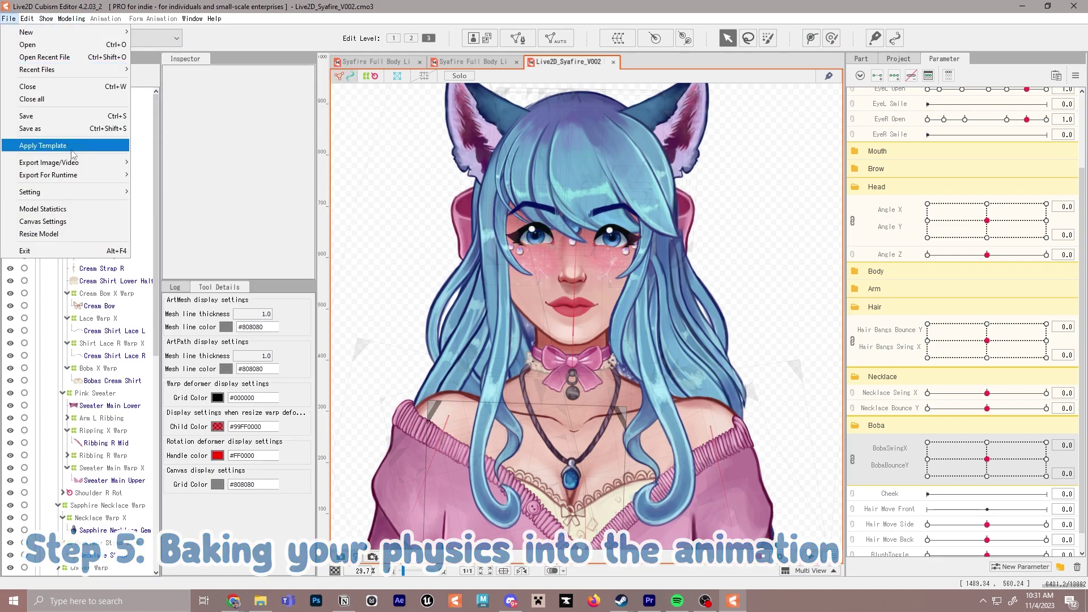
pyautogui.moveTo(65, 68)
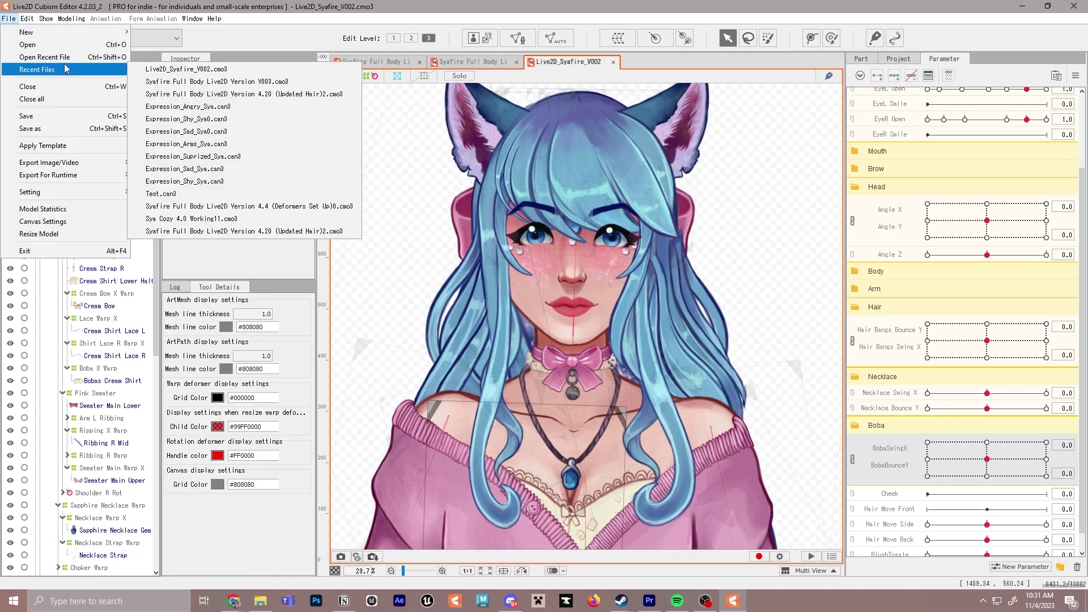
pyautogui.click(250, 120)
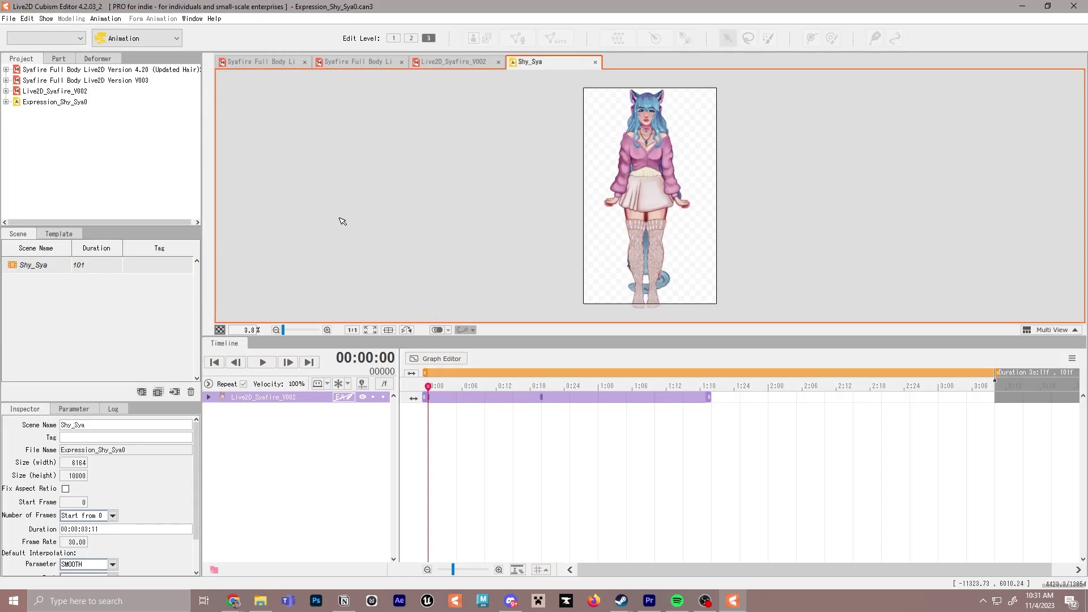
# - Bake the physics into the Shy_Sya animation track for all listed parameters, with automatically created optimum curves at 120 FPS
pyautogui.click(111, 19)
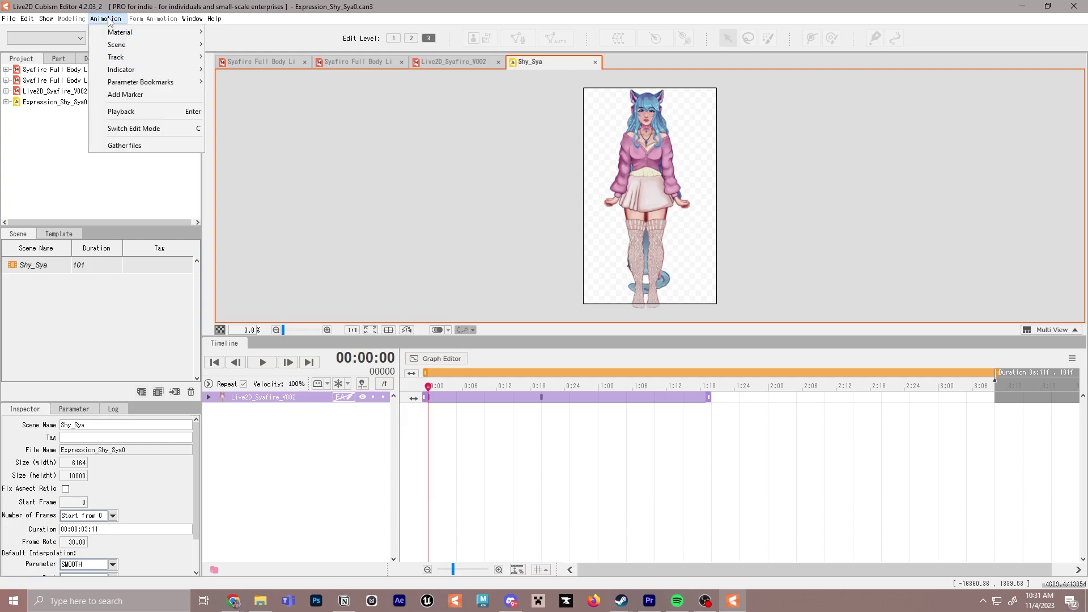
pyautogui.moveTo(157, 64)
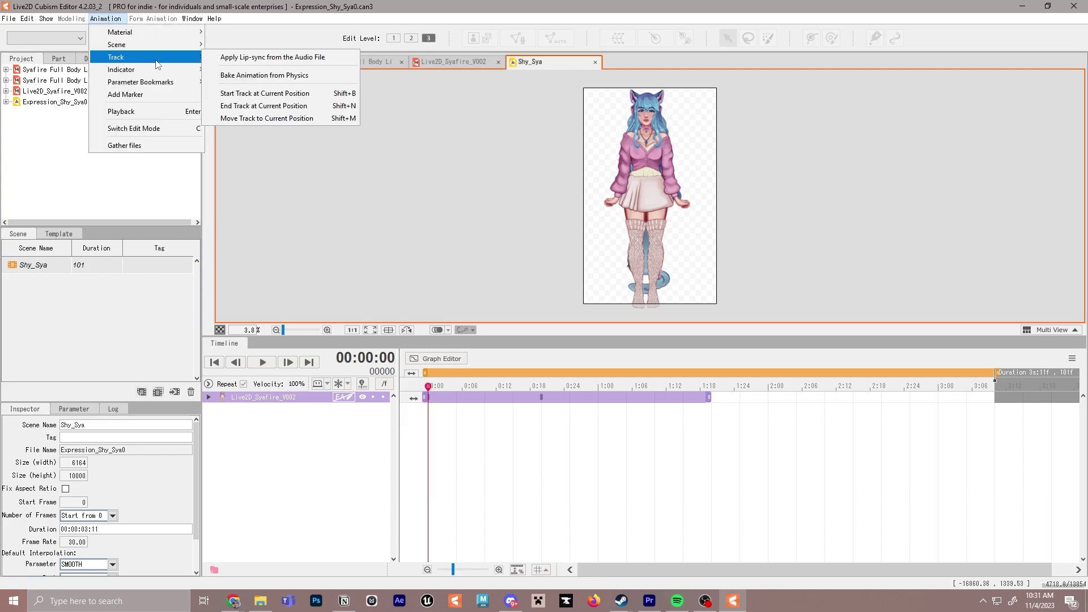
pyautogui.click(278, 77)
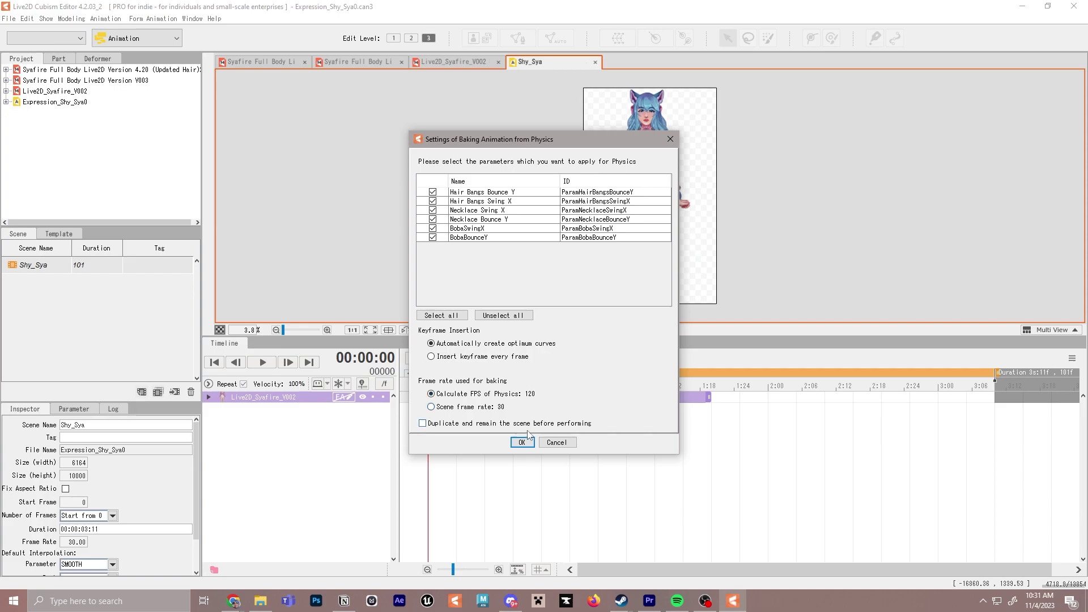
pyautogui.click(520, 442)
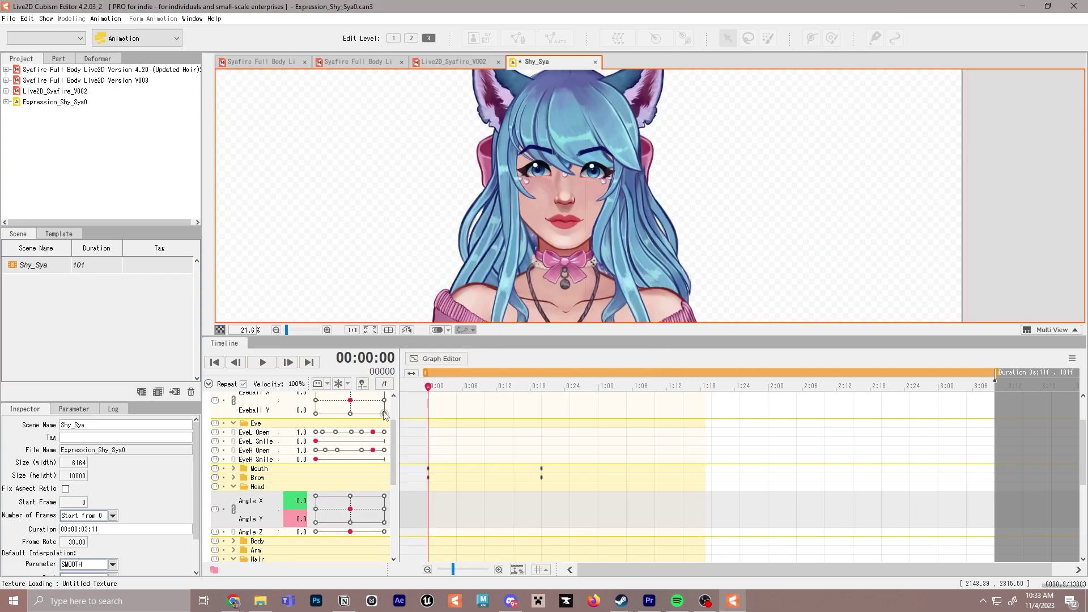
# - Export the Live2D_Syafire_V002 model as a moc3 file with its physics settings into the Physics Syafire Demo folder
pyautogui.click(464, 60)
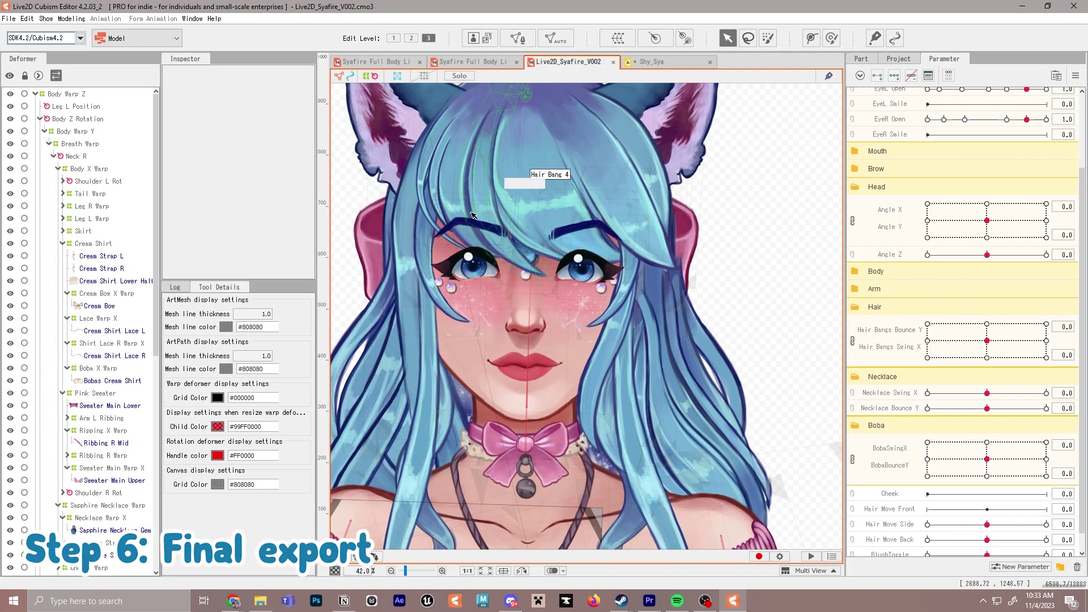
pyautogui.click(8, 18)
pyautogui.moveTo(100, 176)
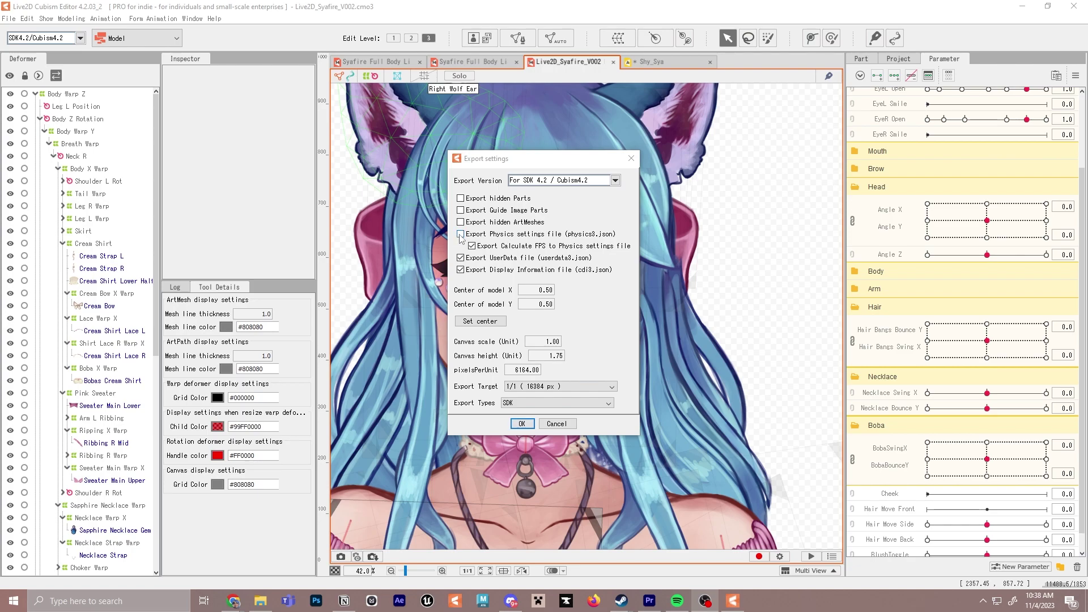
pyautogui.click(521, 425)
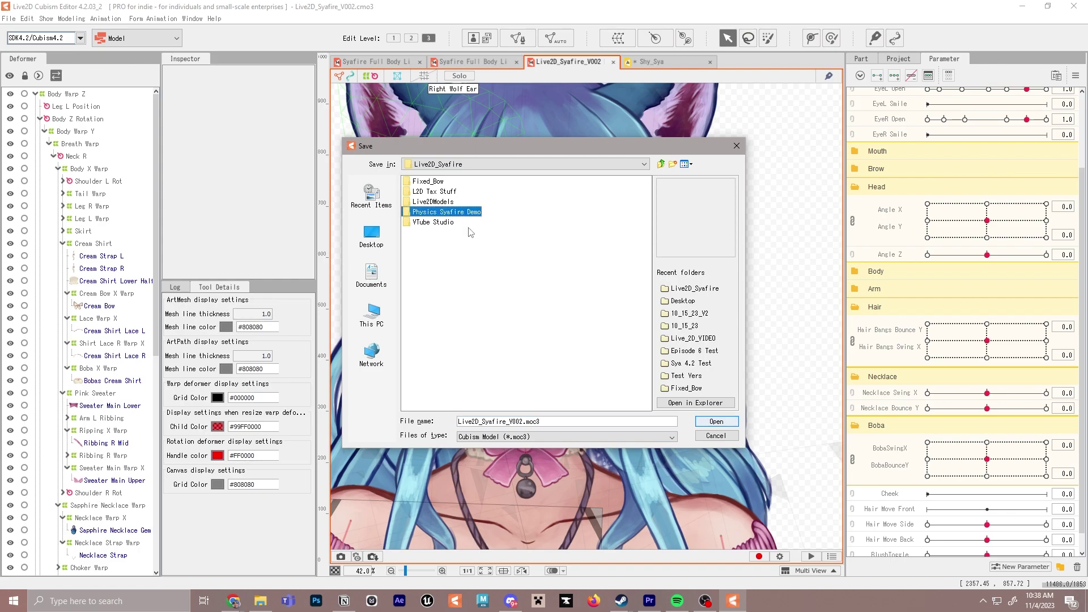
pyautogui.click(717, 421)
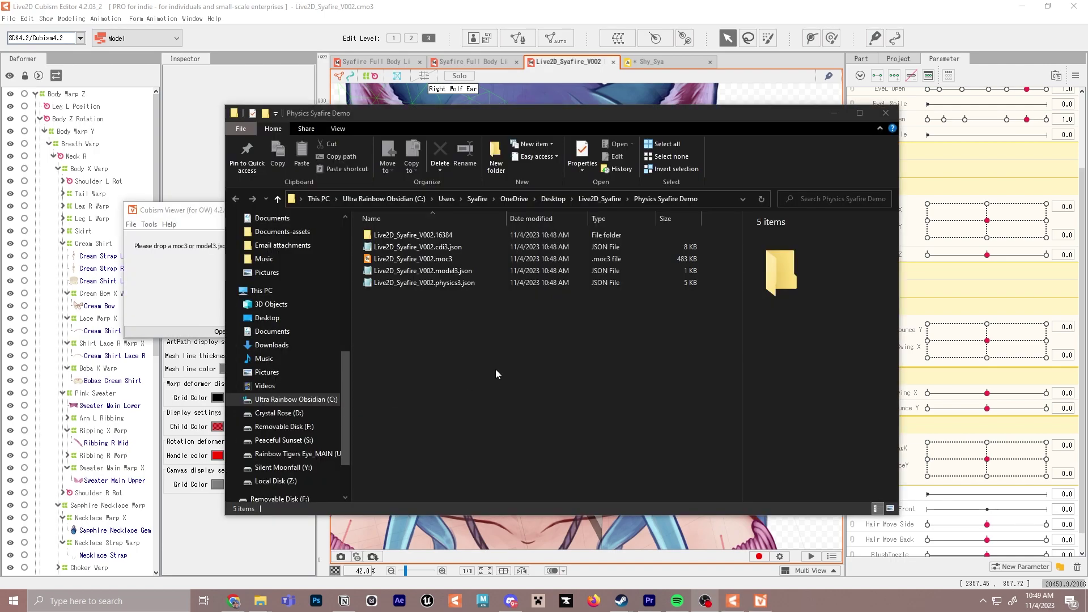
# - Preview the exported Live2D_Syafire_V002.moc3 in Cubism Viewer, close the preview and put the export folder window away
pyautogui.moveTo(194, 209); pyautogui.dragTo(188, 126)
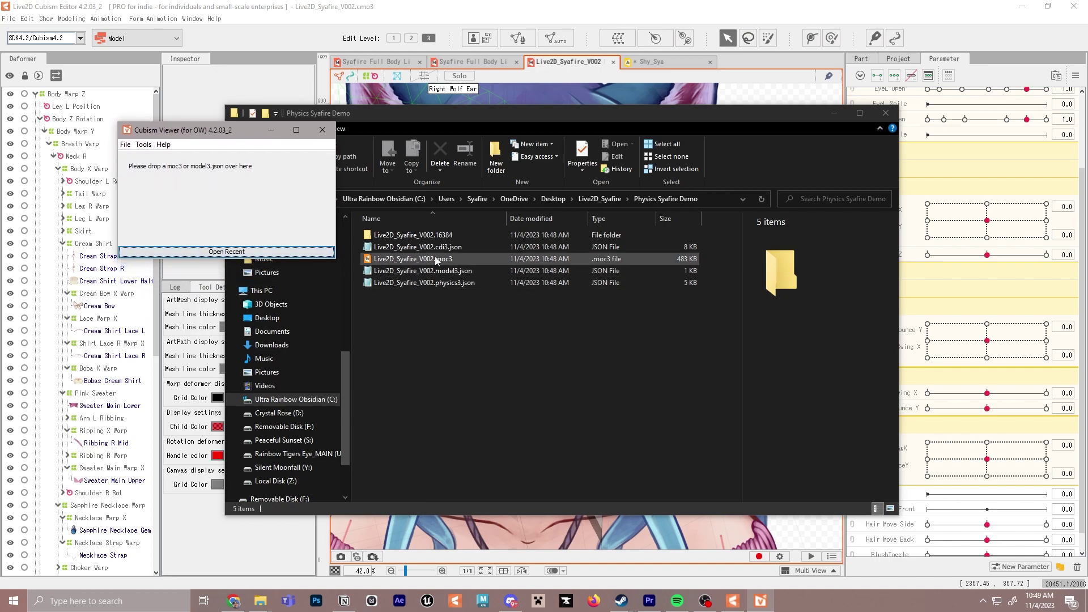
pyautogui.moveTo(428, 264); pyautogui.dragTo(238, 189)
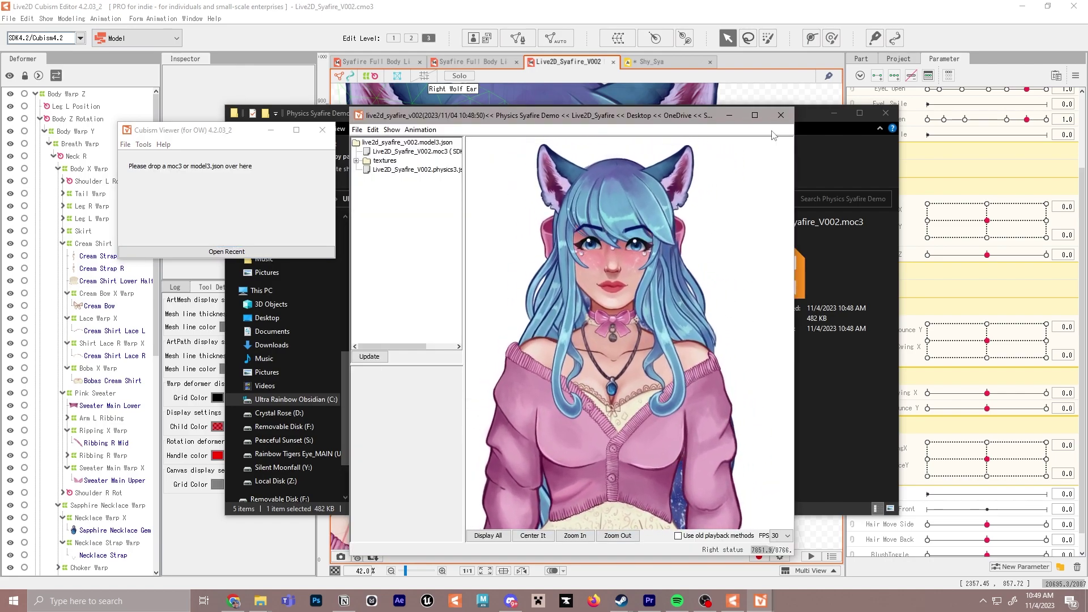
pyautogui.click(780, 115)
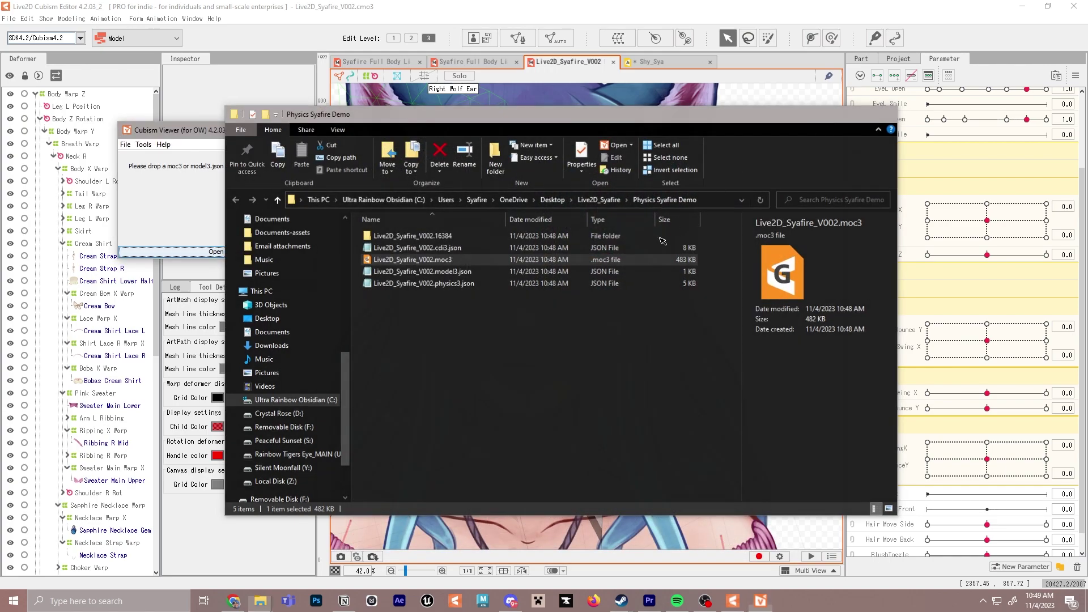
pyautogui.click(841, 113)
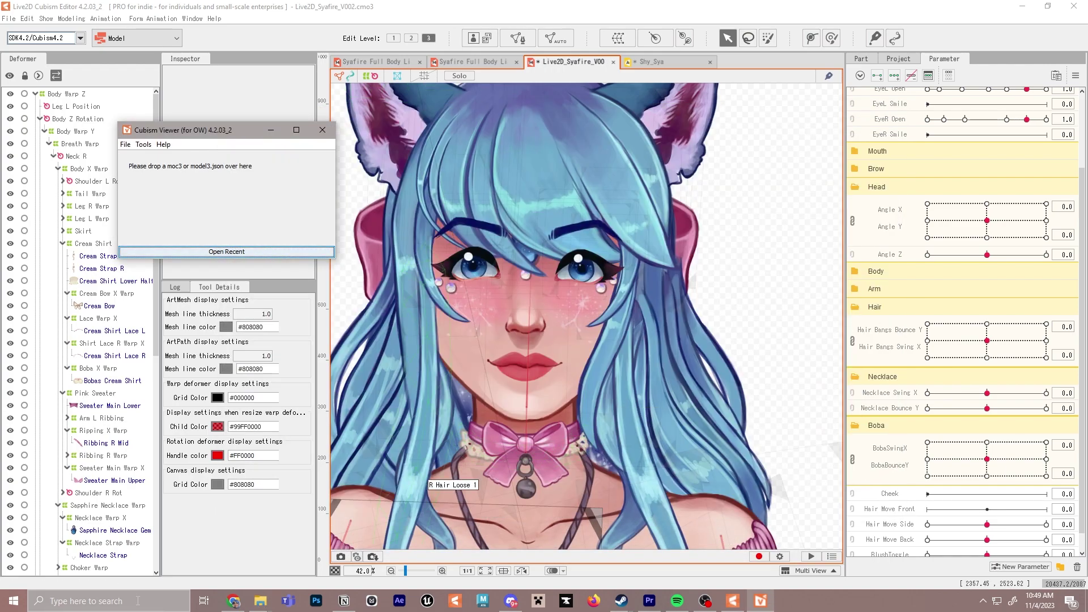
# - Switch to VTube Studio and start importing a custom model to reach its Live2DModels folder
pyautogui.click(137, 600)
pyautogui.write('vtube')
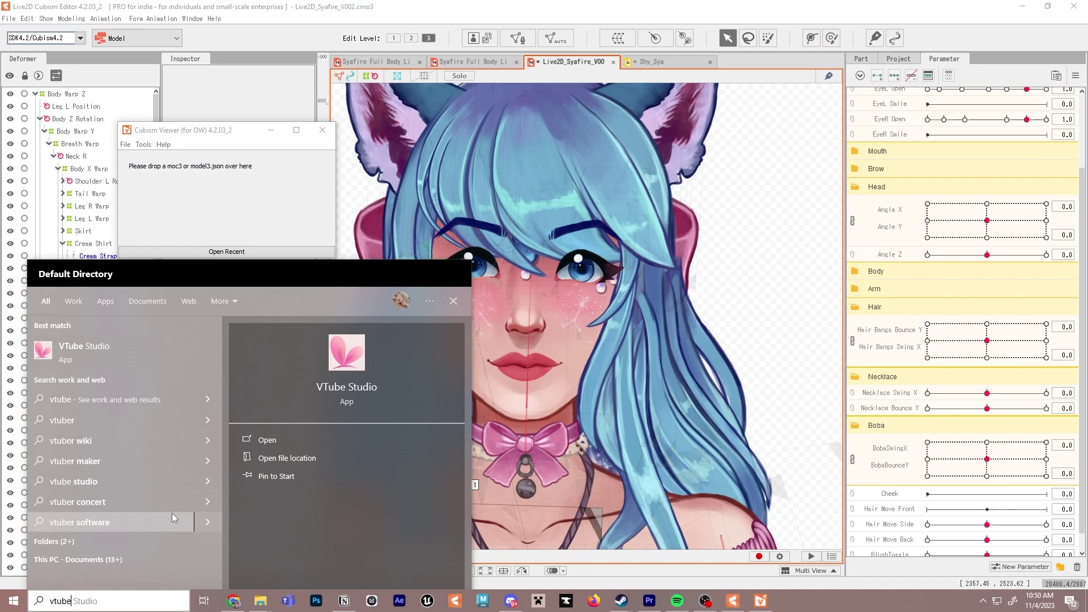
pyautogui.click(149, 363)
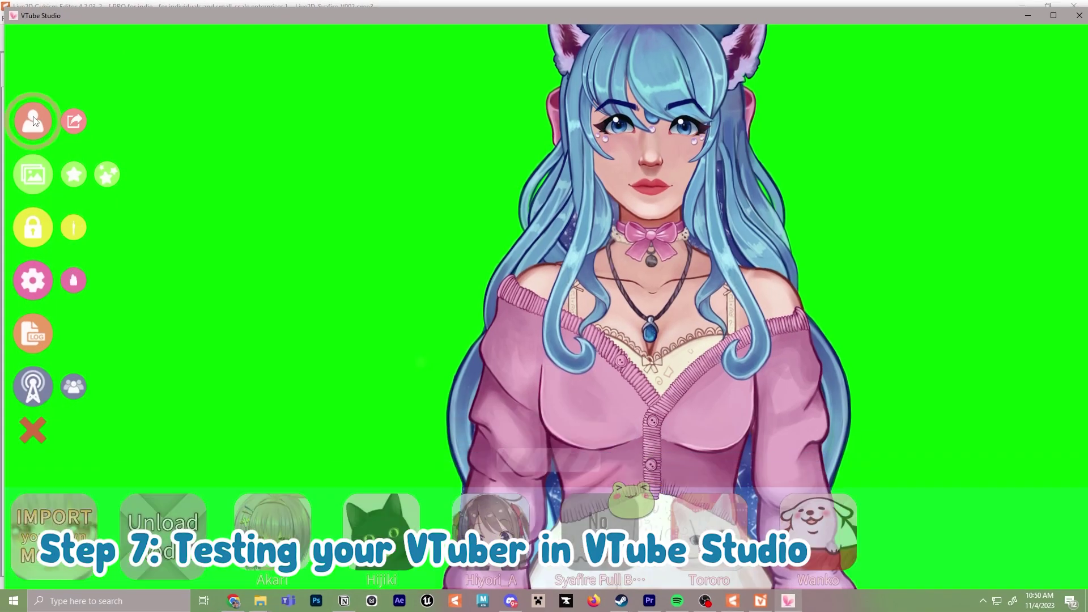
pyautogui.click(63, 513)
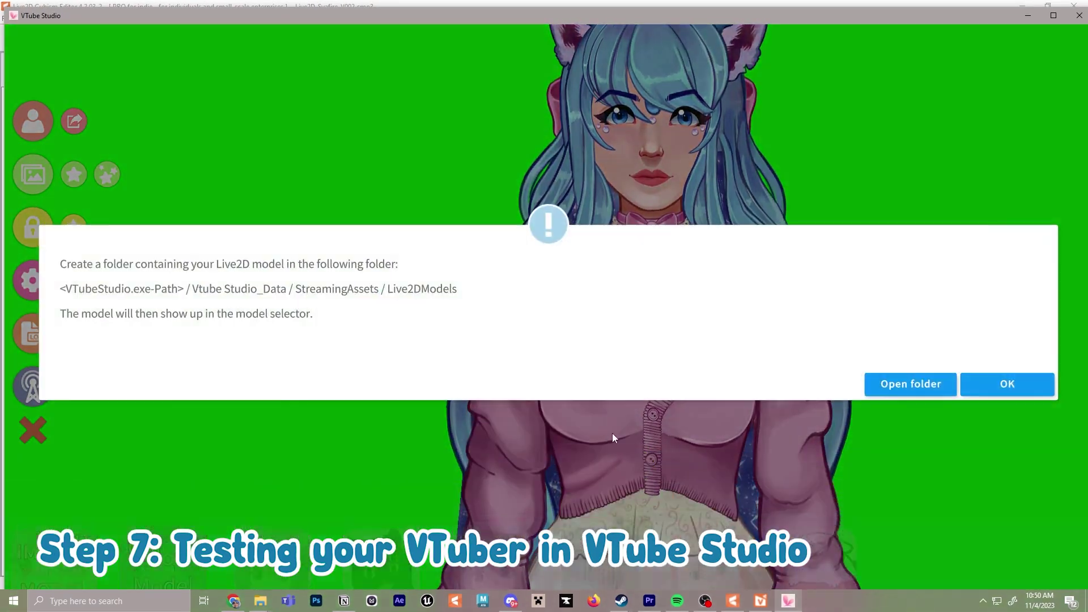
# - Create a folder named Physics Sya inside the Live2DModels folder
pyautogui.rightClick(331, 352)
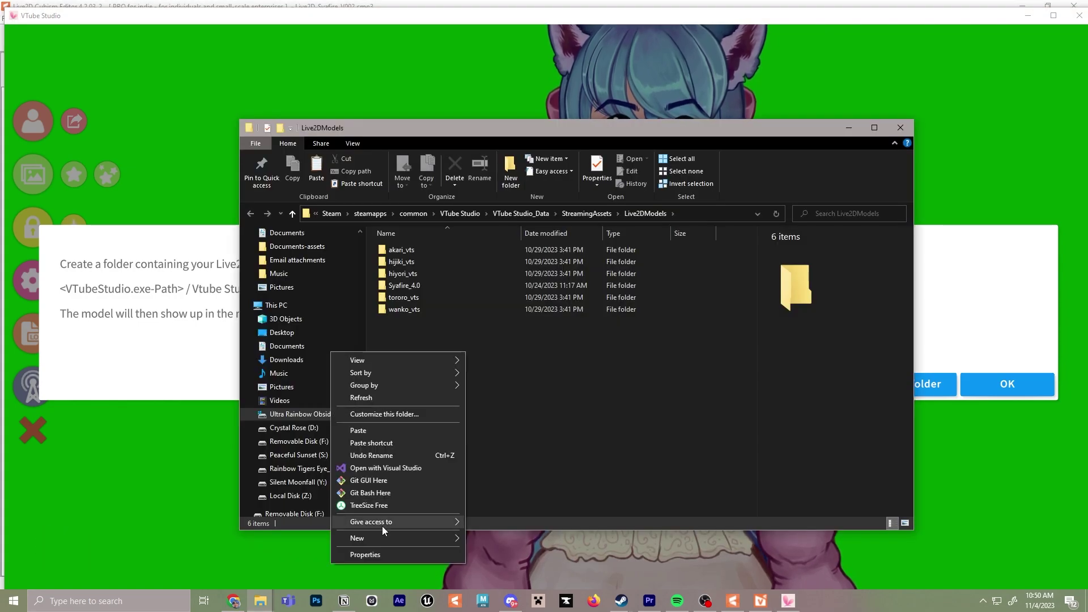
pyautogui.moveTo(383, 537)
pyautogui.click(515, 461)
pyautogui.write('Phys')
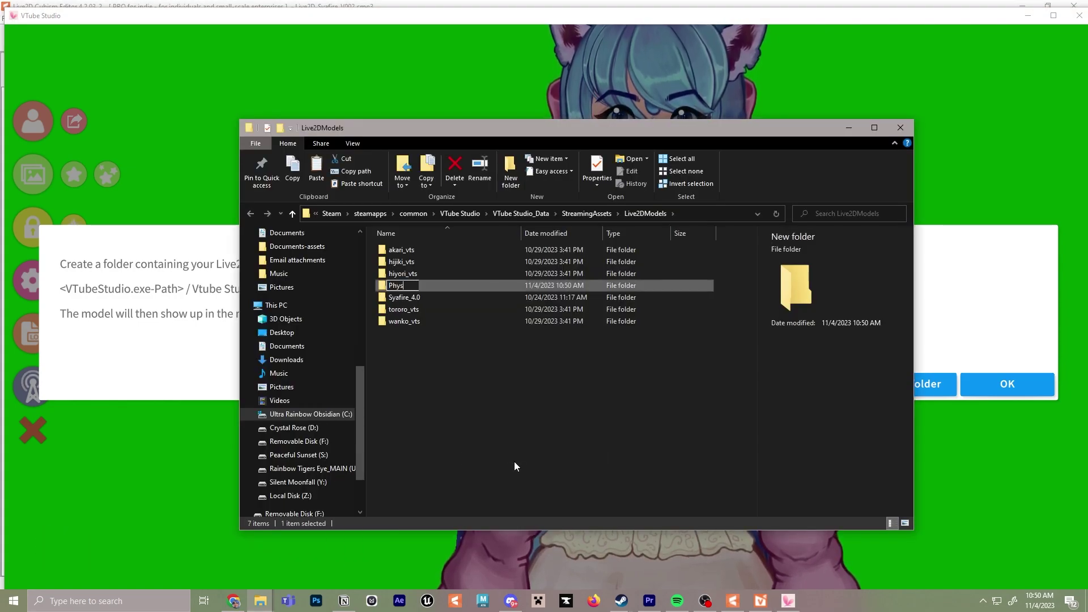
pyautogui.write('ics Sya')
pyautogui.press('Return')
# - Paste the exported model files into the Physics Sya folder and dismiss the import notice
pyautogui.doubleClick(440, 286)
pyautogui.rightClick(473, 295)
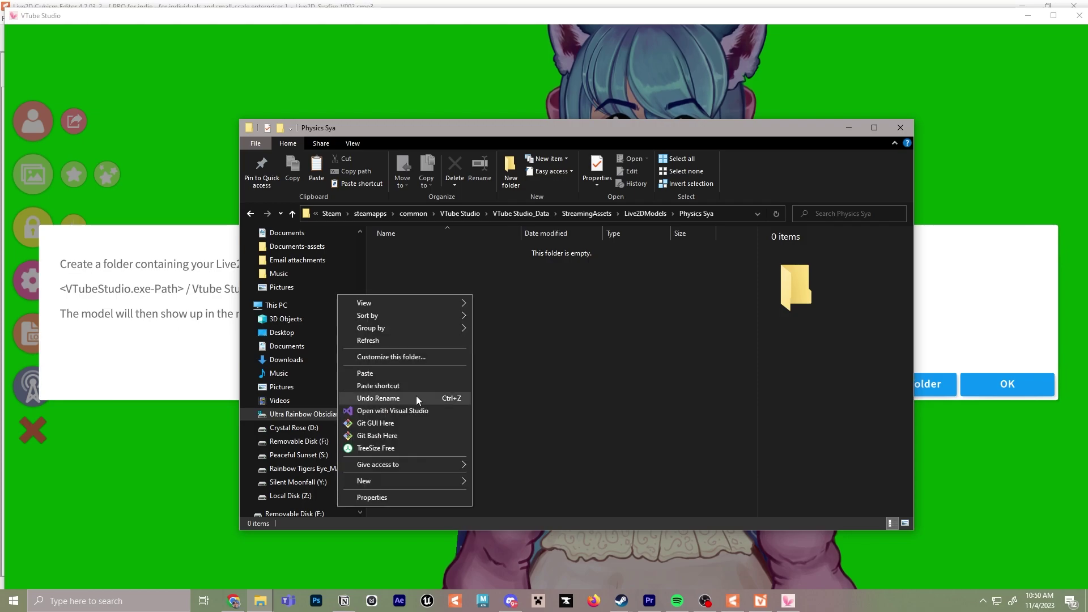
pyautogui.click(390, 374)
pyautogui.click(1006, 384)
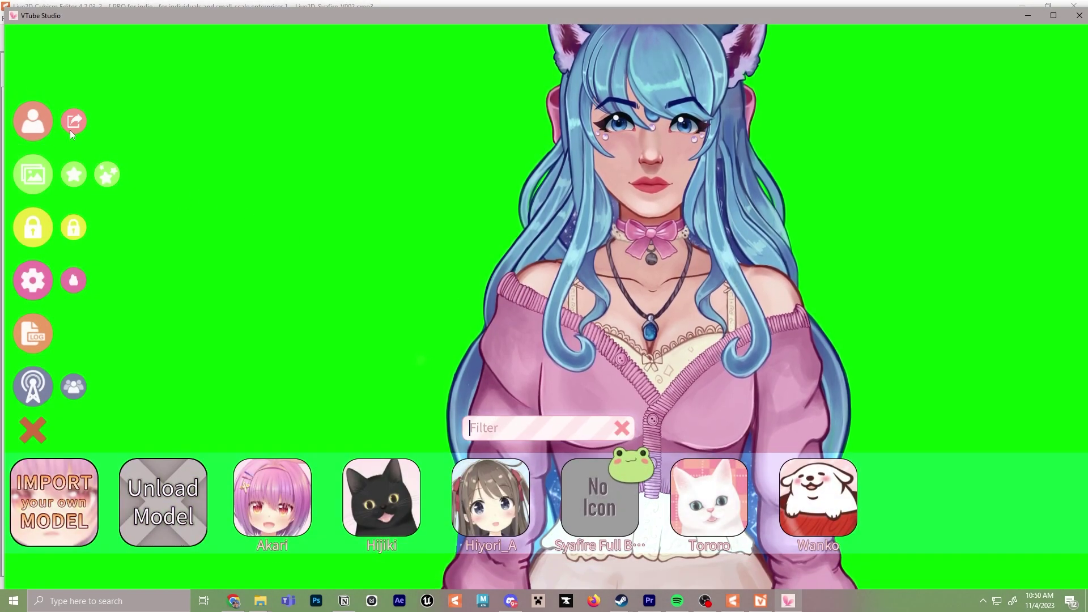
# - Refresh the model list, load the Live2D_Syafire_V002 model and run Auto-Setup for it
pyautogui.click(73, 124)
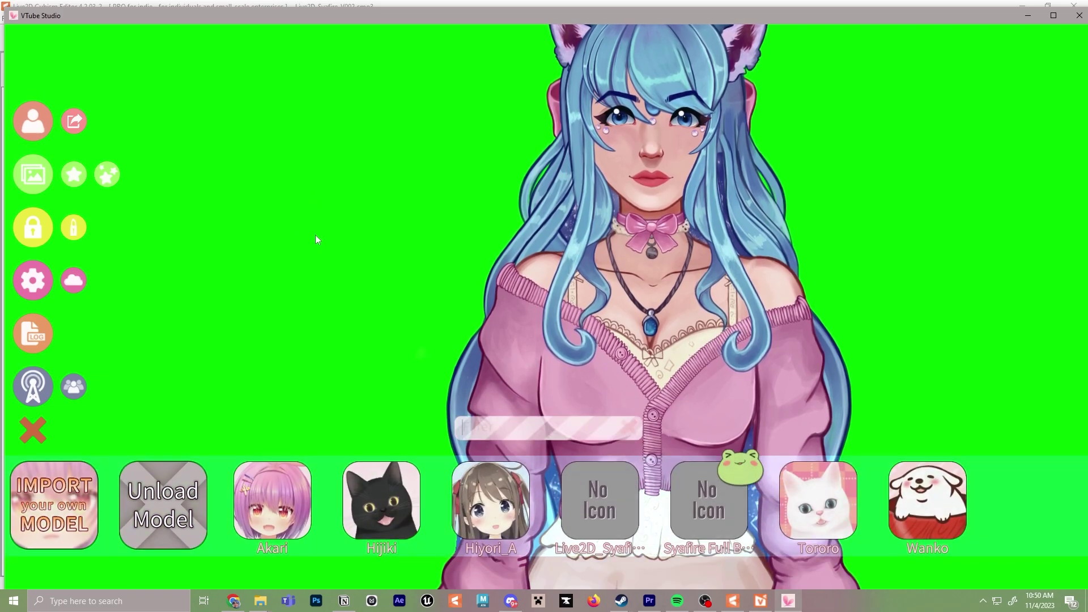
pyautogui.click(629, 514)
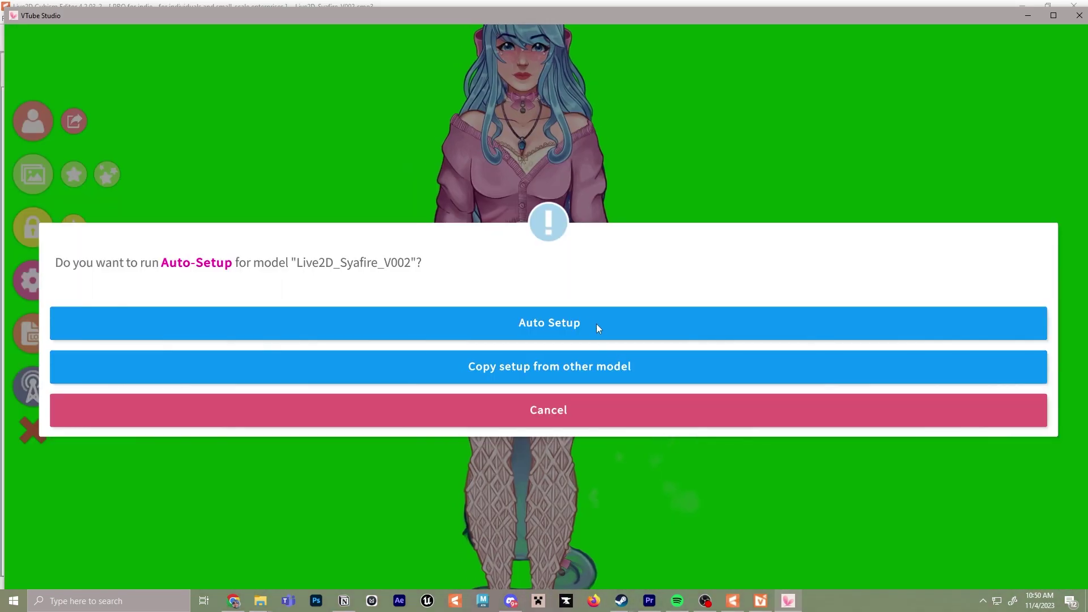
pyautogui.click(596, 324)
pyautogui.click(705, 320)
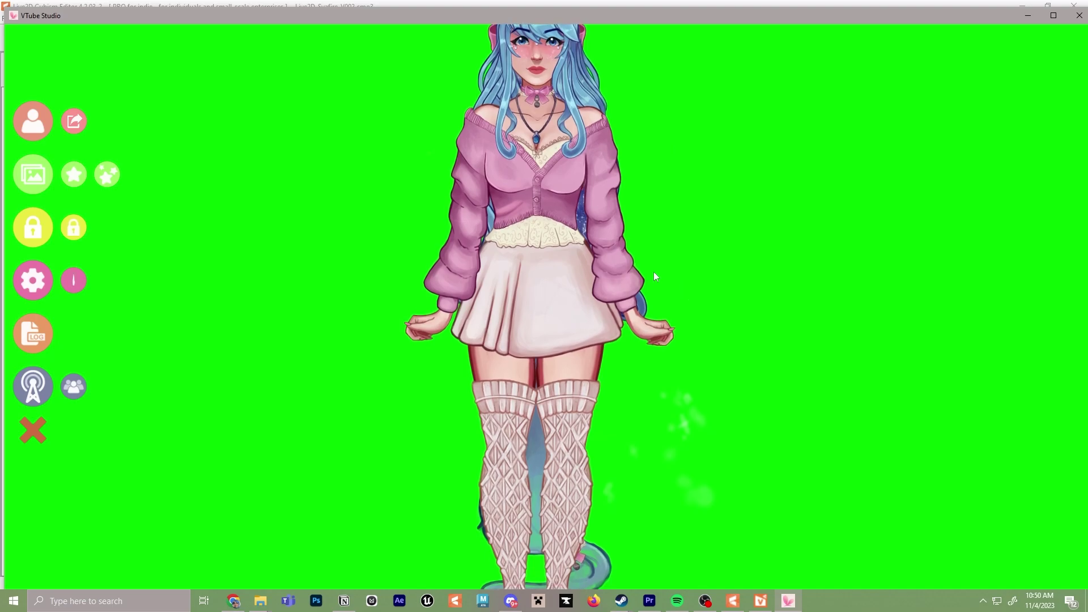
# - Turn on the webcam for face tracking and look through the tracking sensitivity and quality settings
pyautogui.click(33, 280)
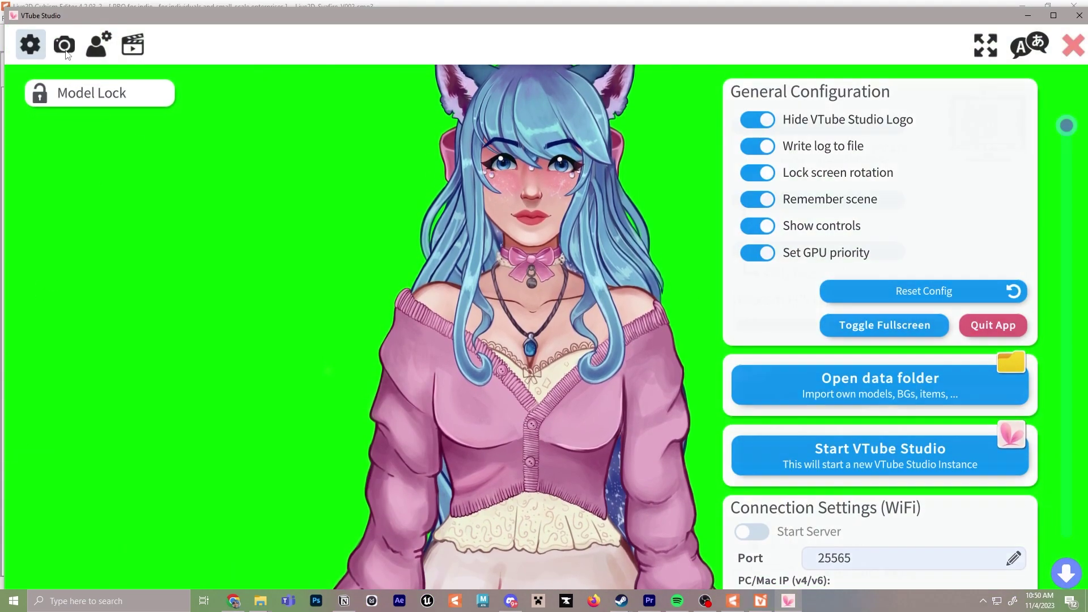
pyautogui.click(64, 45)
pyautogui.click(844, 399)
pyautogui.click(1003, 386)
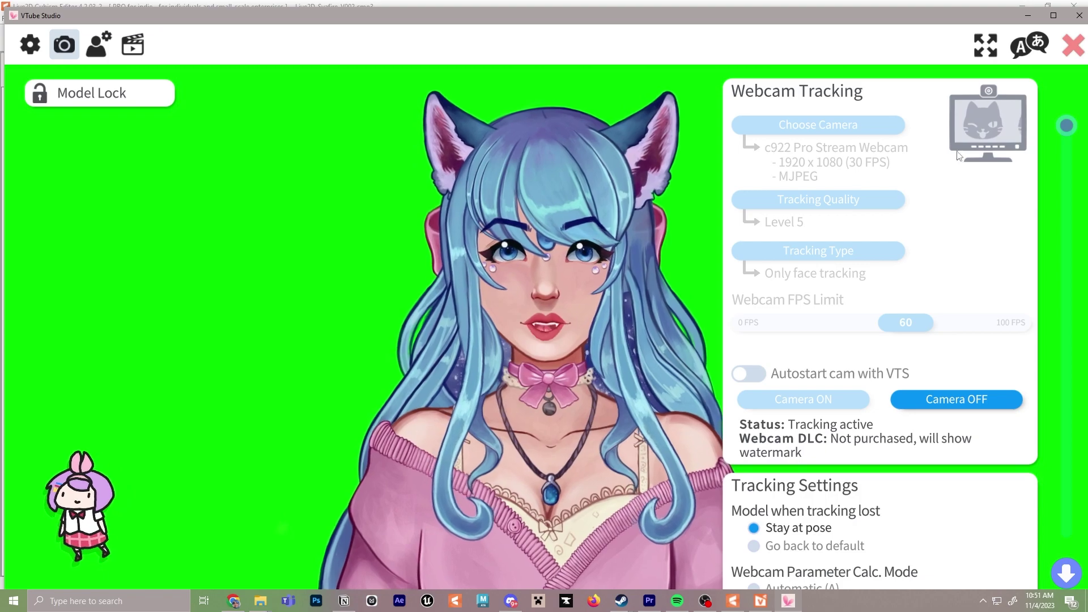
pyautogui.scroll(-2, 913, 252)
pyautogui.scroll(-4, 906, 249)
pyautogui.scroll(-3, 879, 235)
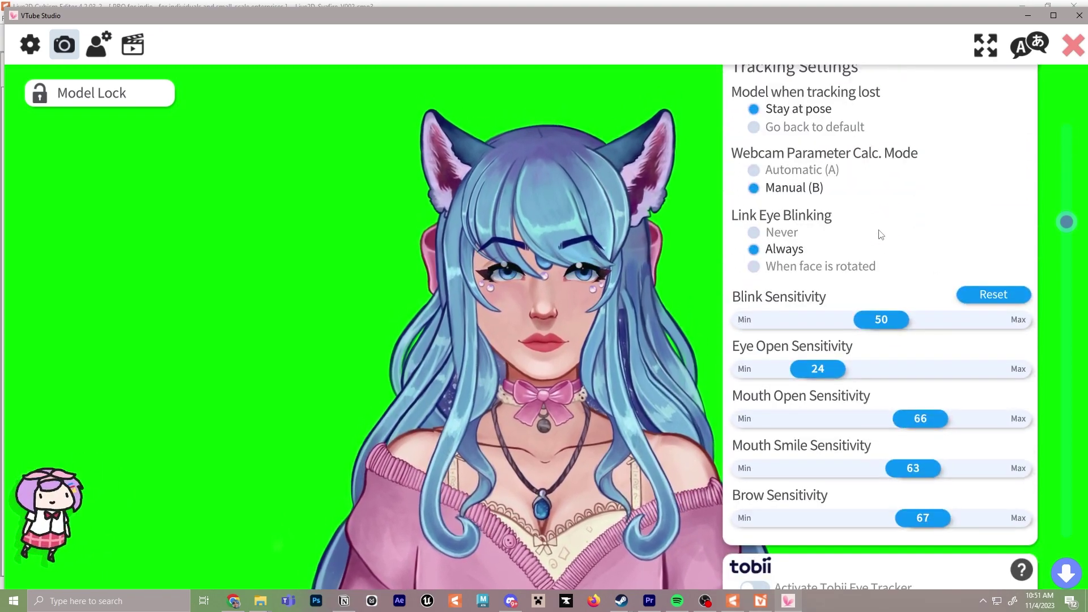
pyautogui.scroll(-8, 895, 235)
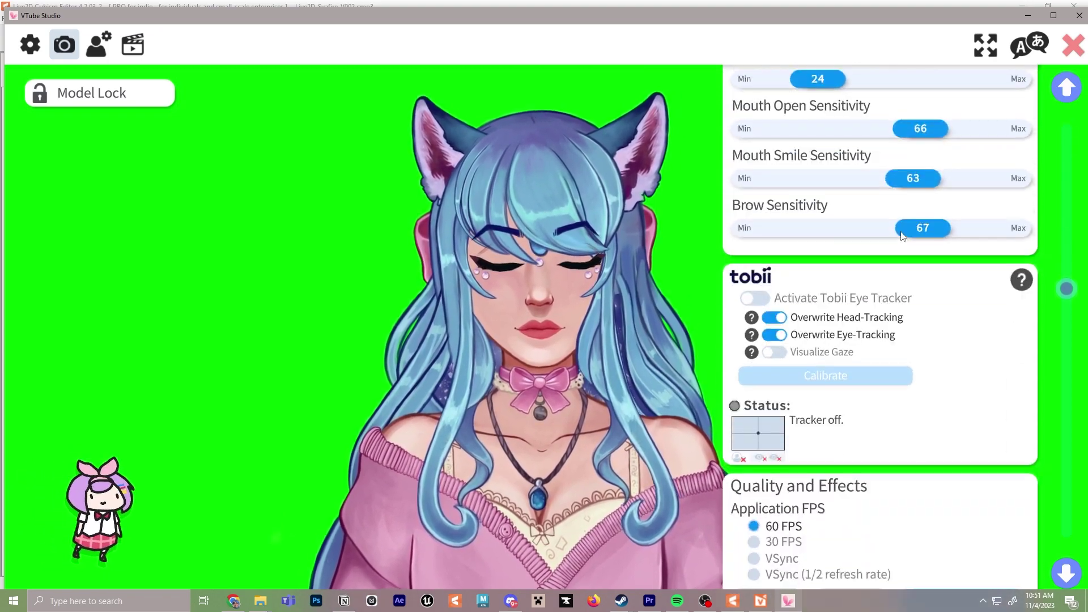
pyautogui.scroll(-5, 901, 235)
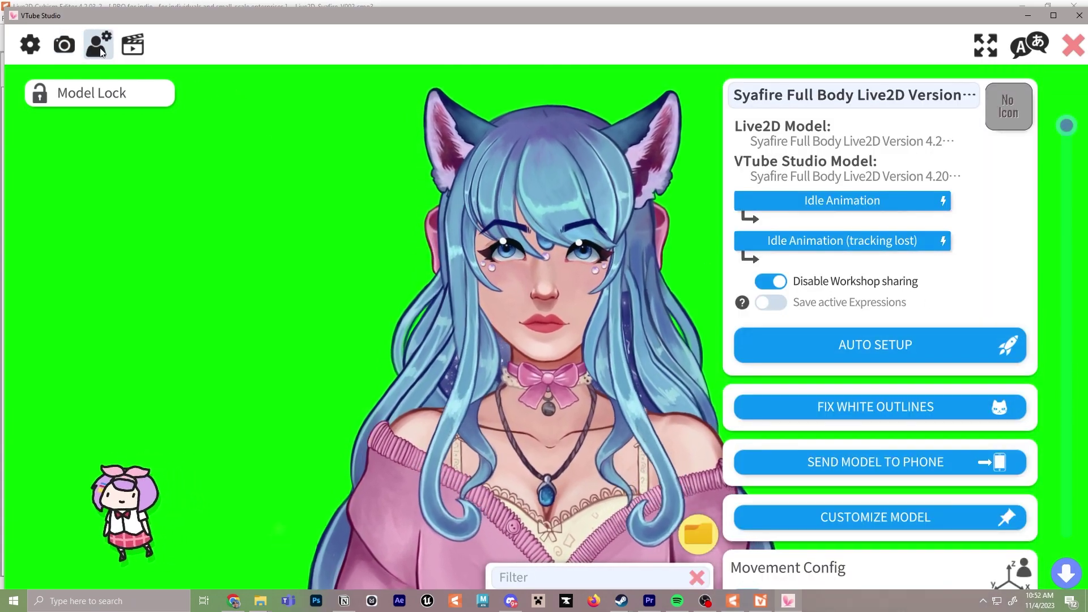
# - Try the model's physics strength at 36 and at 94
pyautogui.scroll(-11, 1033, 227)
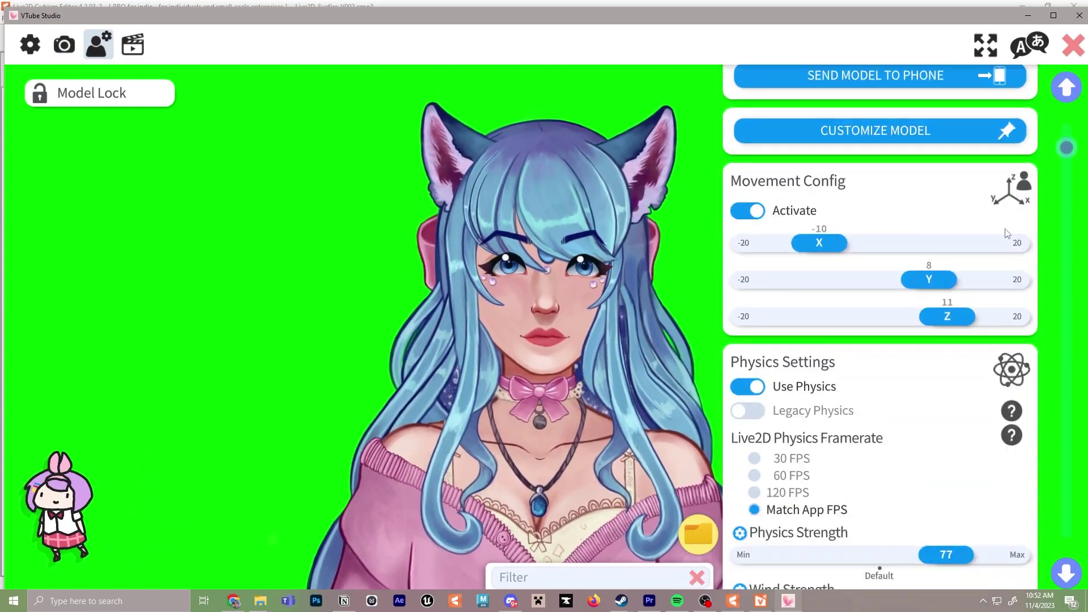
pyautogui.moveTo(944, 362); pyautogui.dragTo(842, 353)
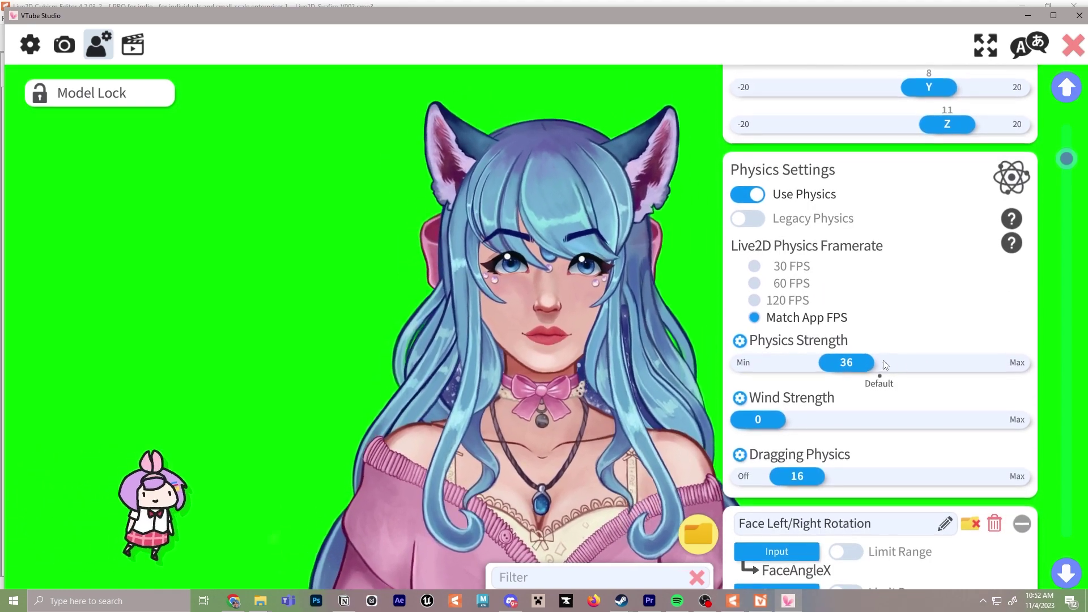
pyautogui.click(992, 369)
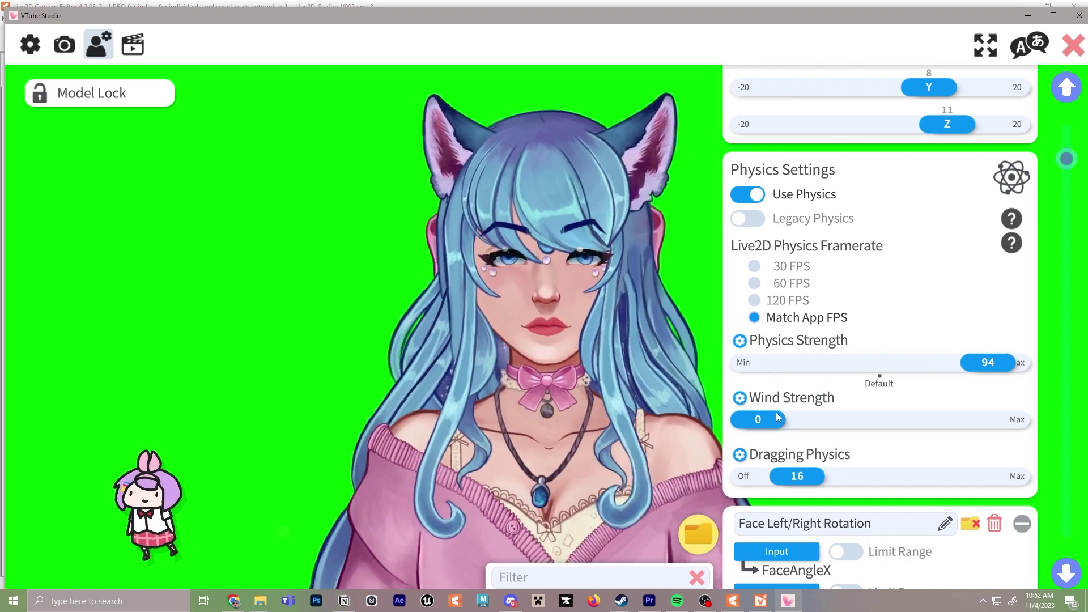
# - Set the model's wind strength to 38, dragging physics to 42 and physics strength to 69
pyautogui.moveTo(777, 417); pyautogui.dragTo(847, 420)
pyautogui.moveTo(797, 476); pyautogui.dragTo(853, 476)
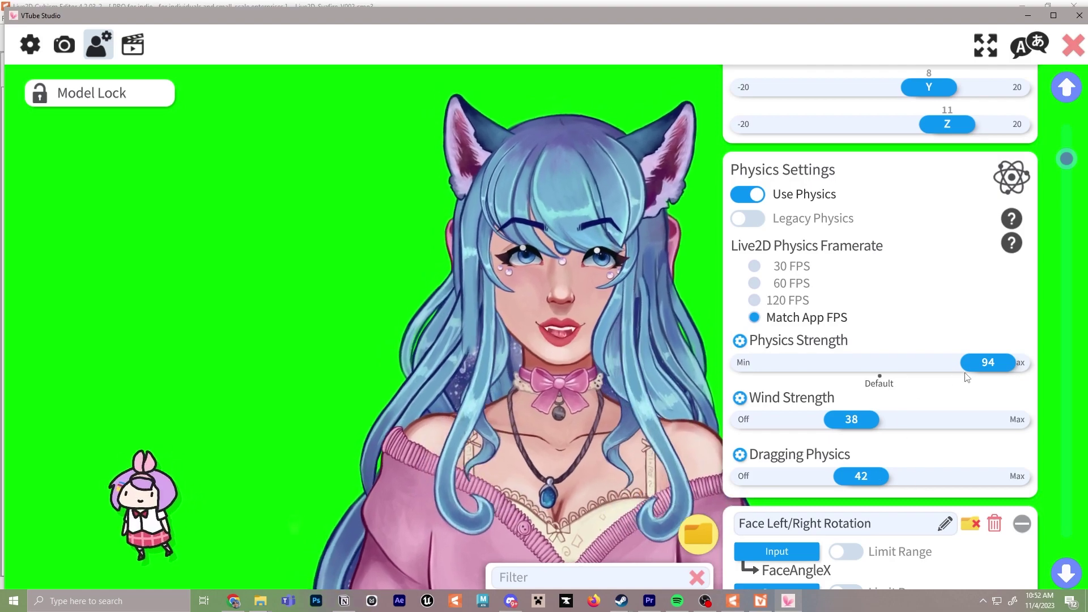
pyautogui.moveTo(967, 365); pyautogui.dragTo(925, 367)
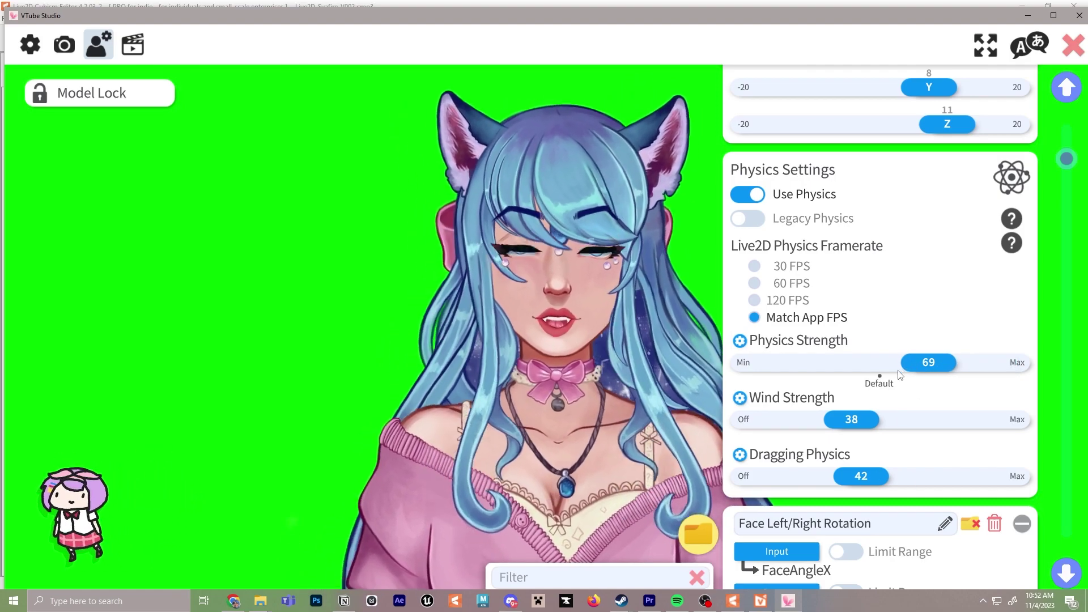